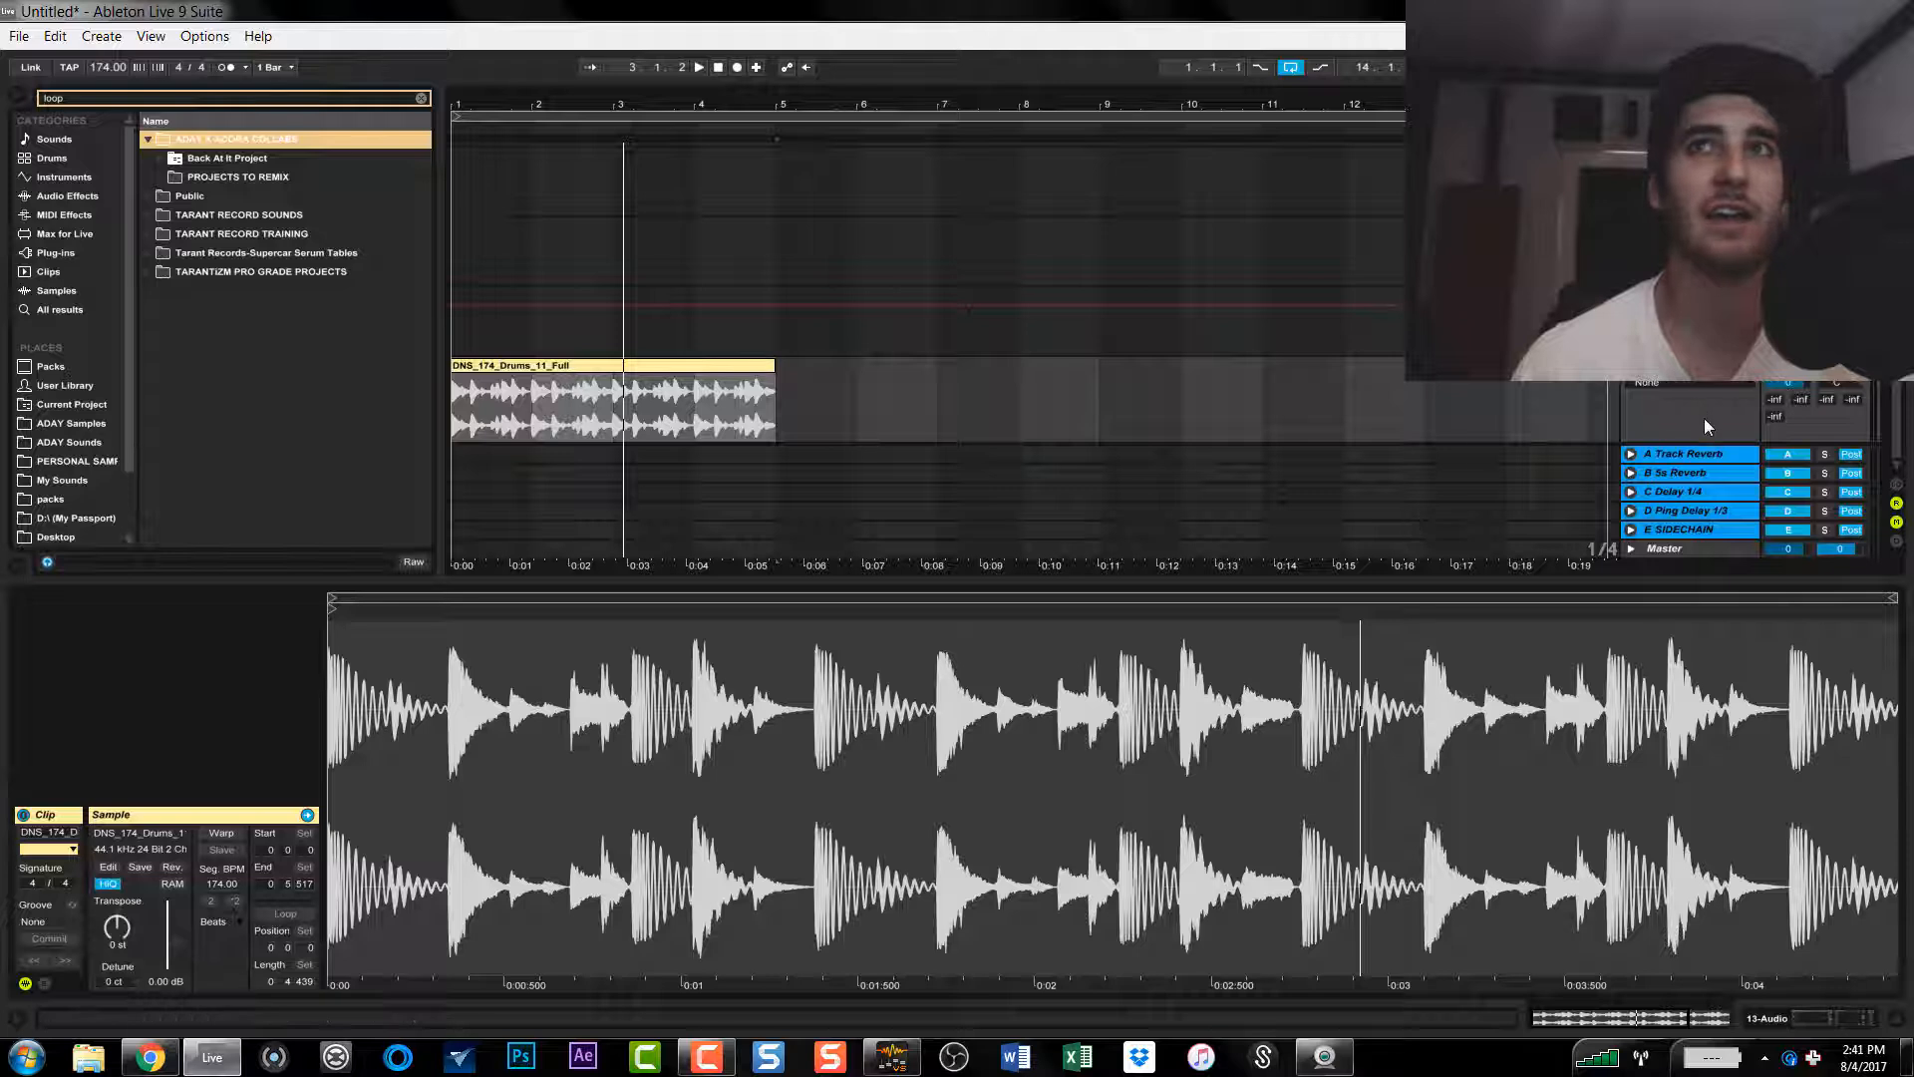
Step: Hide the return tracks and increase the height of the drum loop's track in the arrangement
{"action": "scroll", "coordinate": [927, 399], "scroll_direction": "down", "scroll_amount": 1}
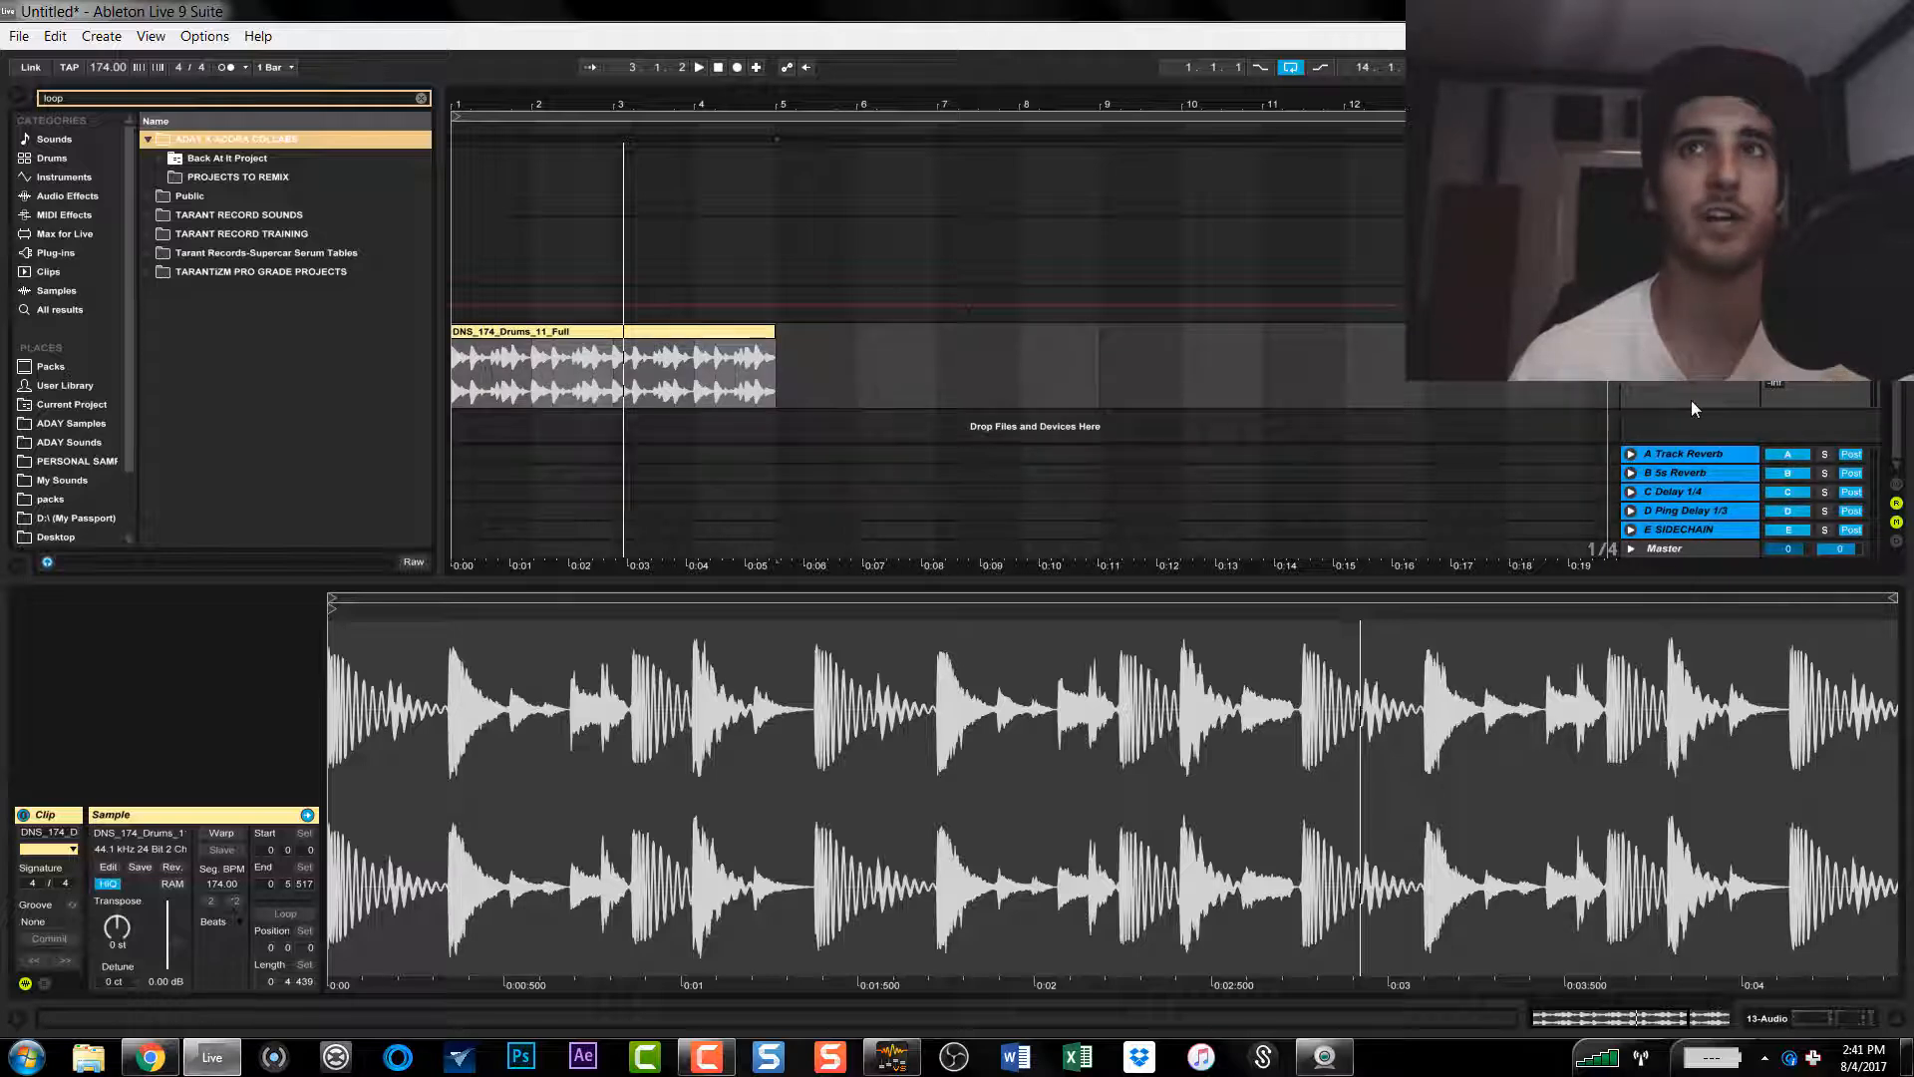
{"action": "left_click", "coordinate": [1896, 503]}
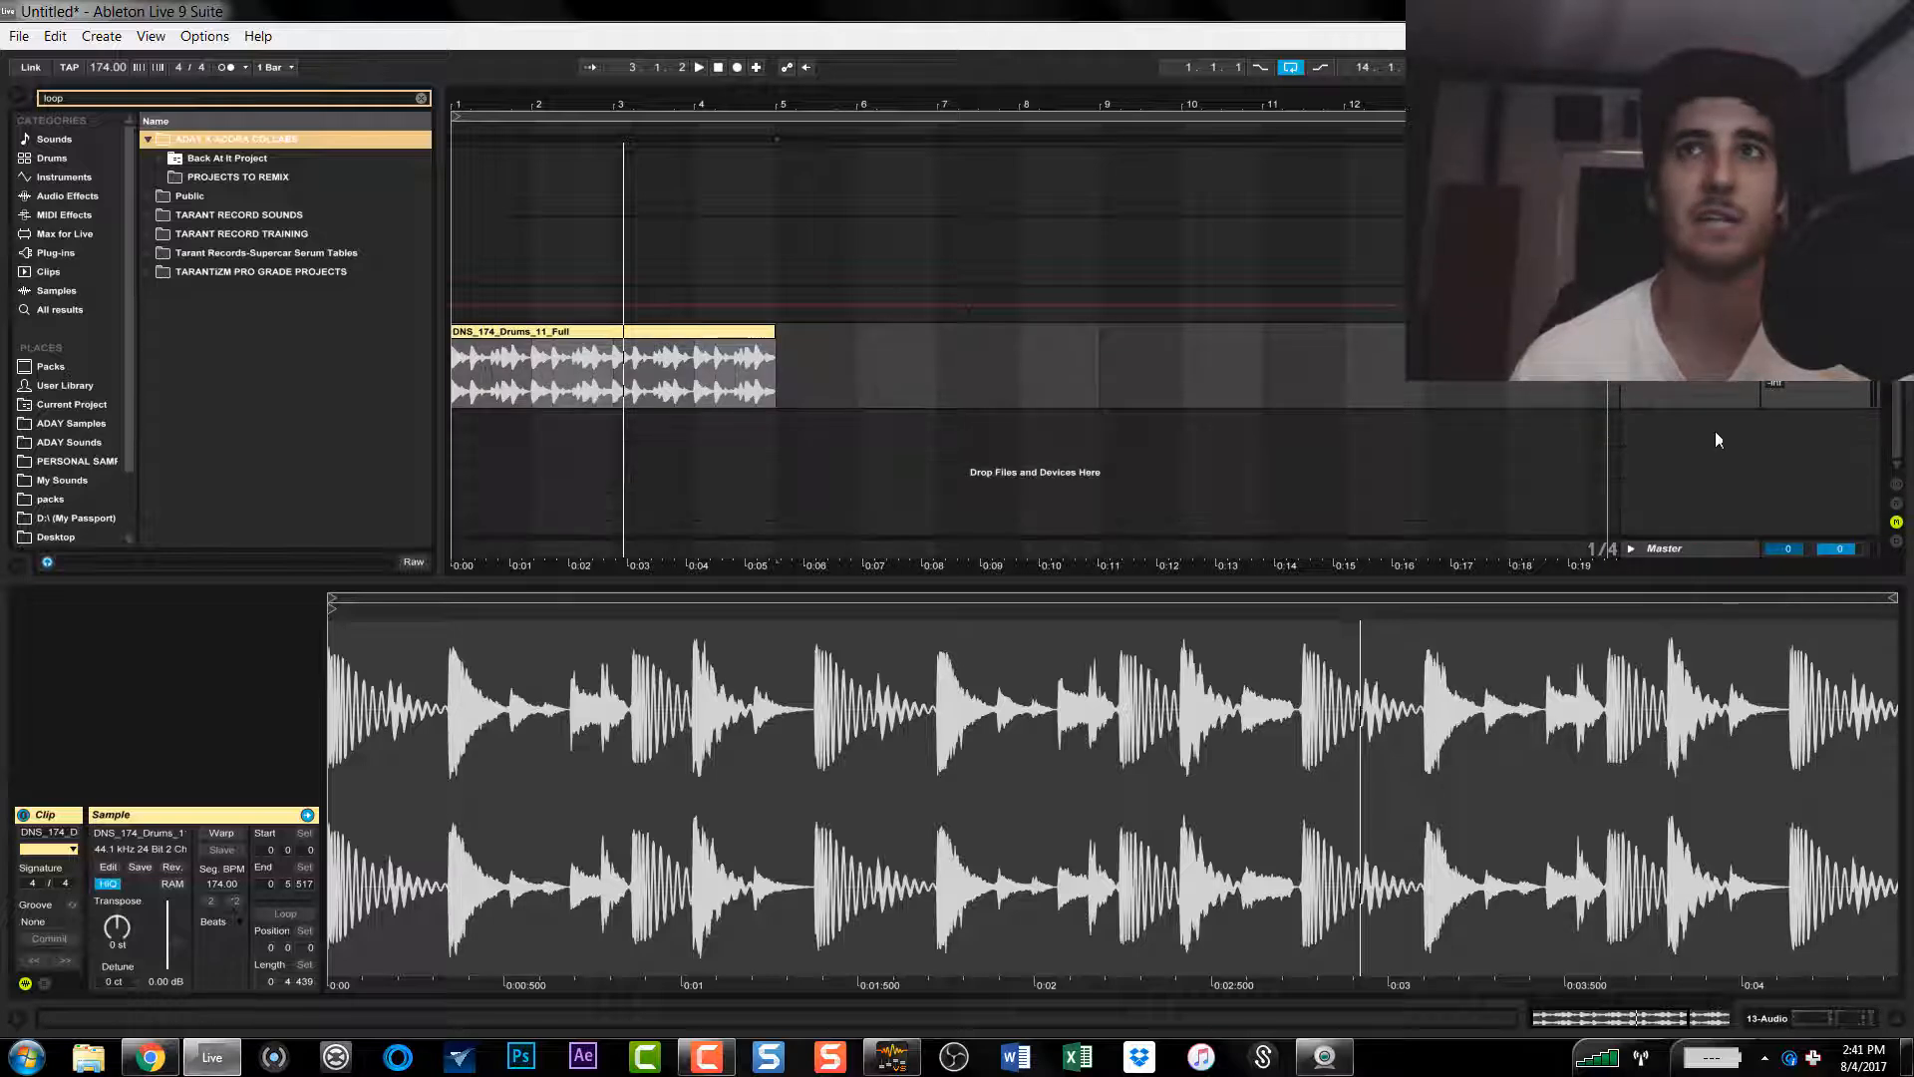
{"action": "left_click_drag", "start_coordinate": [1697, 409], "coordinate": [1699, 510]}
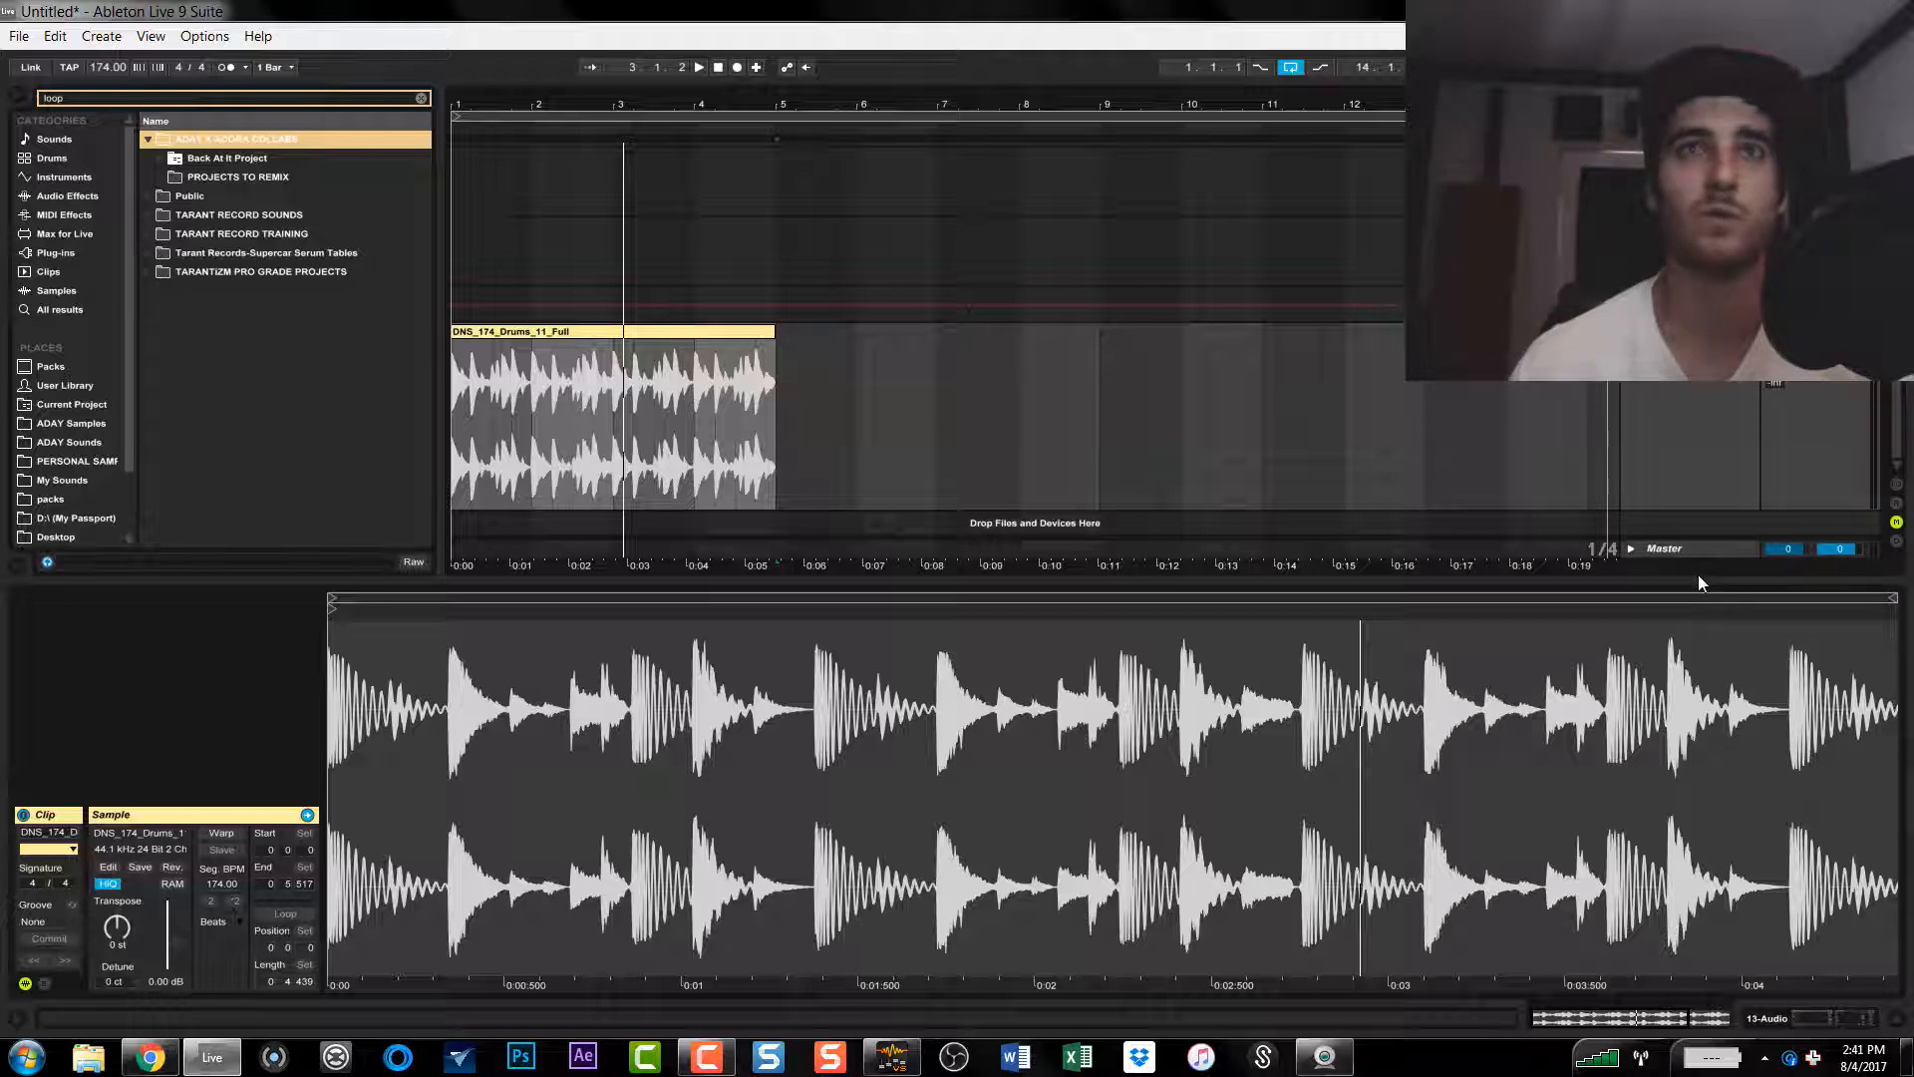
{"action": "left_click", "coordinate": [596, 339]}
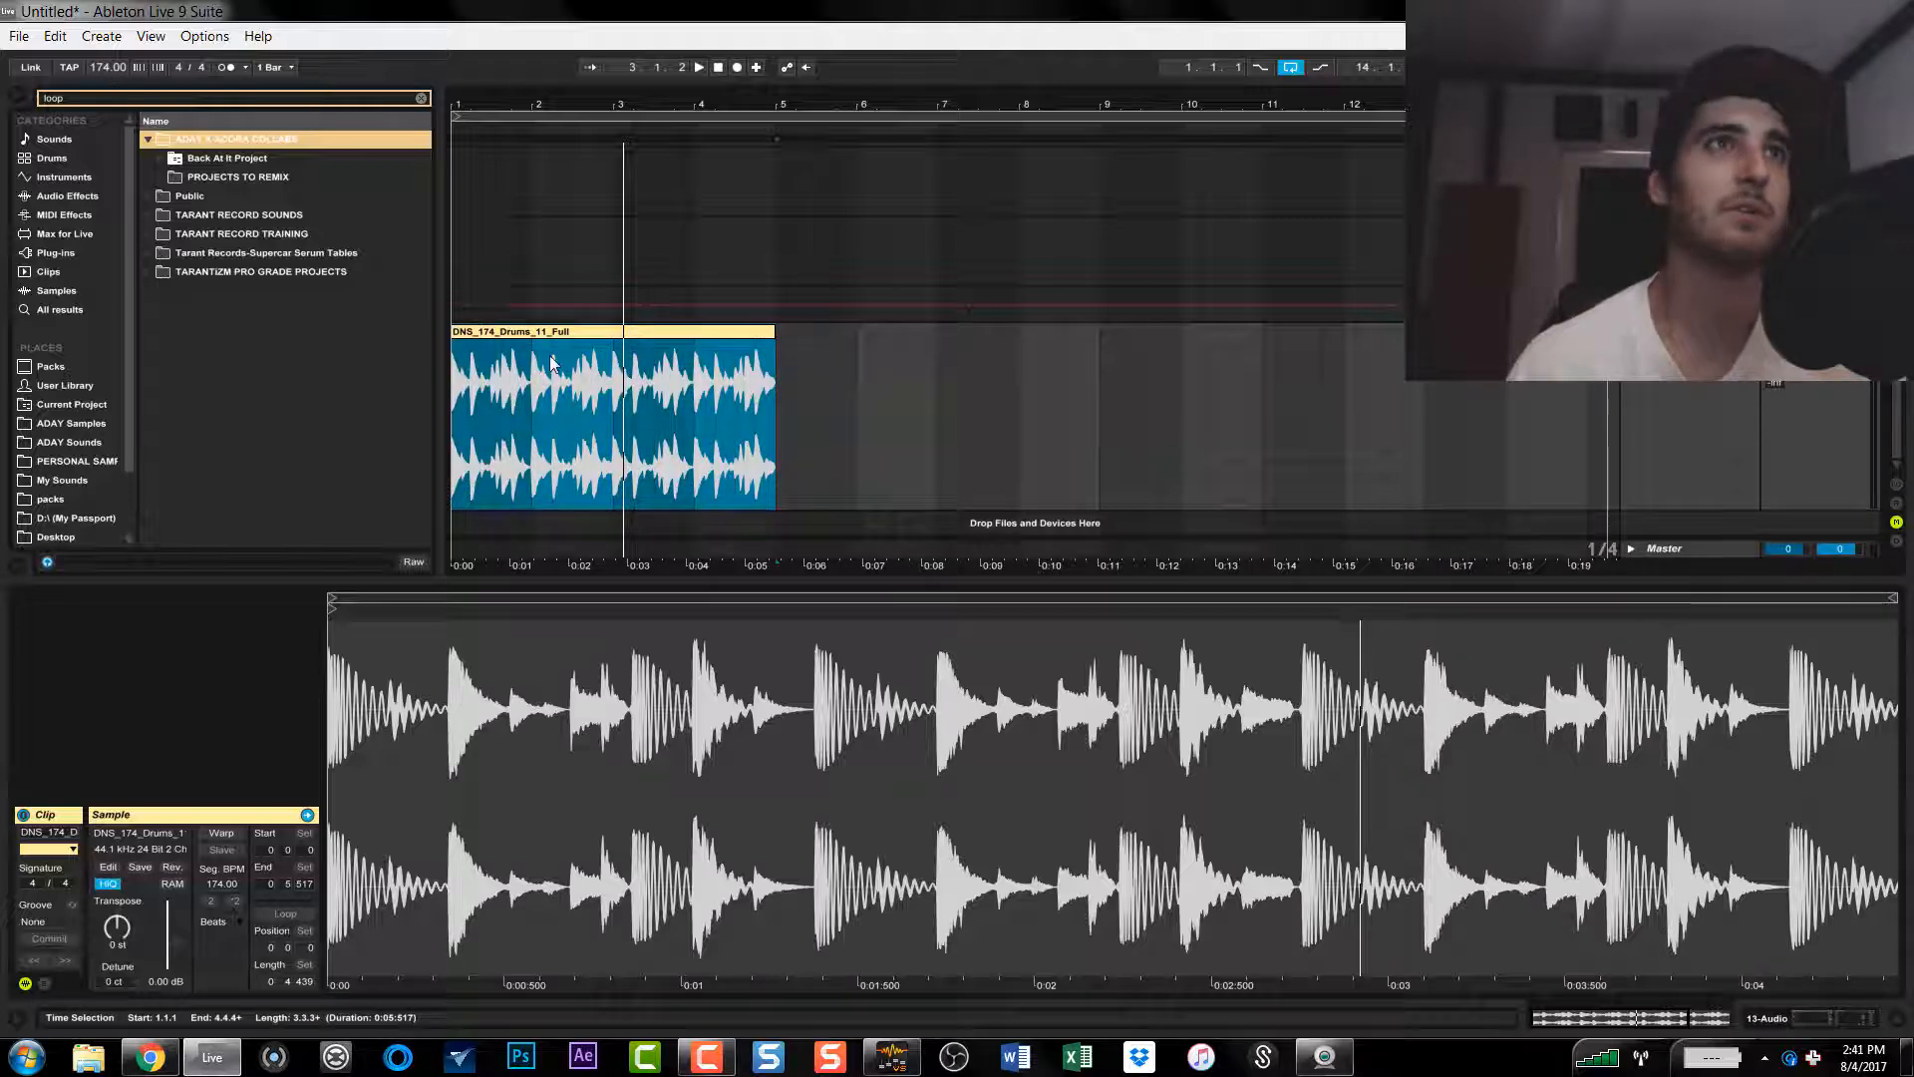
{"action": "left_click_drag", "start_coordinate": [546, 332], "coordinate": [541, 305]}
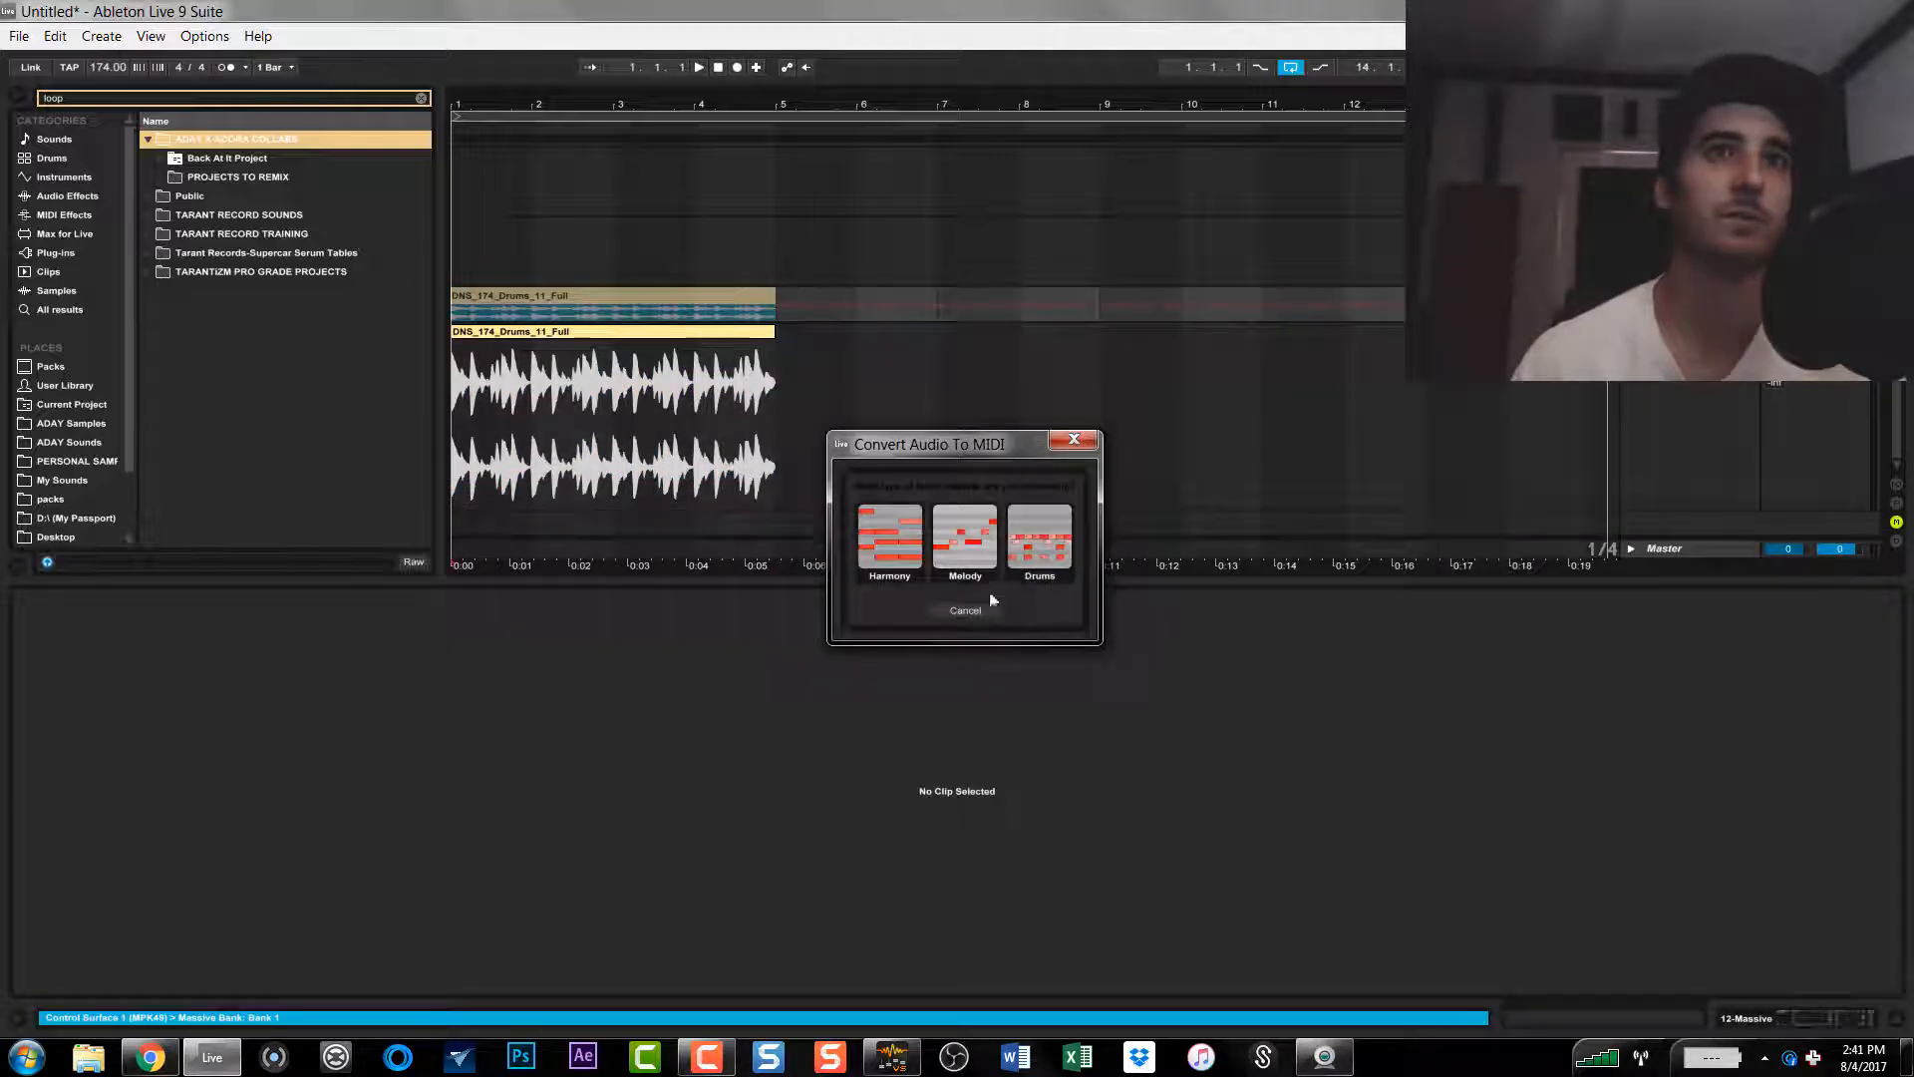
{"action": "left_click", "coordinate": [972, 609]}
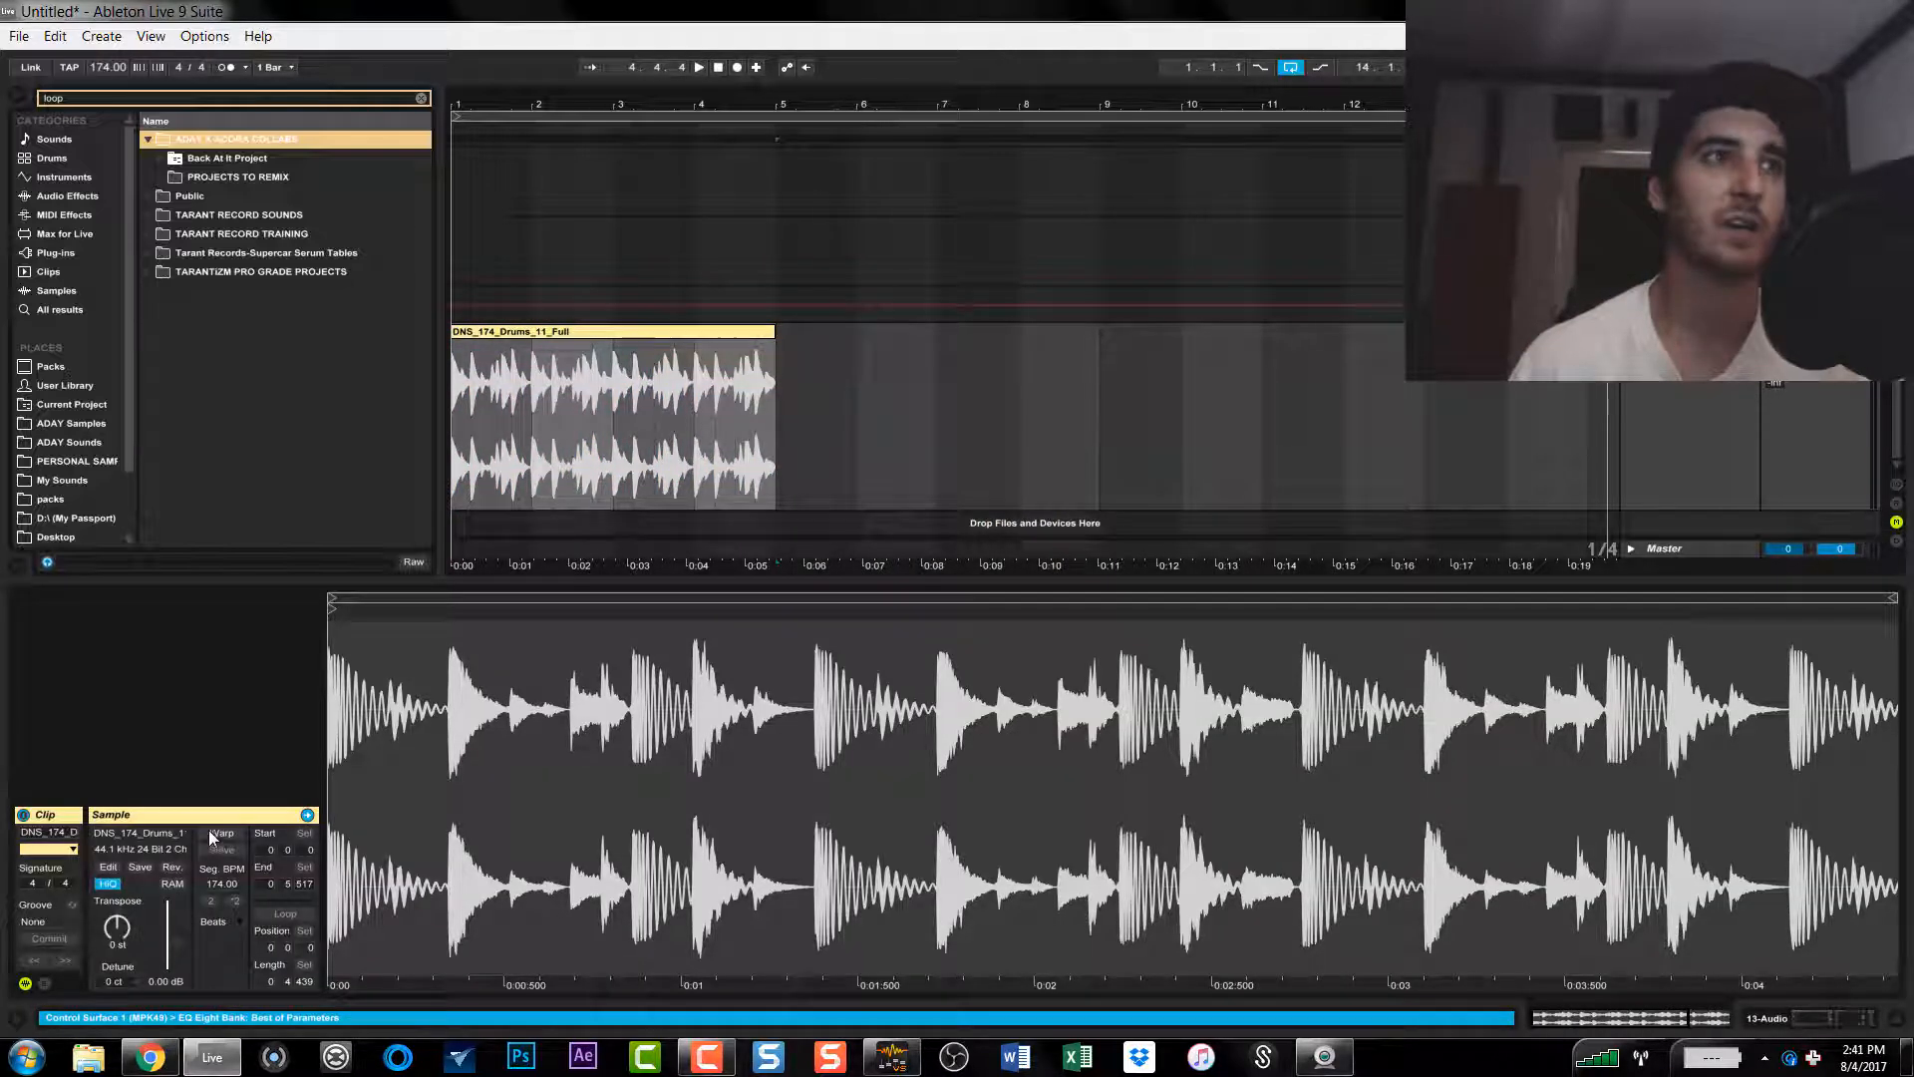
Step: Play the unwarped DNS_174_Drums_11_Full clip from its start at the current project tempo
{"action": "left_click", "coordinate": [634, 332]}
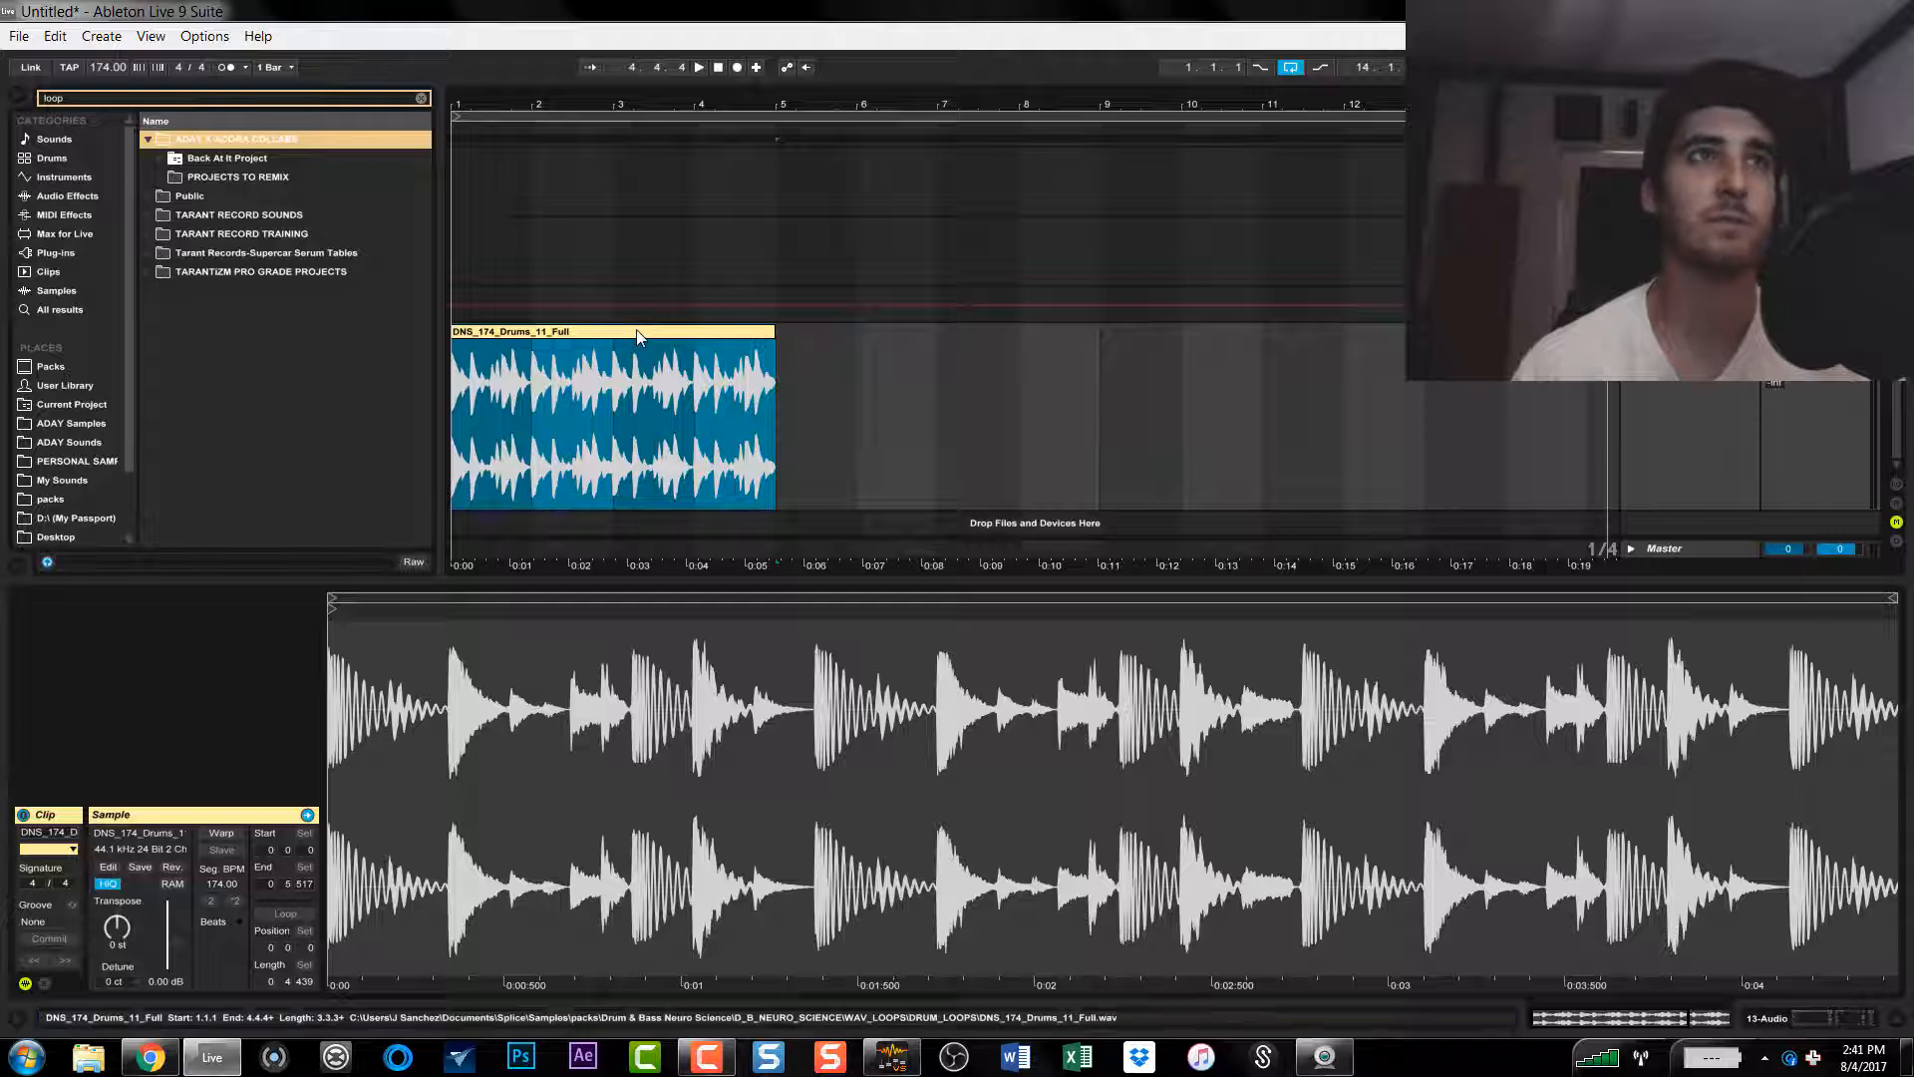
{"action": "key", "text": "space"}
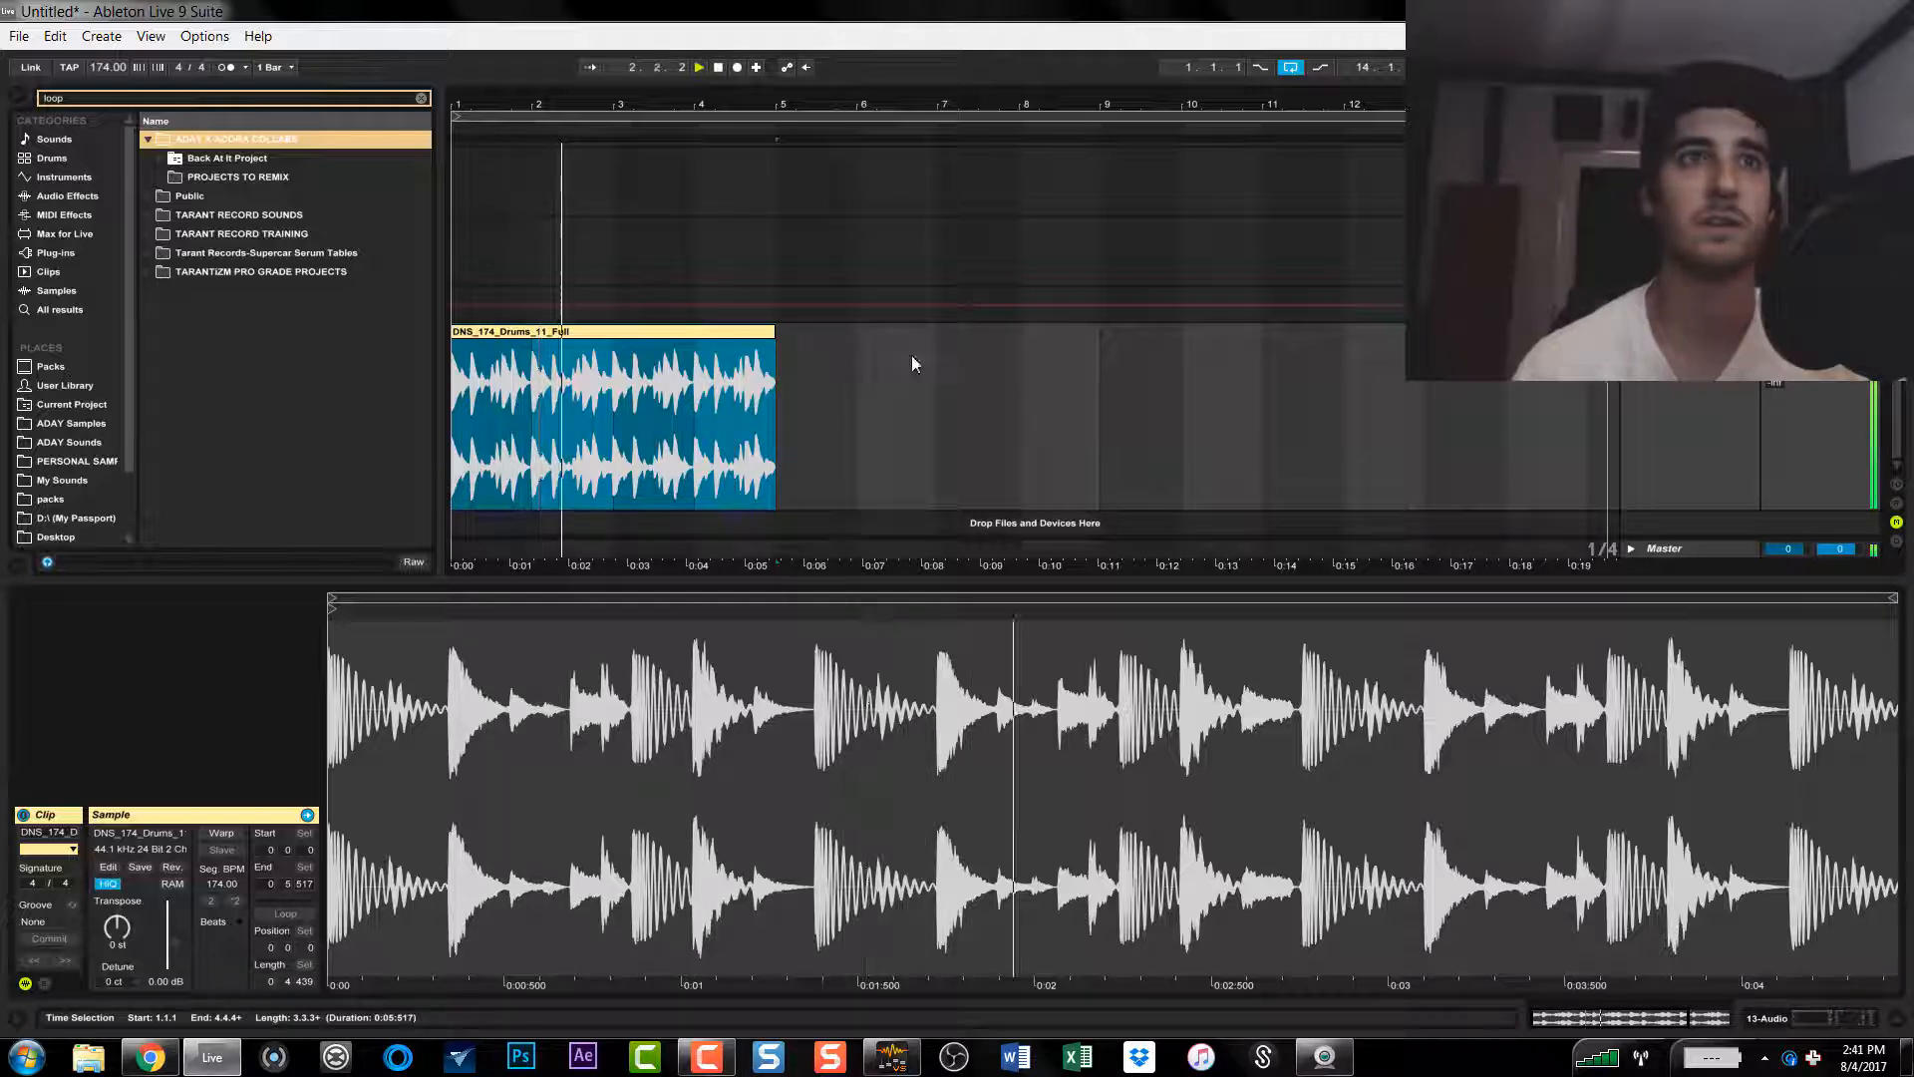
Step: Try the unwarped drum loop at a project tempo of 140 BPM, and undo the tempo change
{"action": "left_click", "coordinate": [103, 72]}
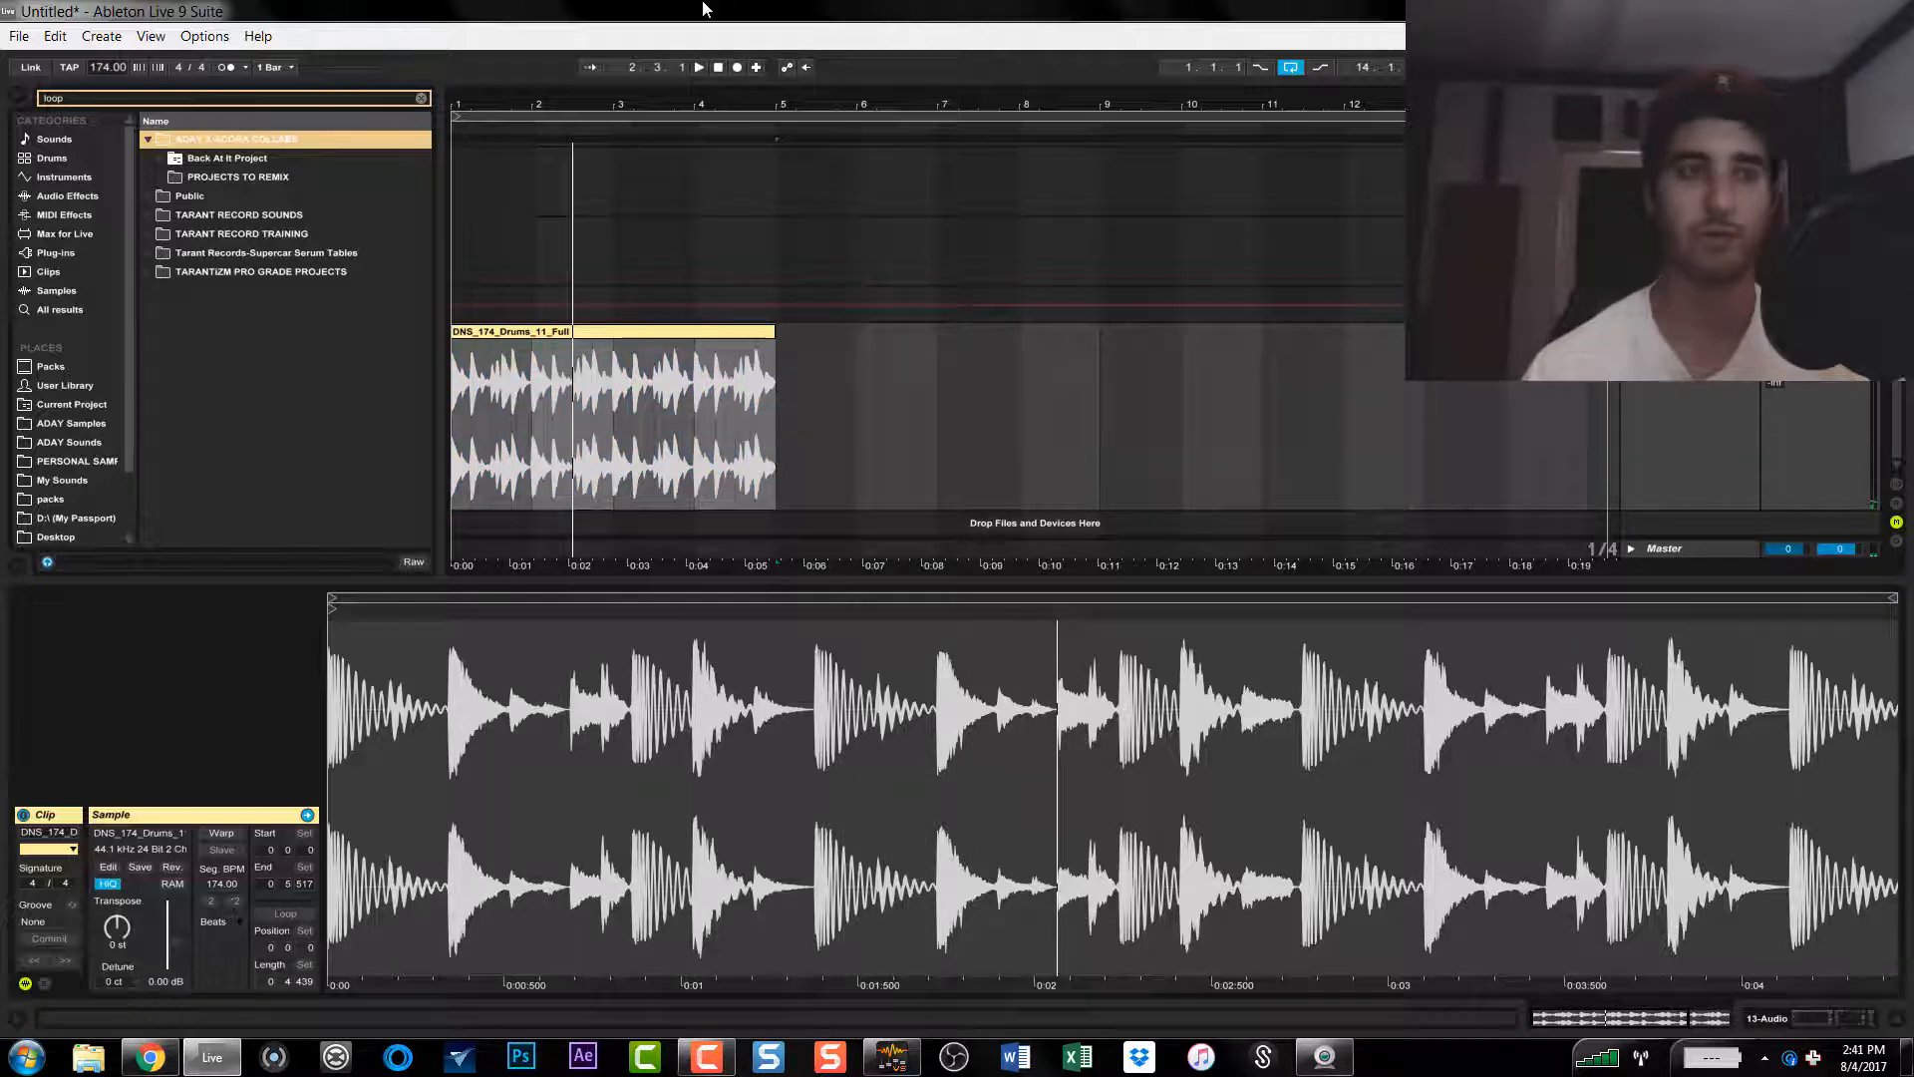
{"action": "type", "text": "140"}
{"action": "key", "text": "Return"}
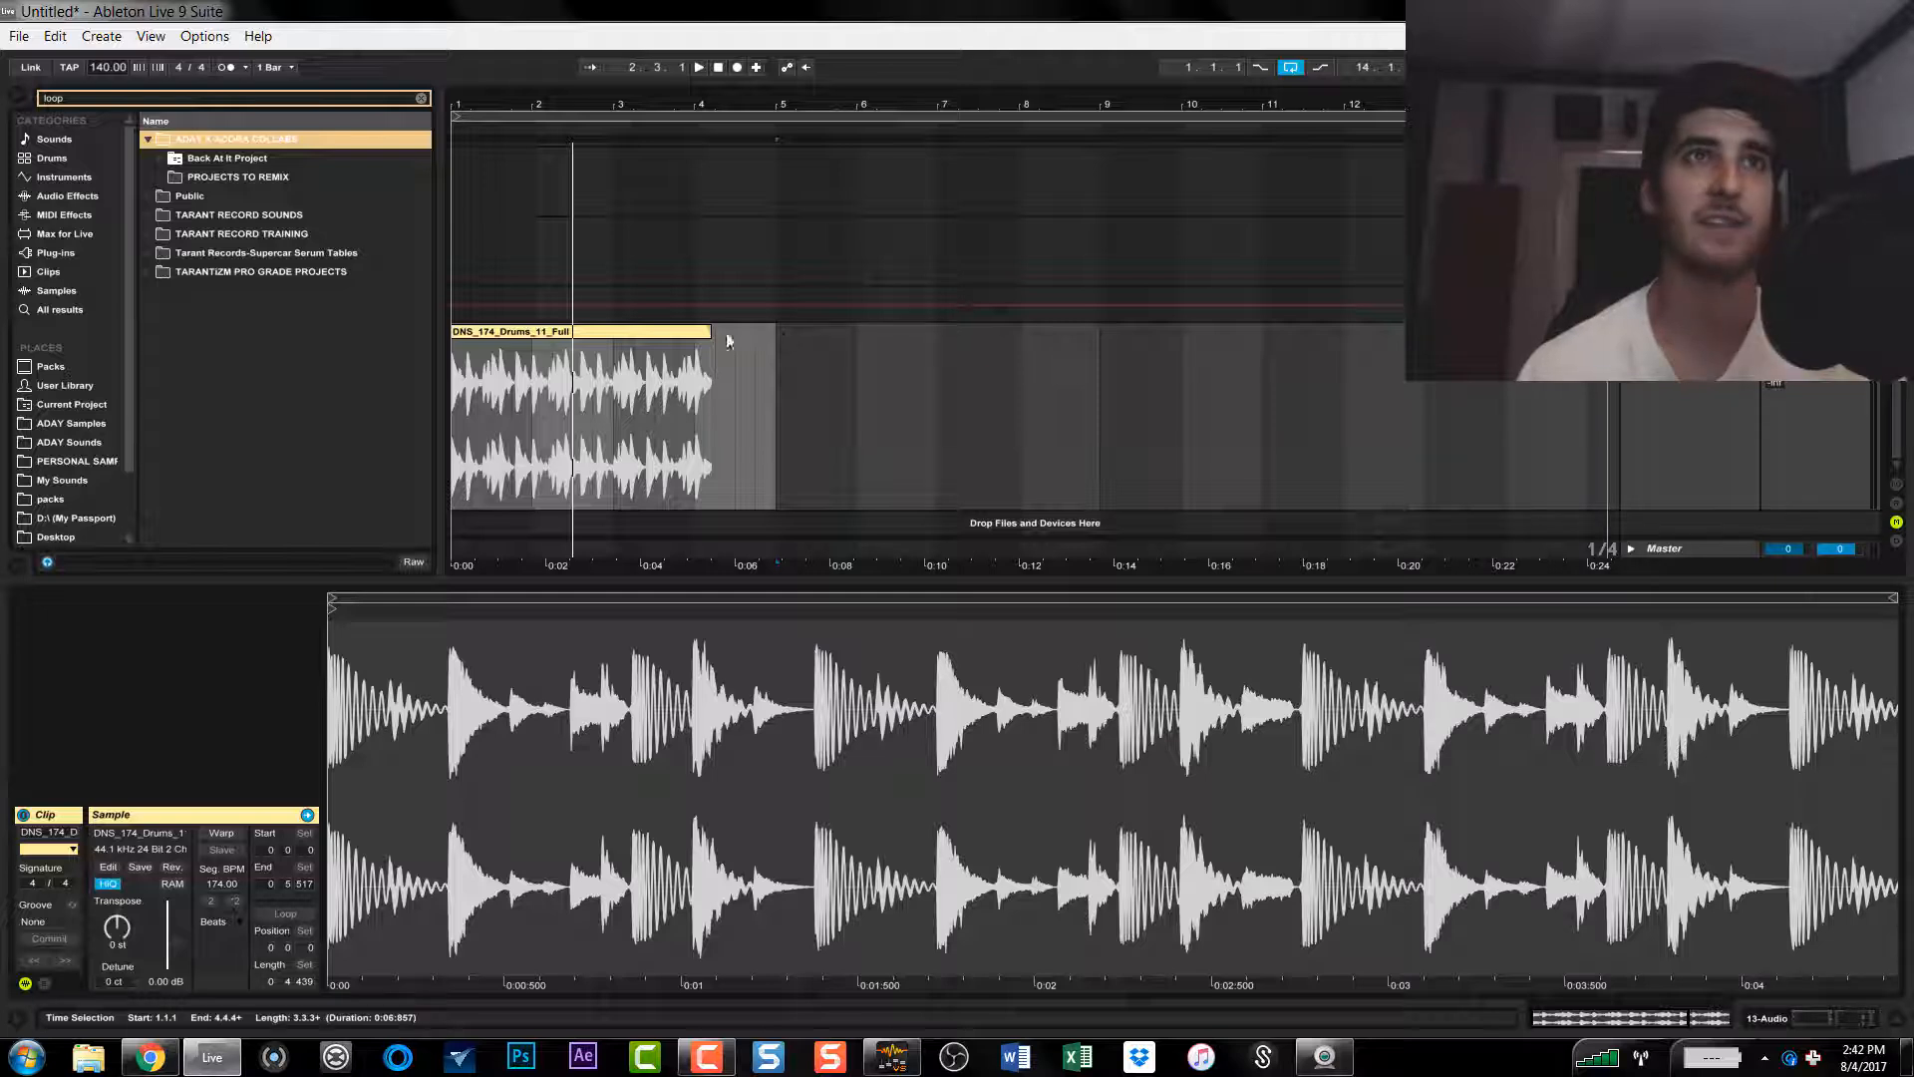
{"action": "left_click", "coordinate": [662, 334]}
{"action": "key", "text": "space"}
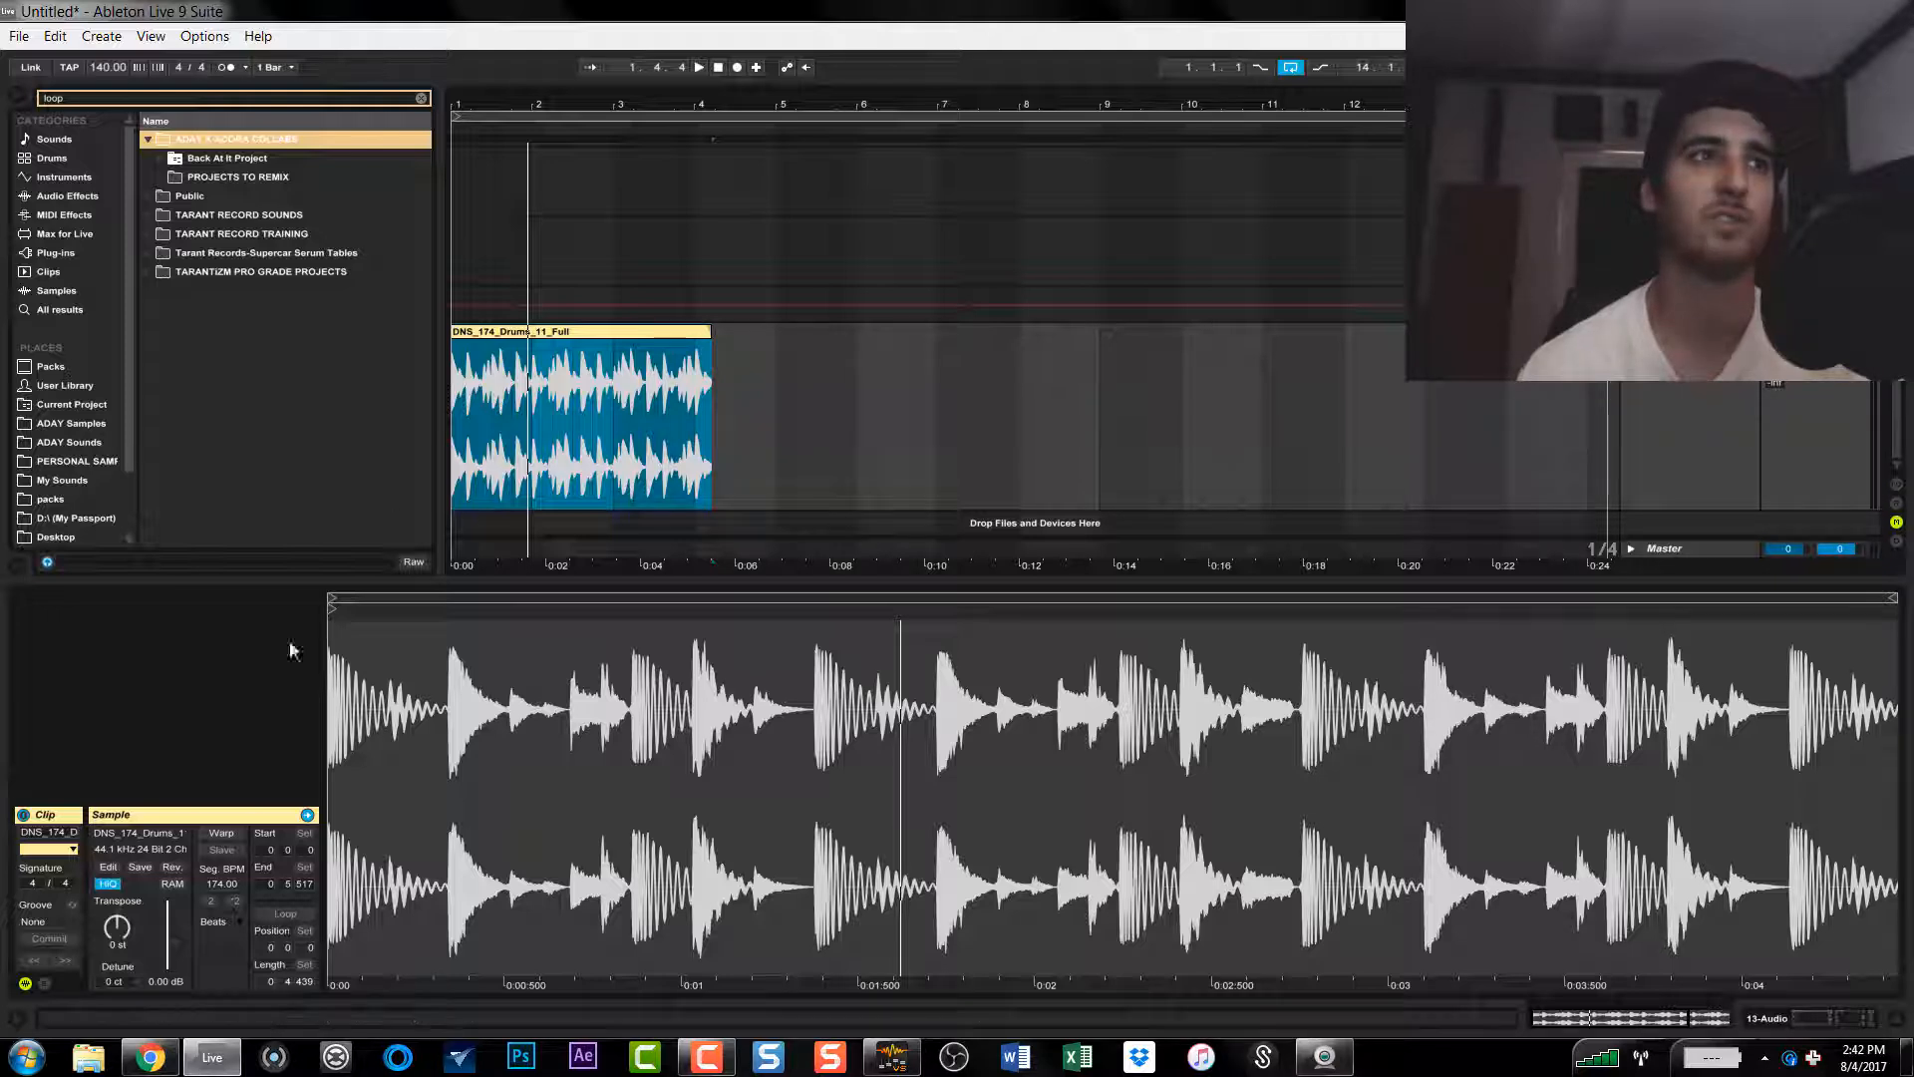
{"action": "key", "text": "ctrl+z"}
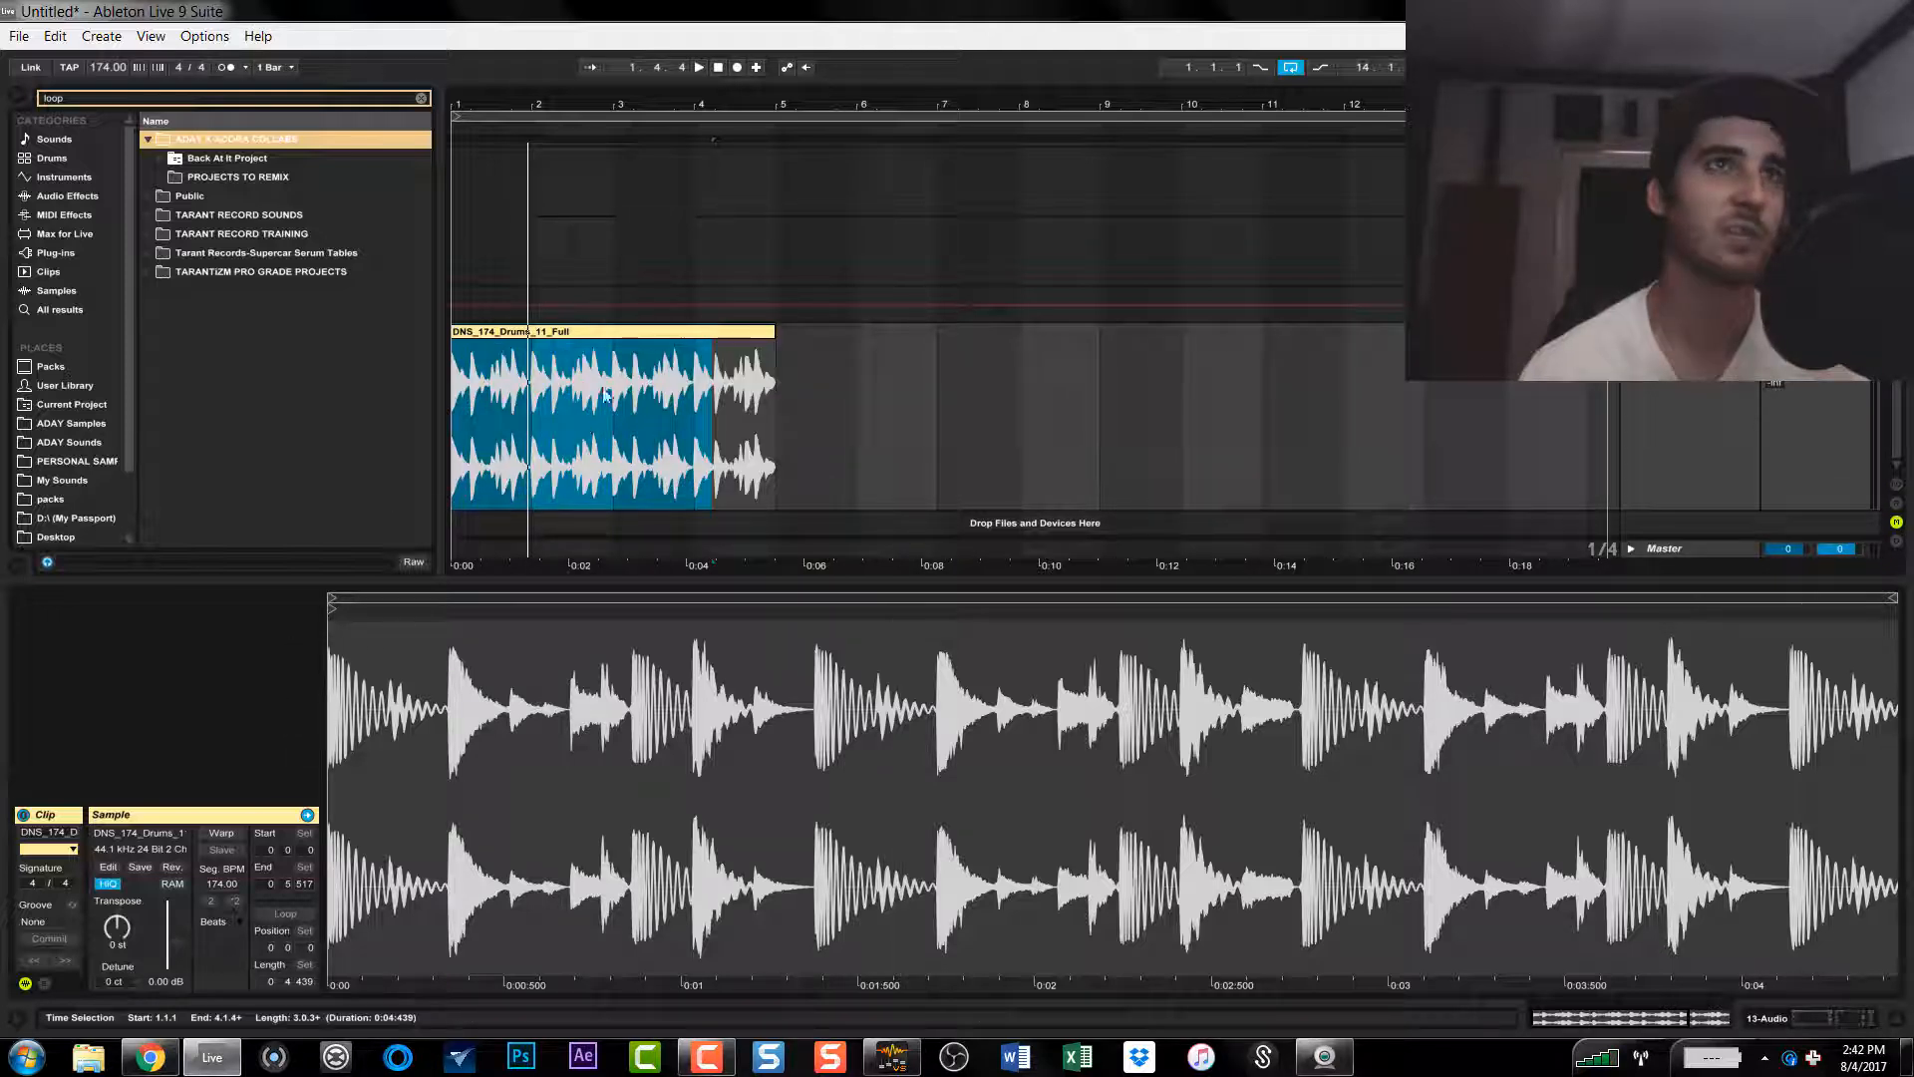
Step: Turn on warping for the drum loop clip and set the project tempo to 140 BPM
{"action": "left_click", "coordinate": [618, 335]}
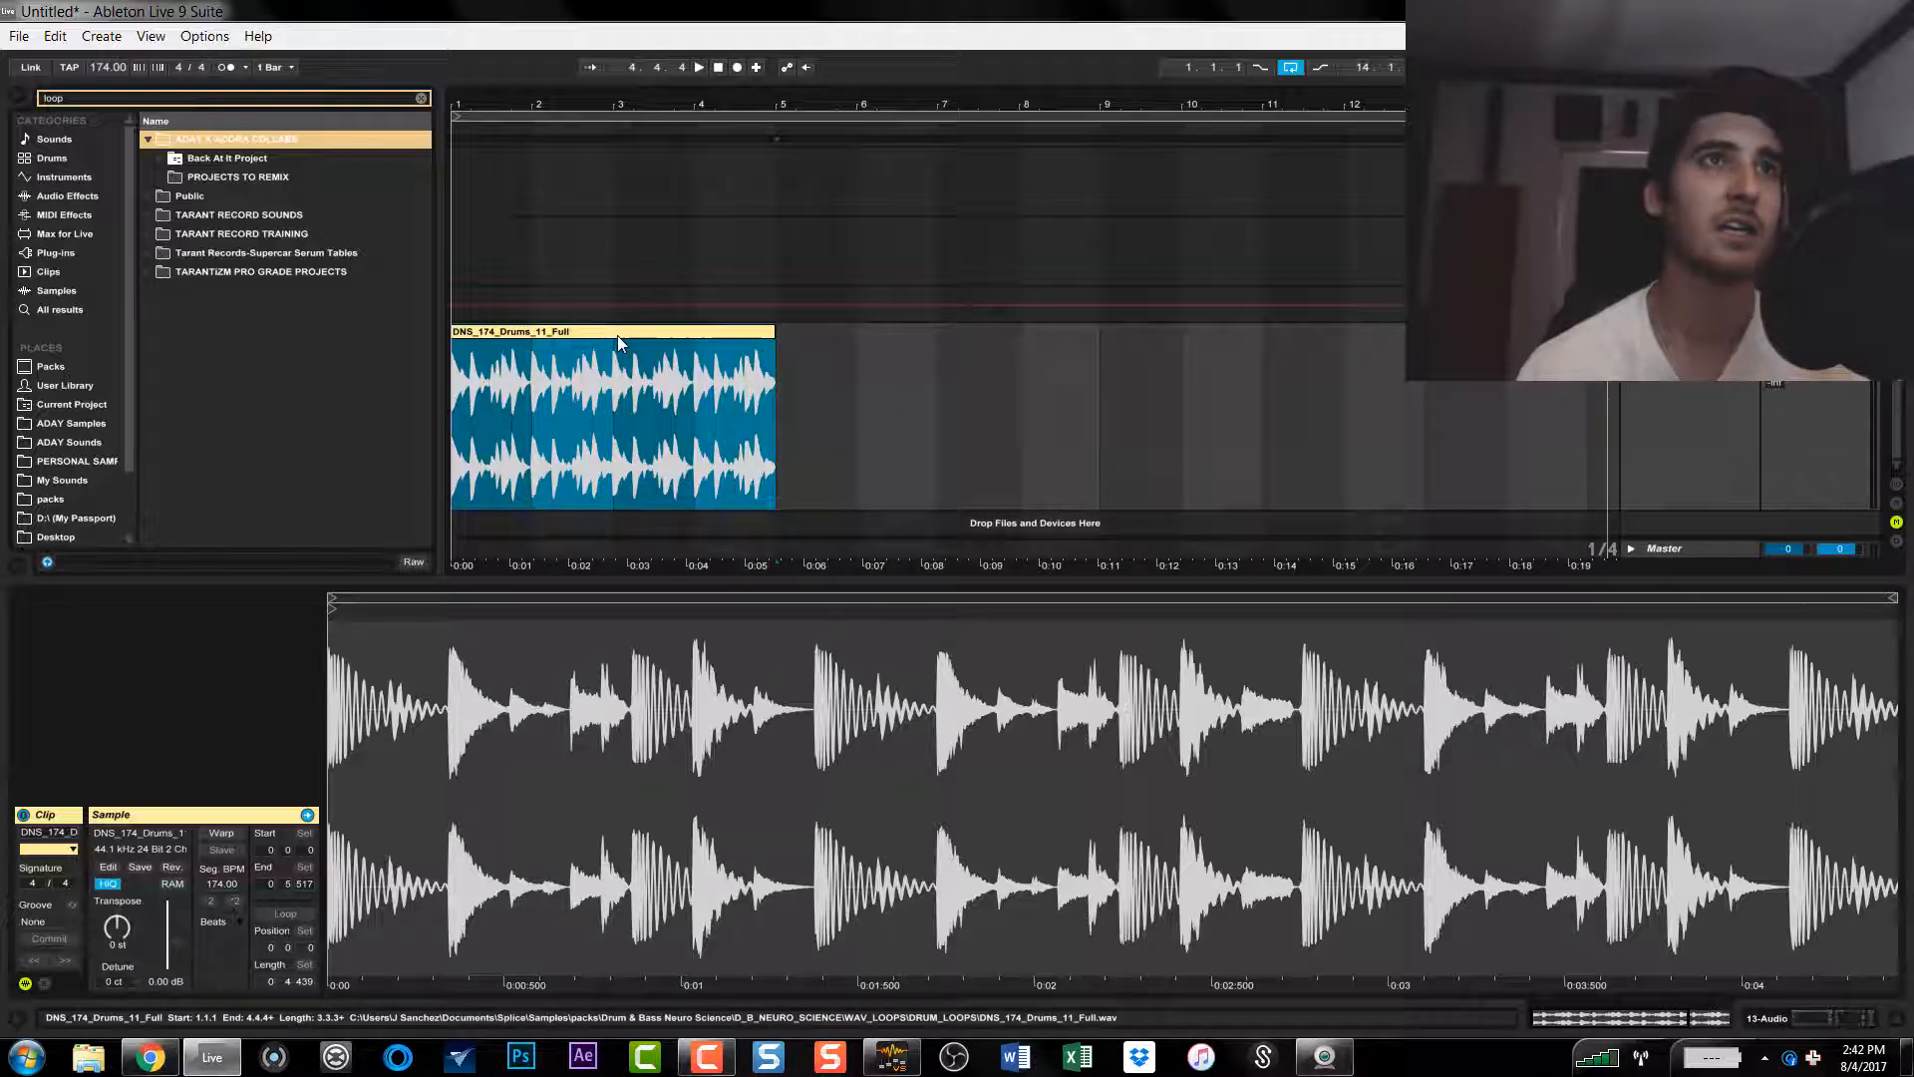
{"action": "left_click", "coordinate": [222, 833]}
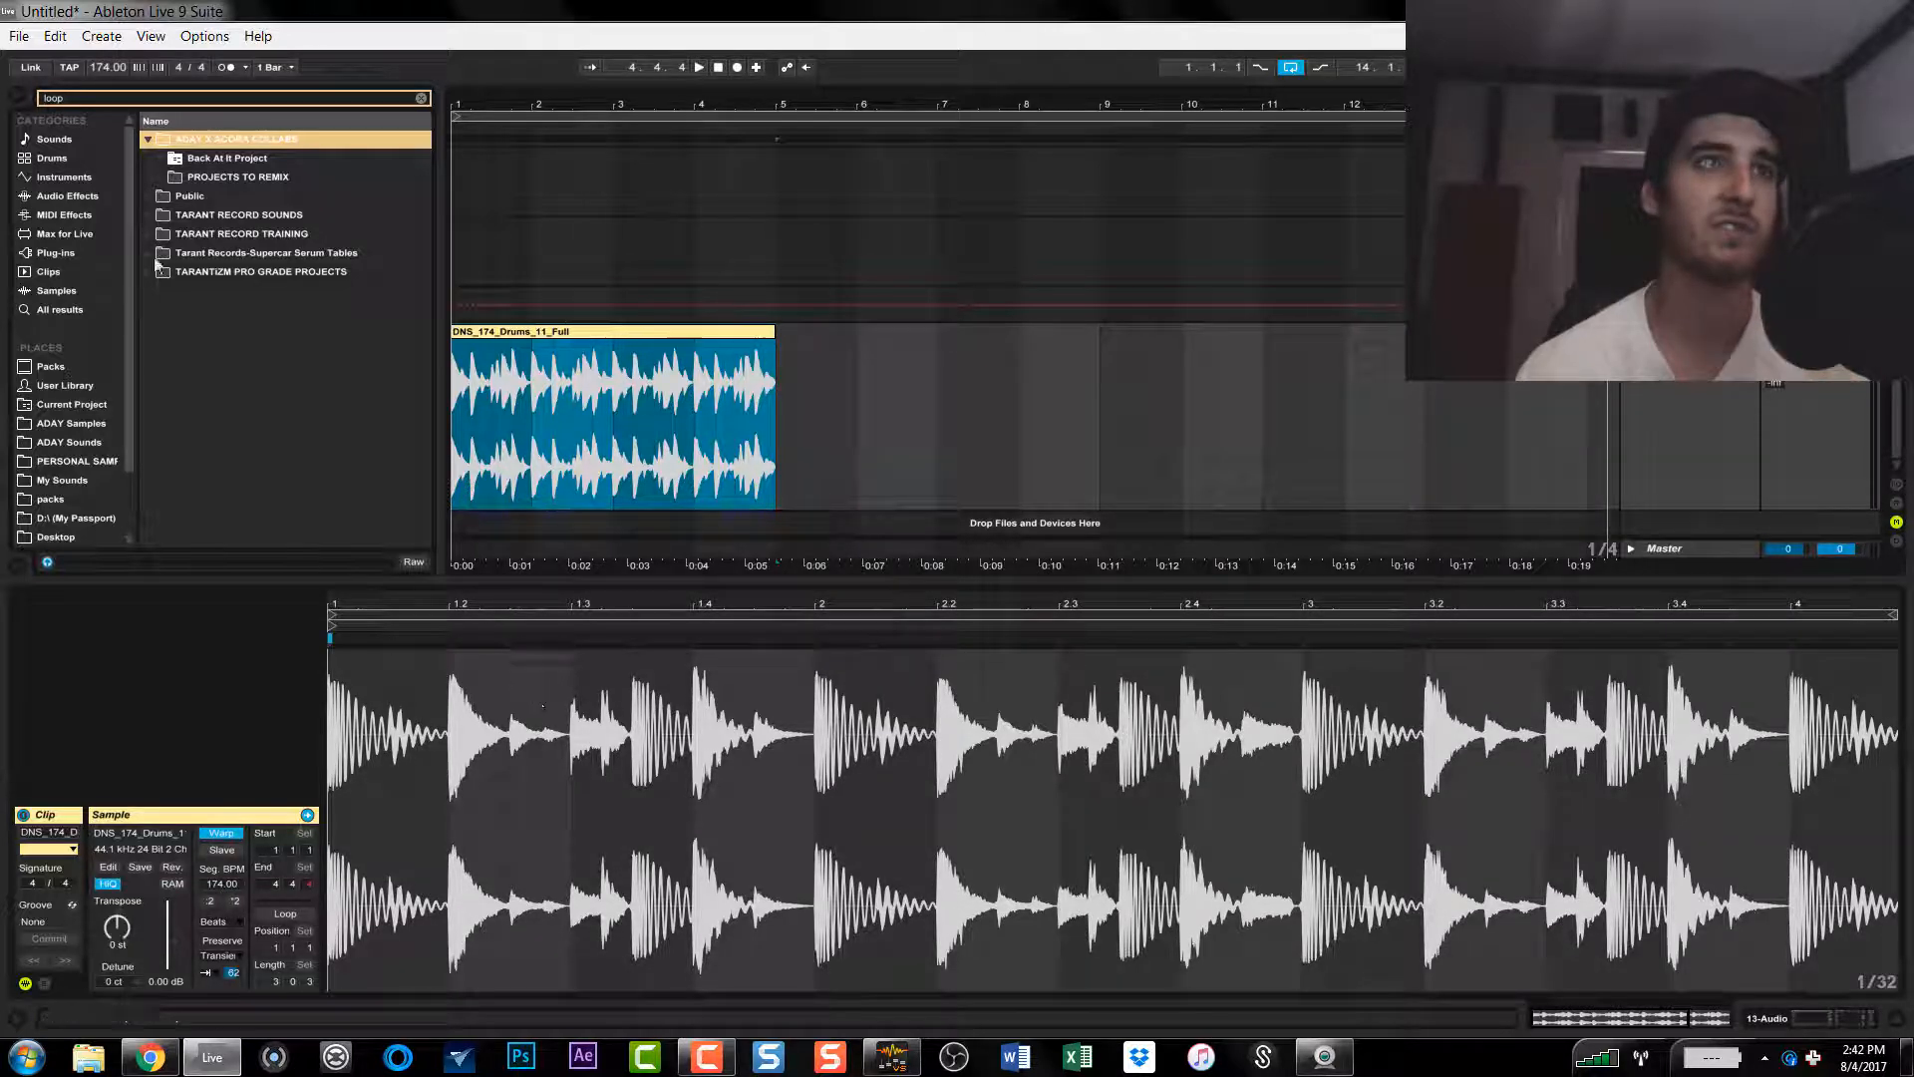
{"action": "left_click", "coordinate": [105, 69]}
{"action": "type", "text": "140"}
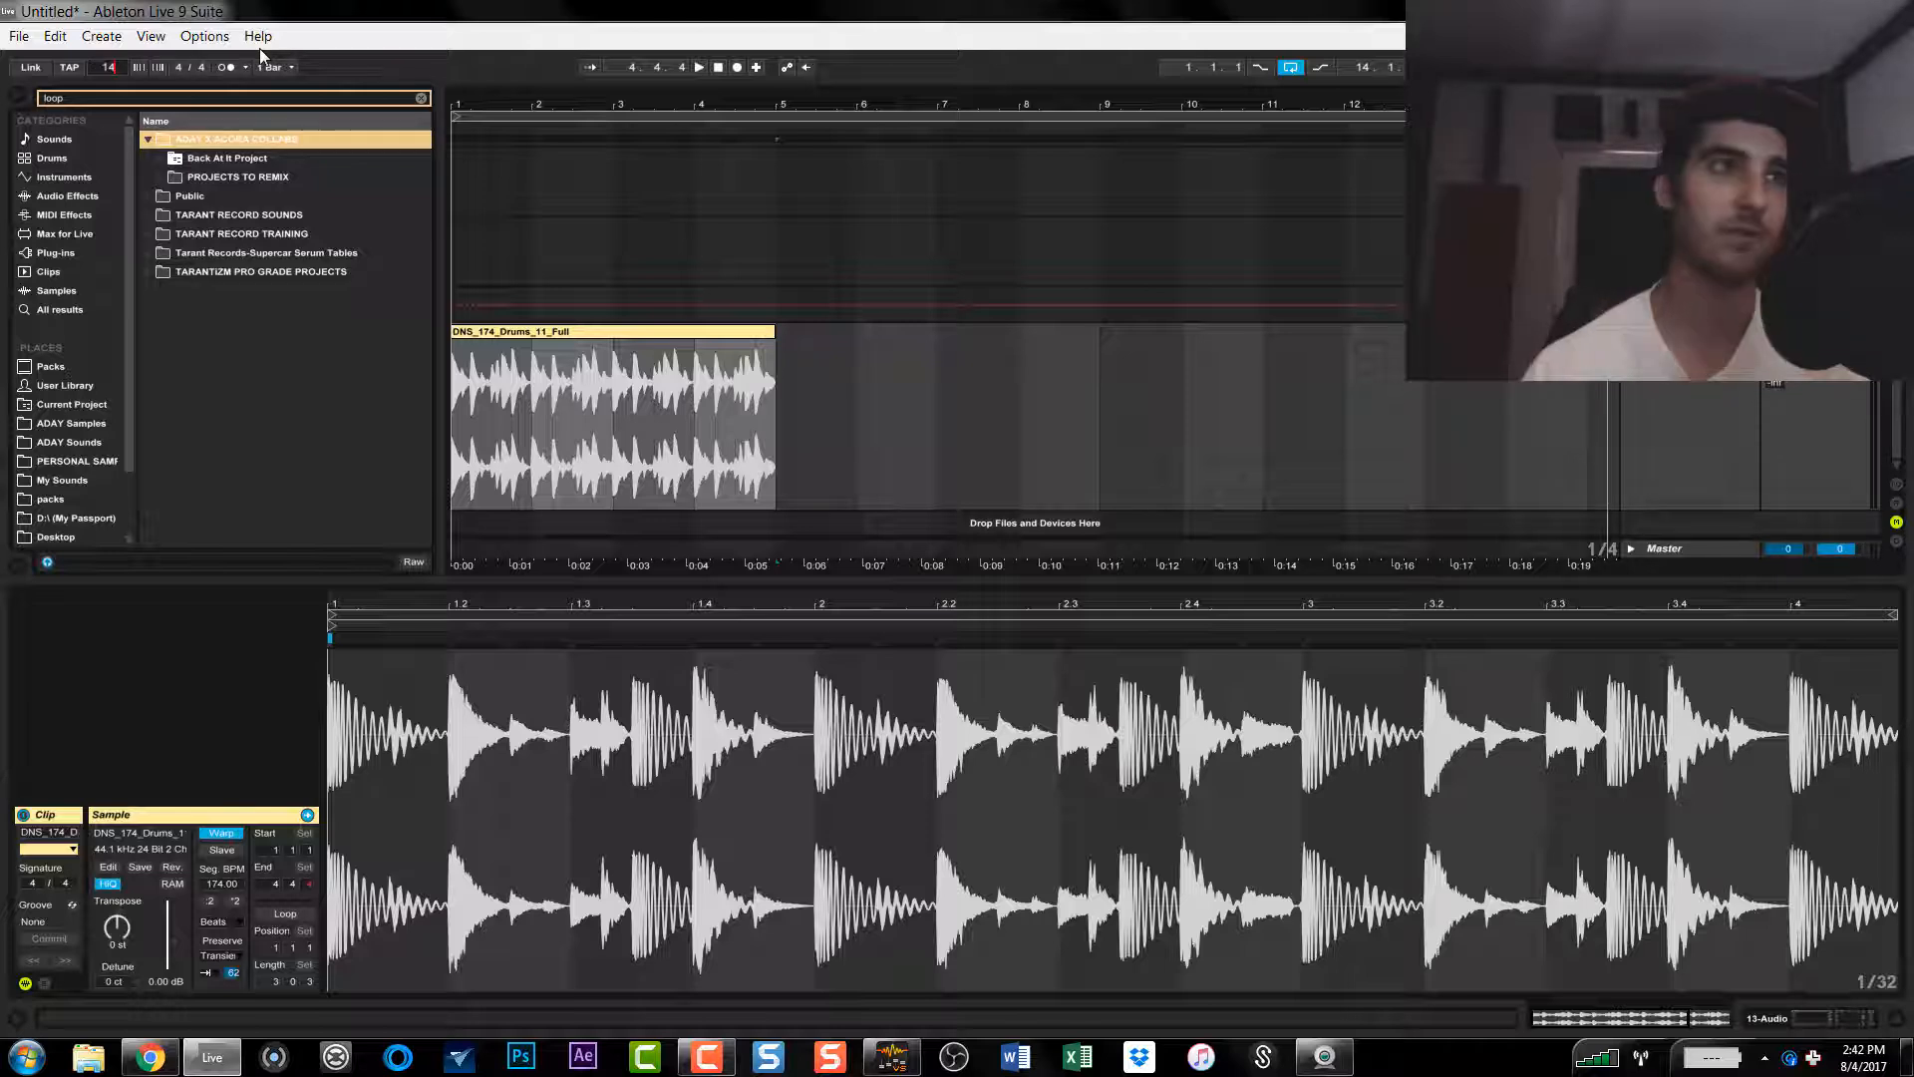
{"action": "key", "text": "Return"}
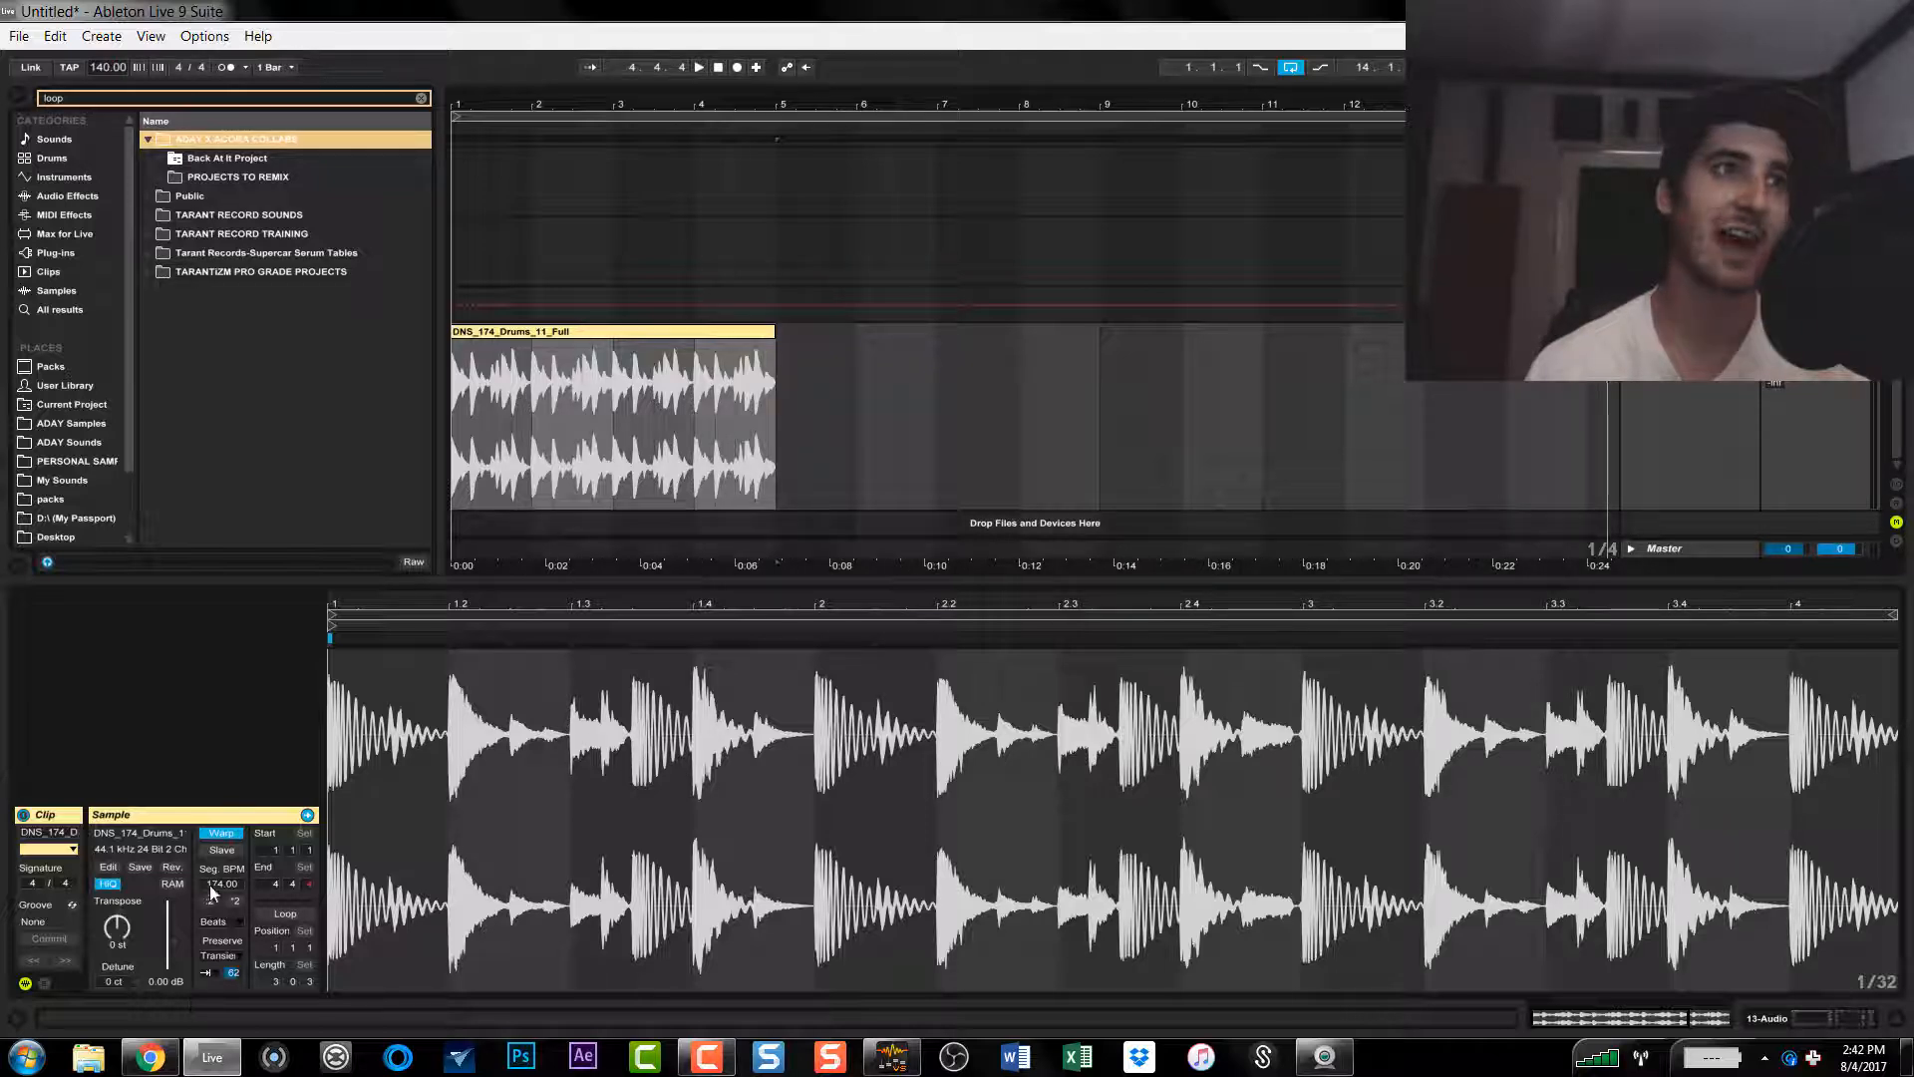
Step: Play the warped drum loop and adjust its transient envelope in Beats mode
{"action": "key", "text": "space"}
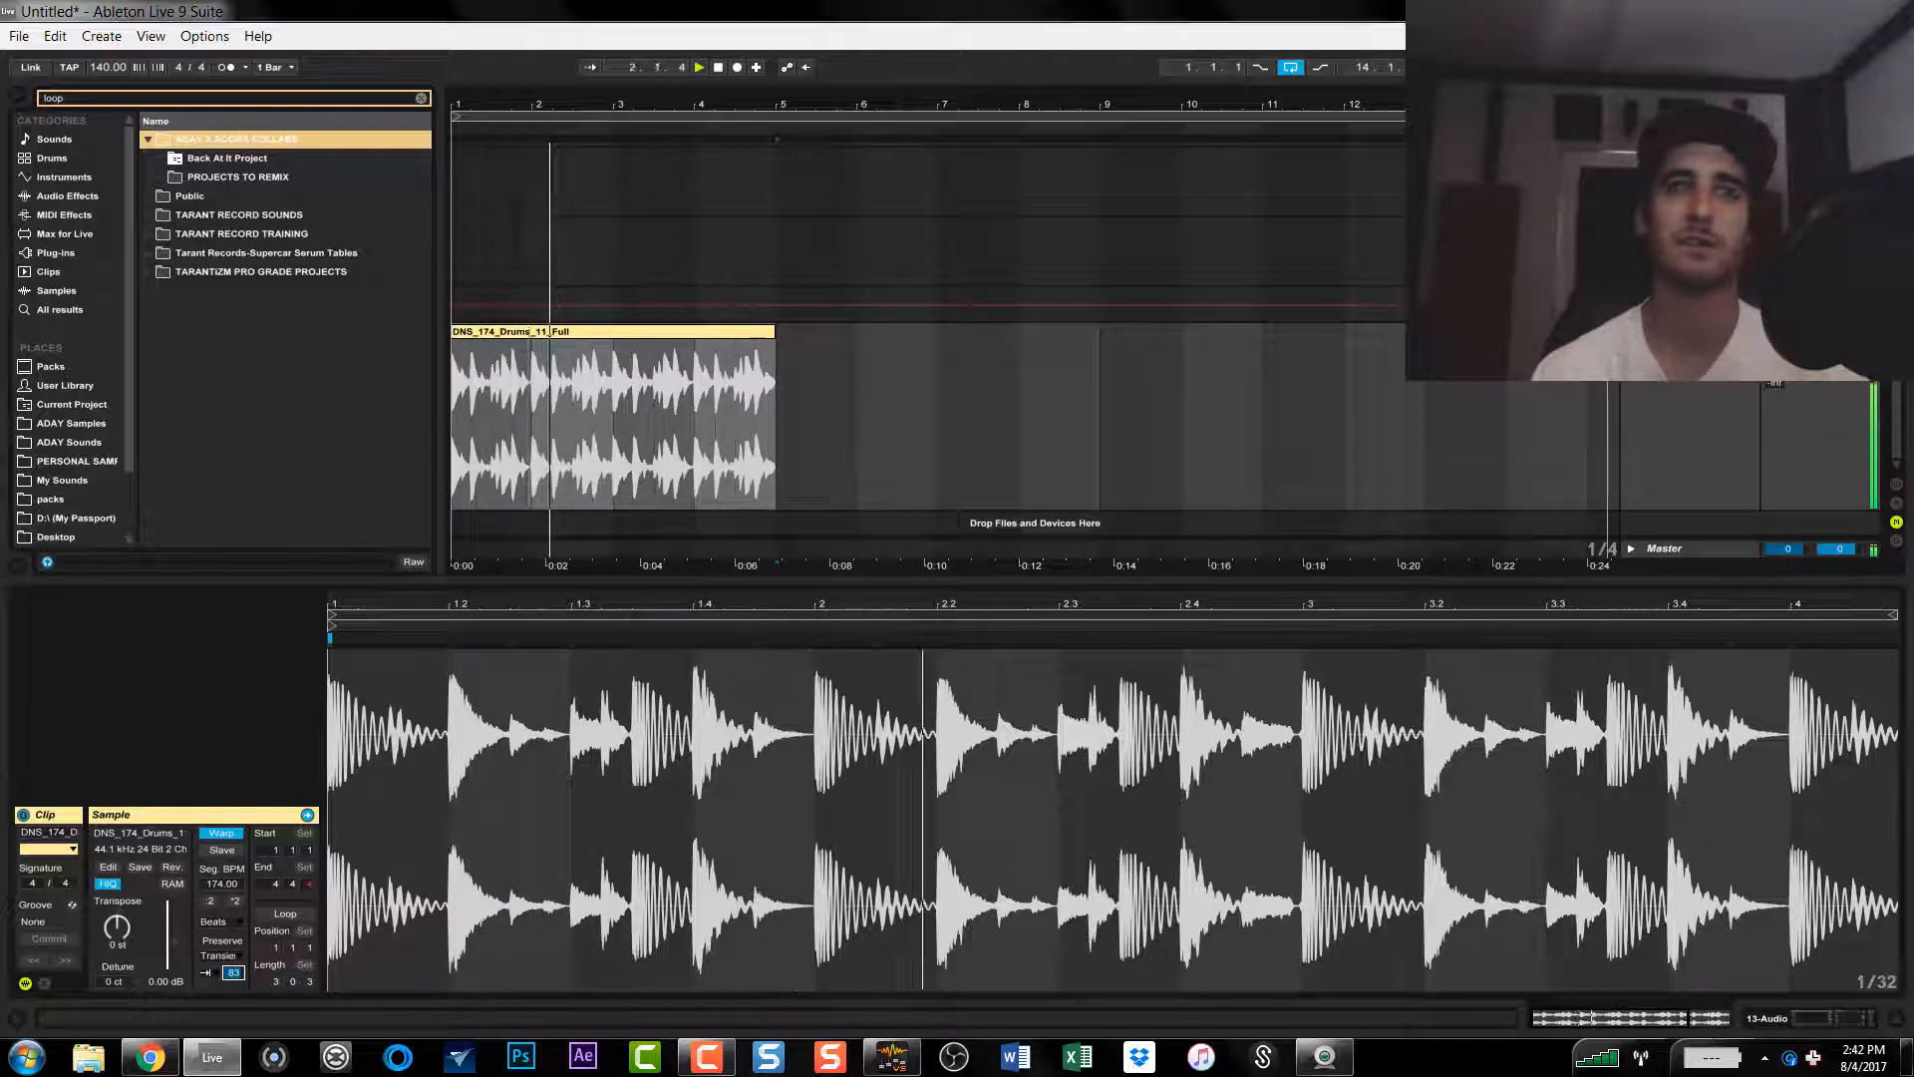
{"action": "left_click_drag", "start_coordinate": [234, 972], "coordinate": [234, 978]}
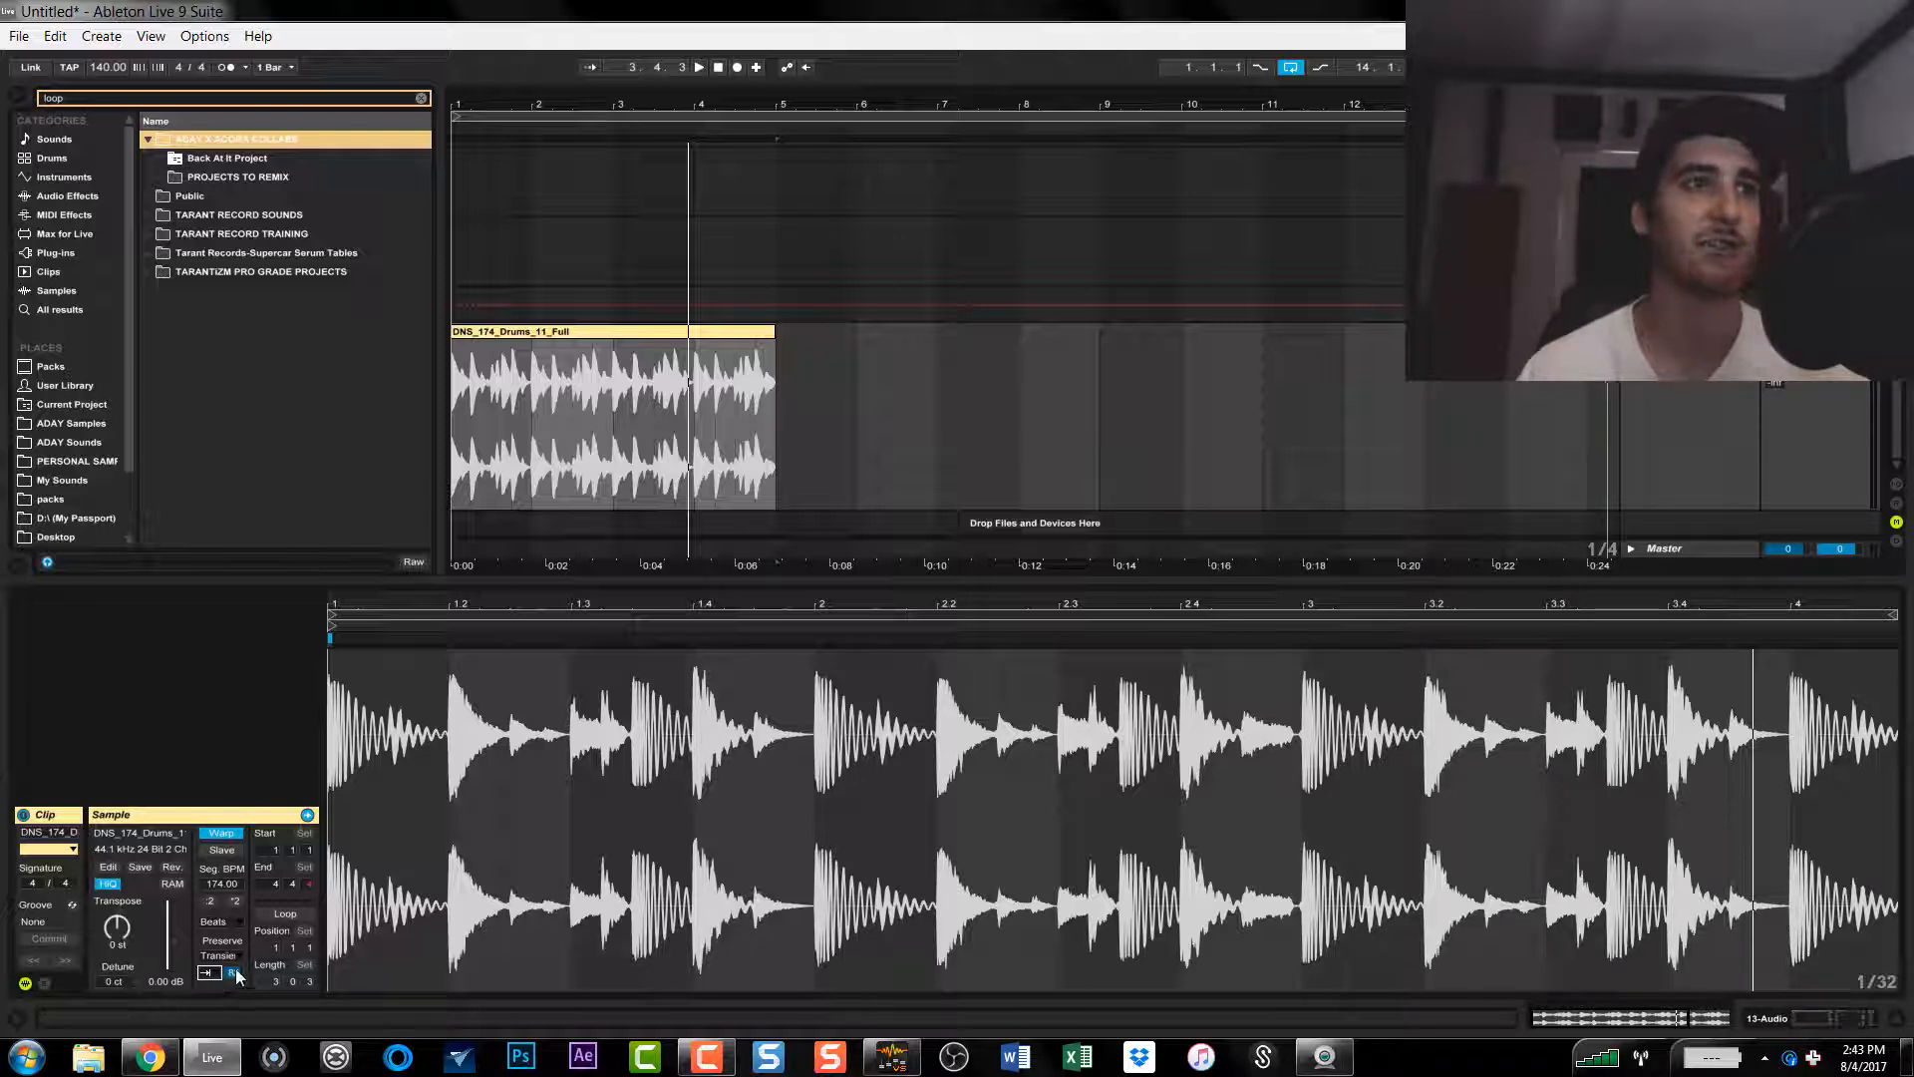
{"action": "key", "text": "space"}
{"action": "left_click_drag", "start_coordinate": [237, 974], "coordinate": [238, 1046]}
Step: Switch the drum loop's warp mode to Tones and lower its grain size to 12
{"action": "left_click", "coordinate": [220, 921]}
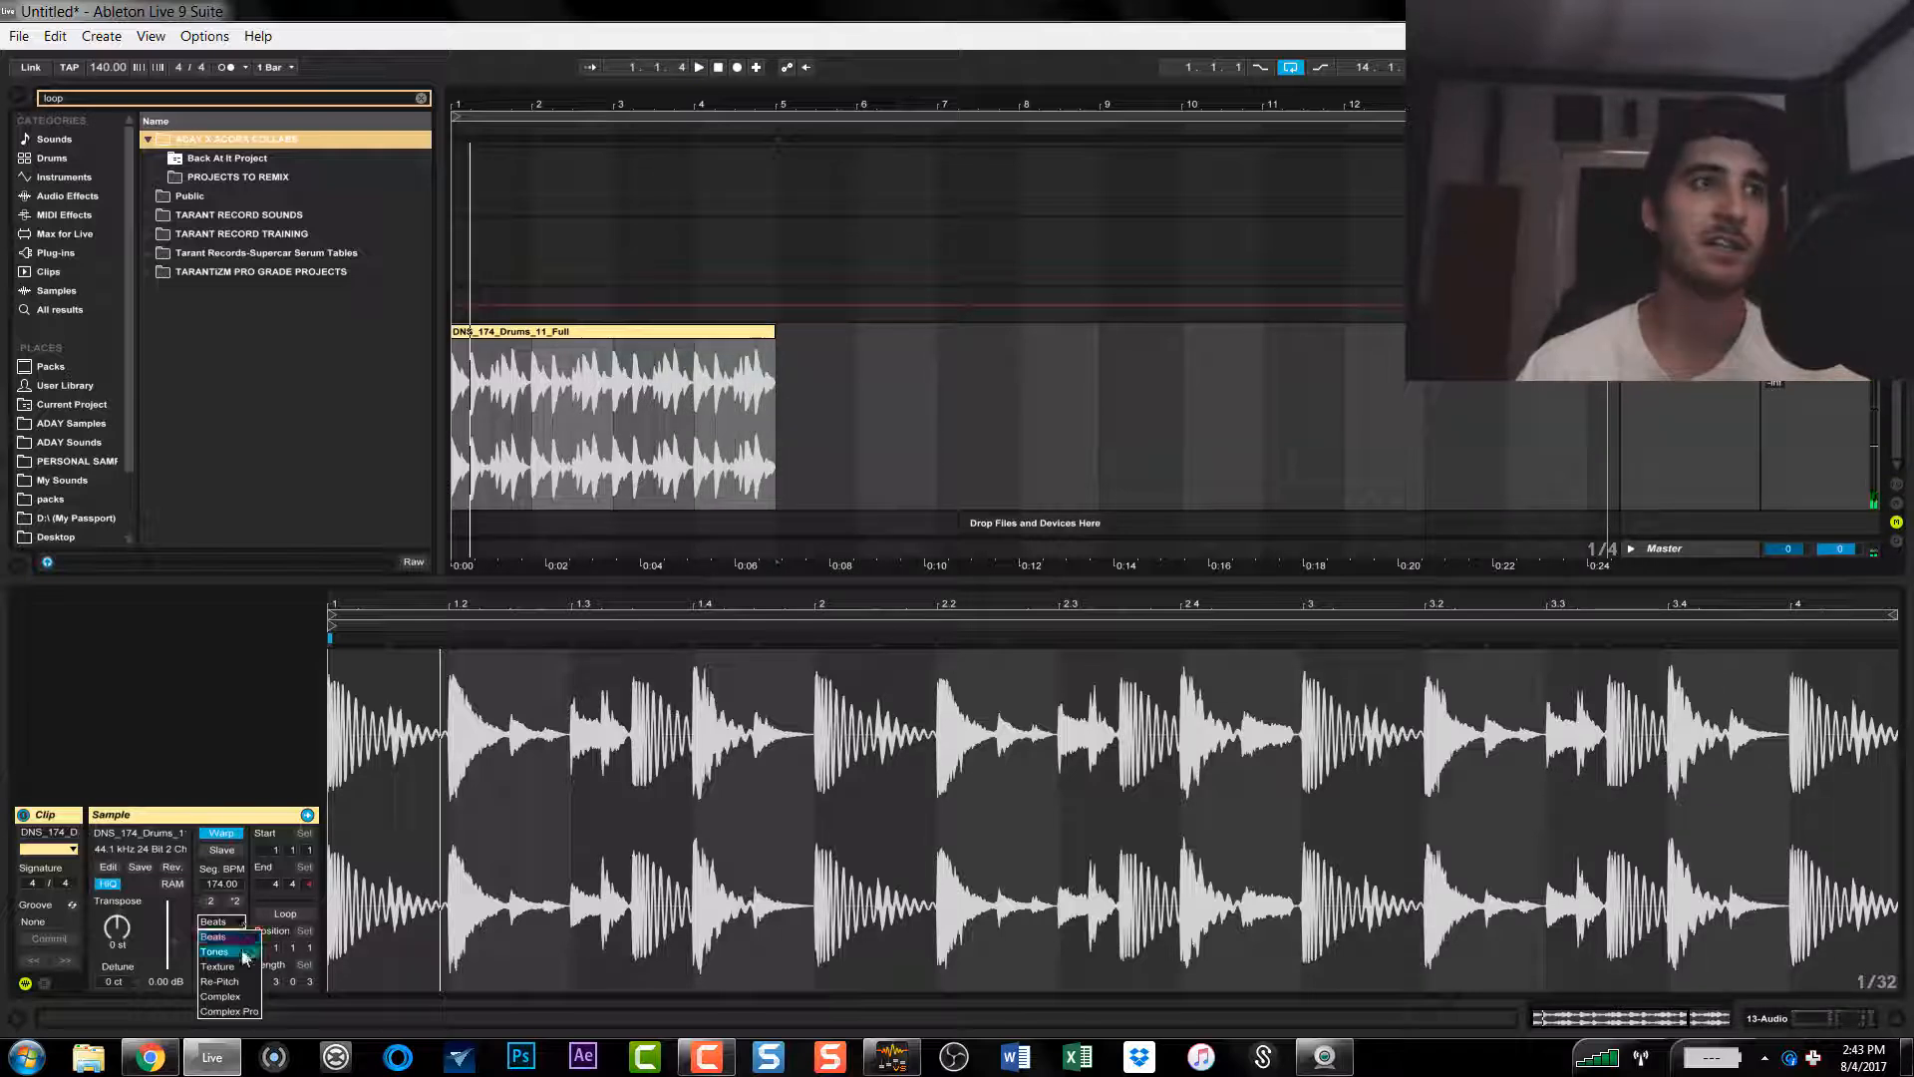
{"action": "left_click", "coordinate": [245, 952]}
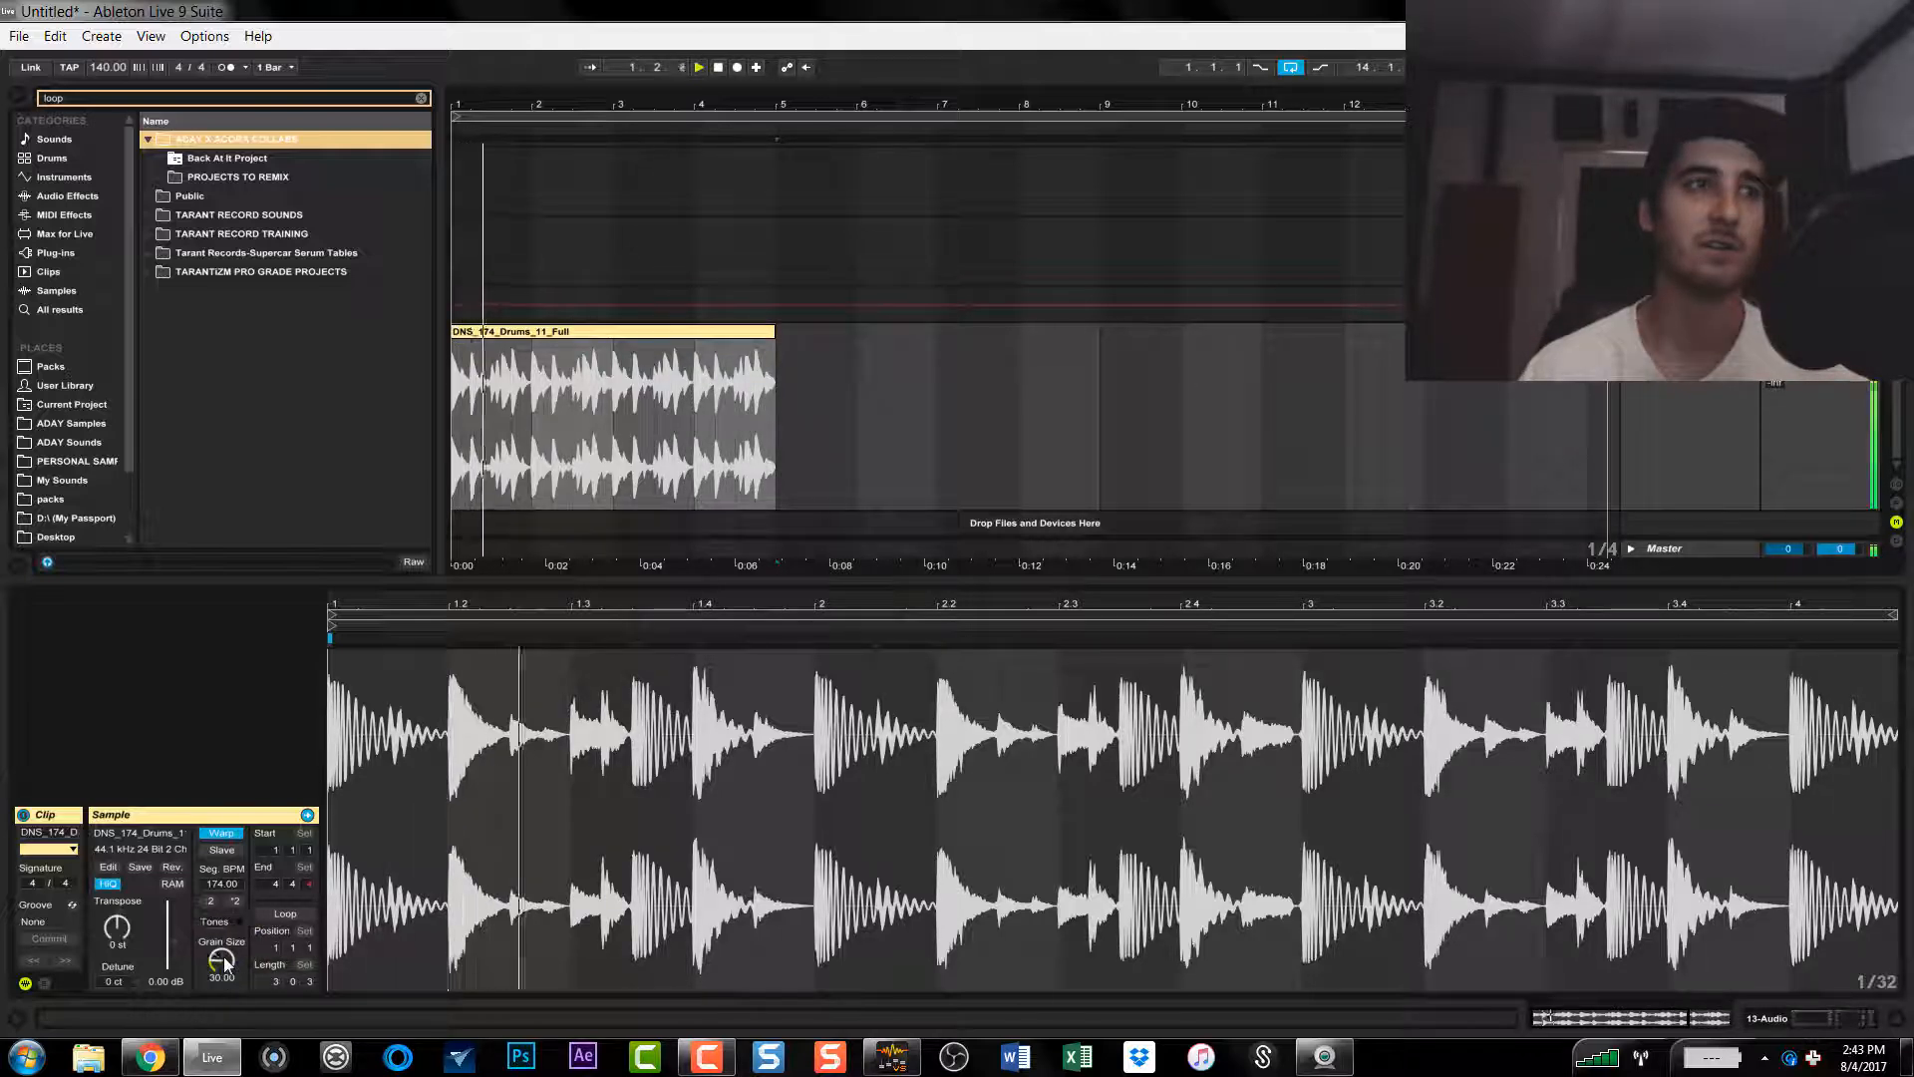
{"action": "left_click_drag", "start_coordinate": [222, 961], "coordinate": [221, 1016]}
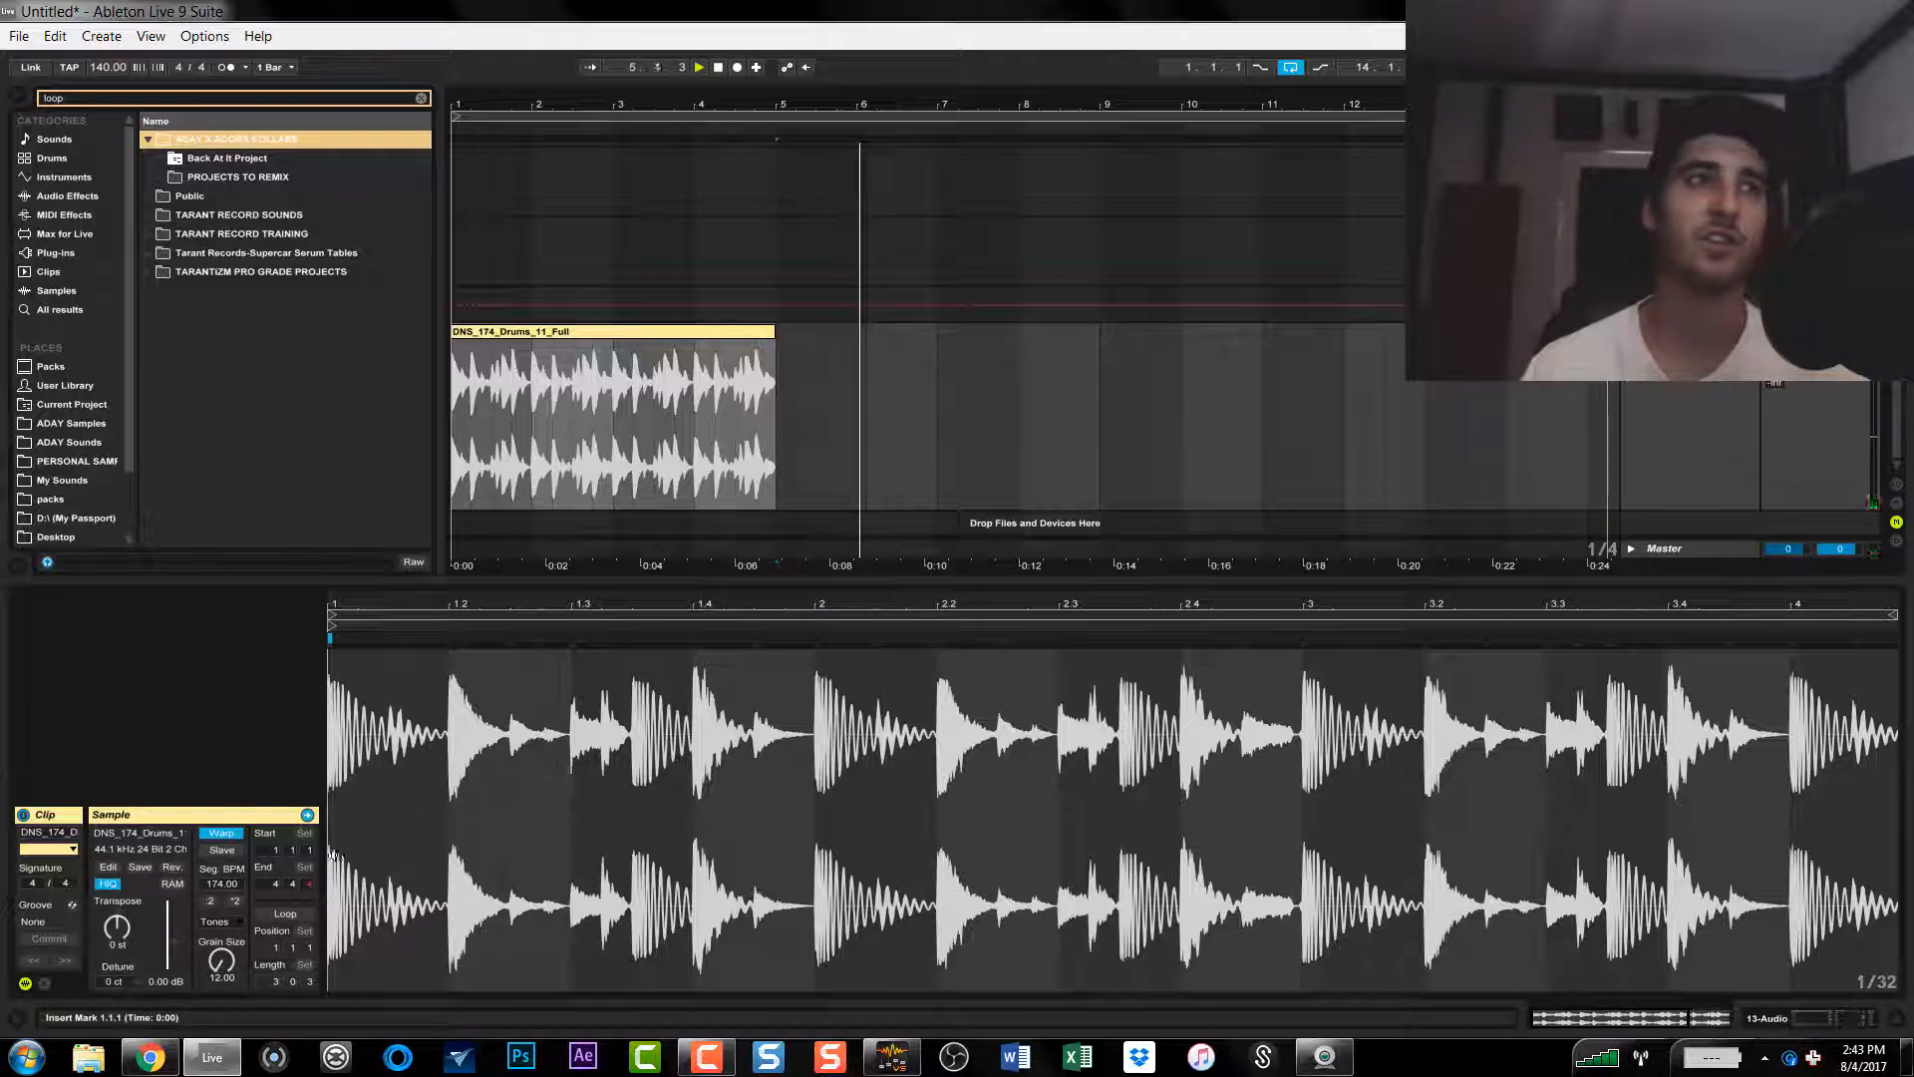
Step: Search the packs folder in the browser for "loop"
{"action": "left_click", "coordinate": [90, 425]}
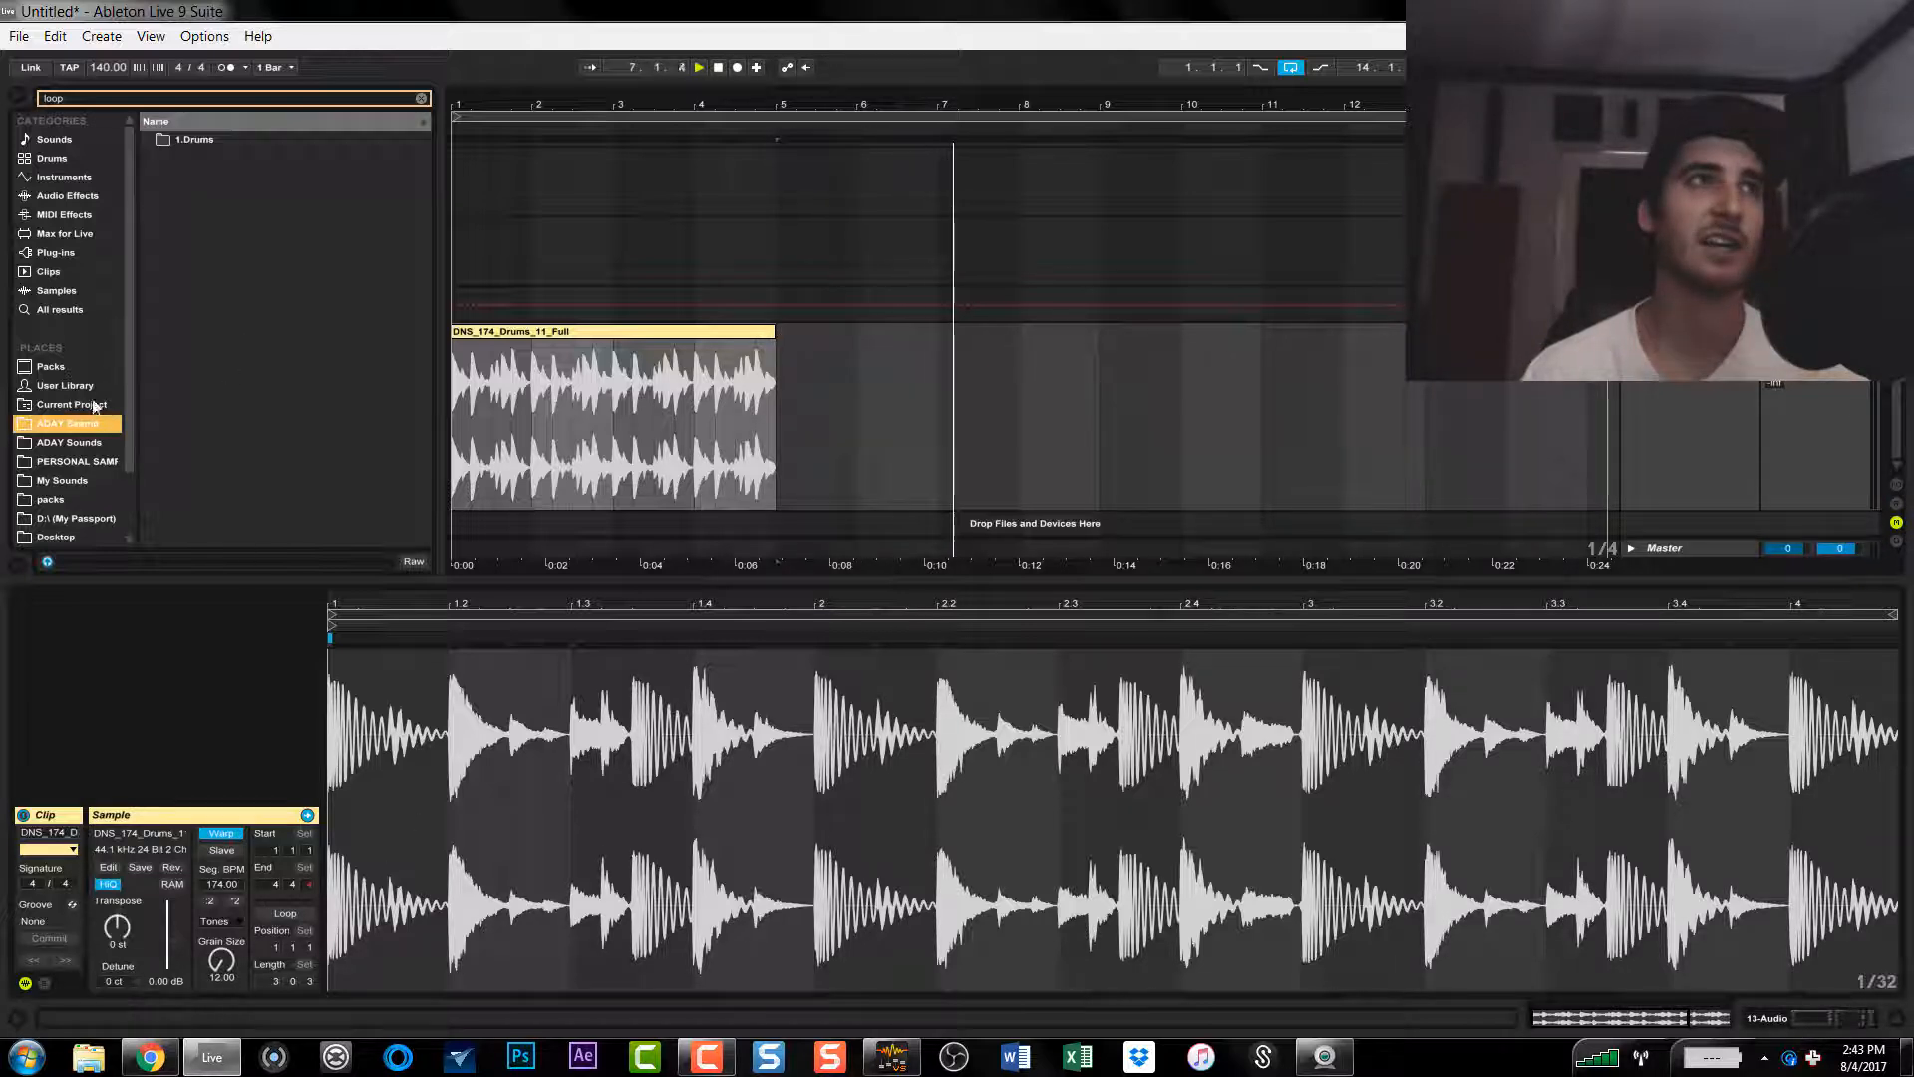
{"action": "left_click", "coordinate": [423, 97]}
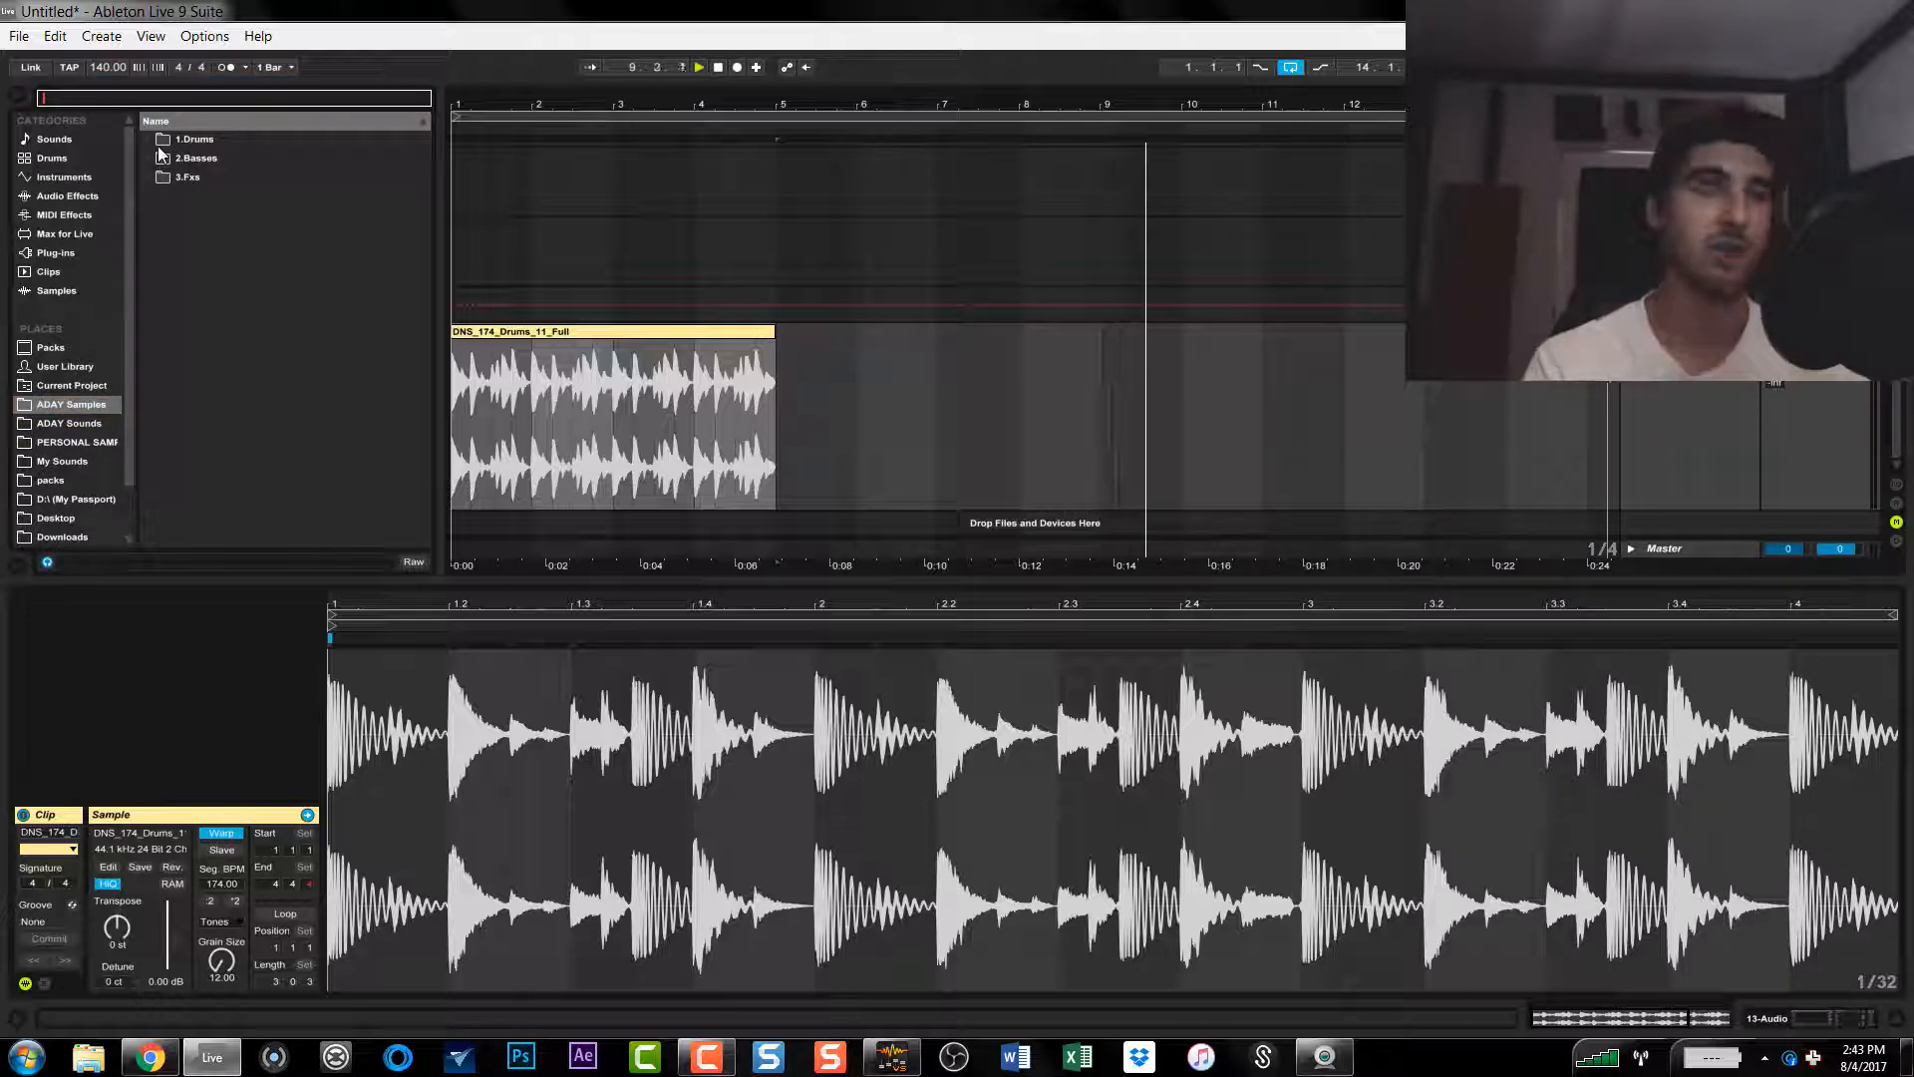
{"action": "type", "text": "loop"}
{"action": "left_click", "coordinate": [47, 501]}
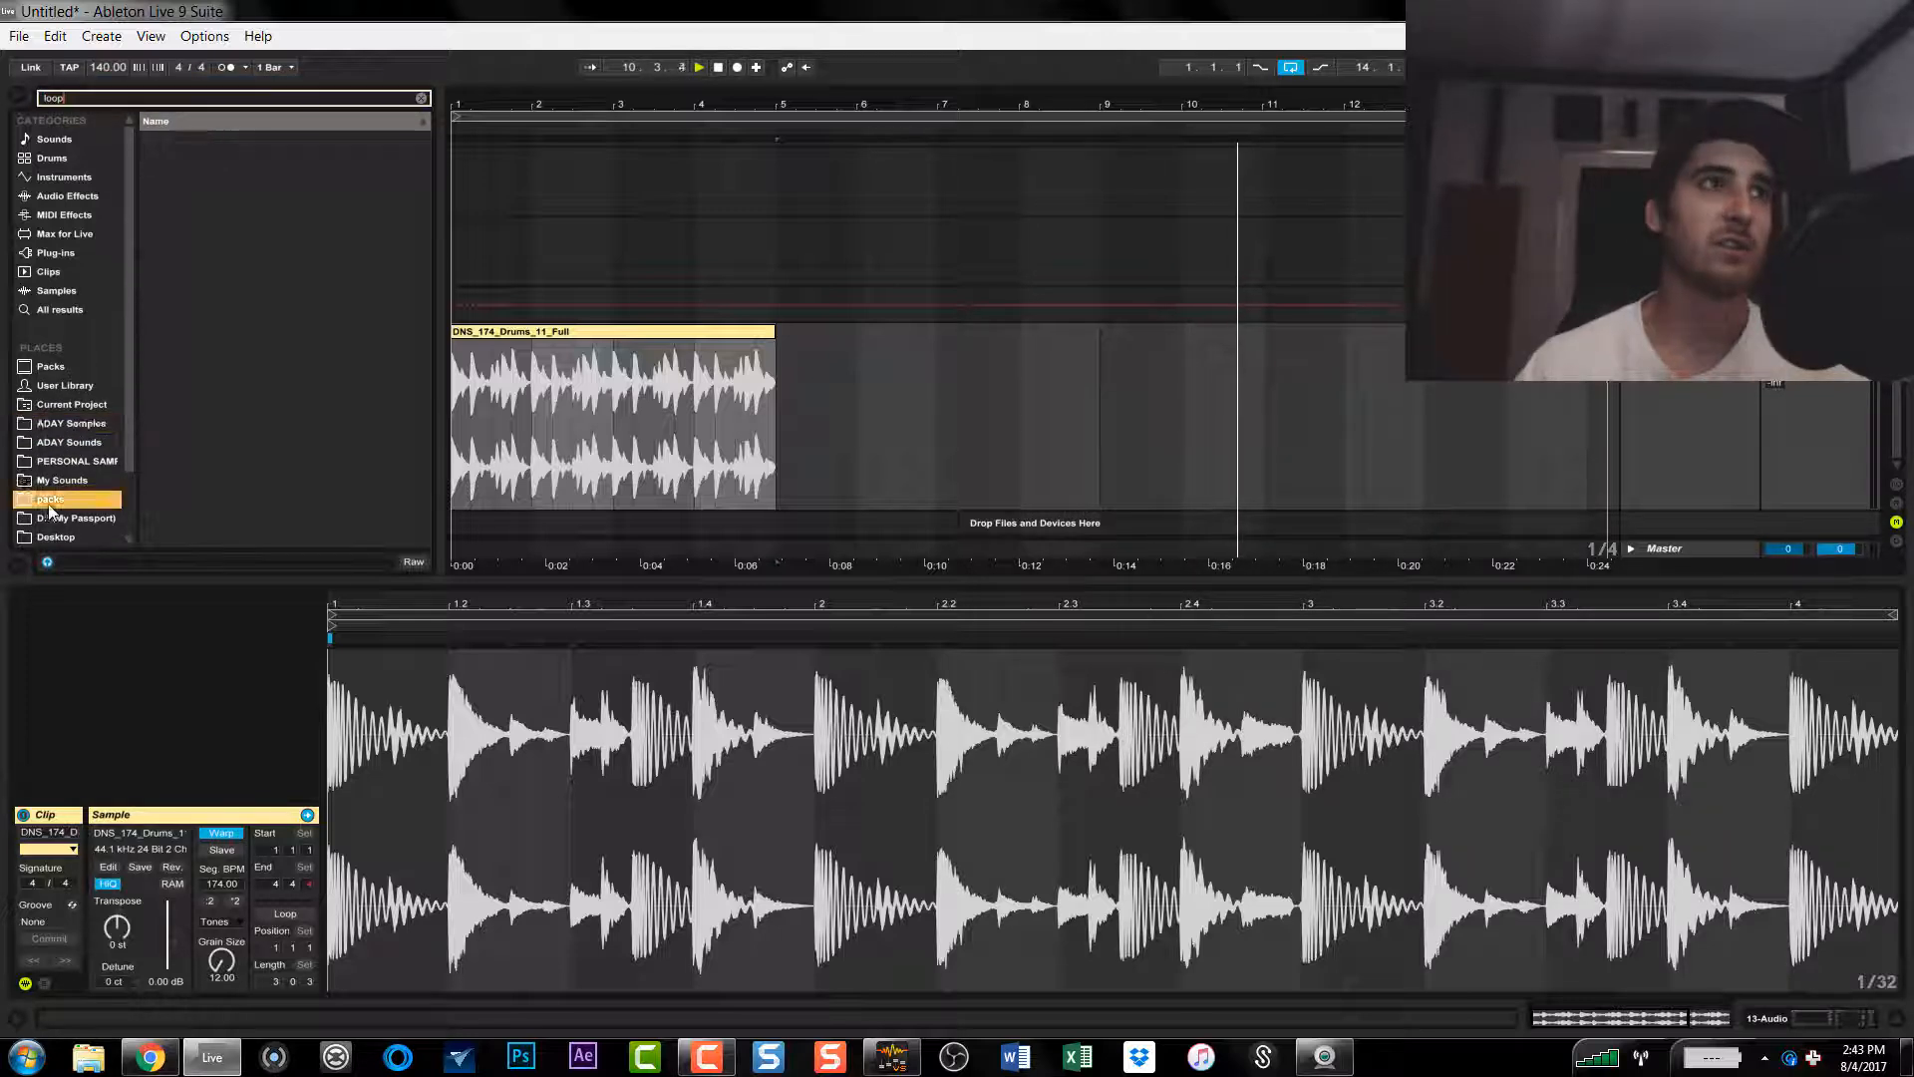
Step: Find DVFX_140_E_Snowcone_Lead in the Dream Vocals pack's Snowcone_E_140 folder and place it directly after the drum loop at bar 5
{"action": "left_click", "coordinate": [151, 158]}
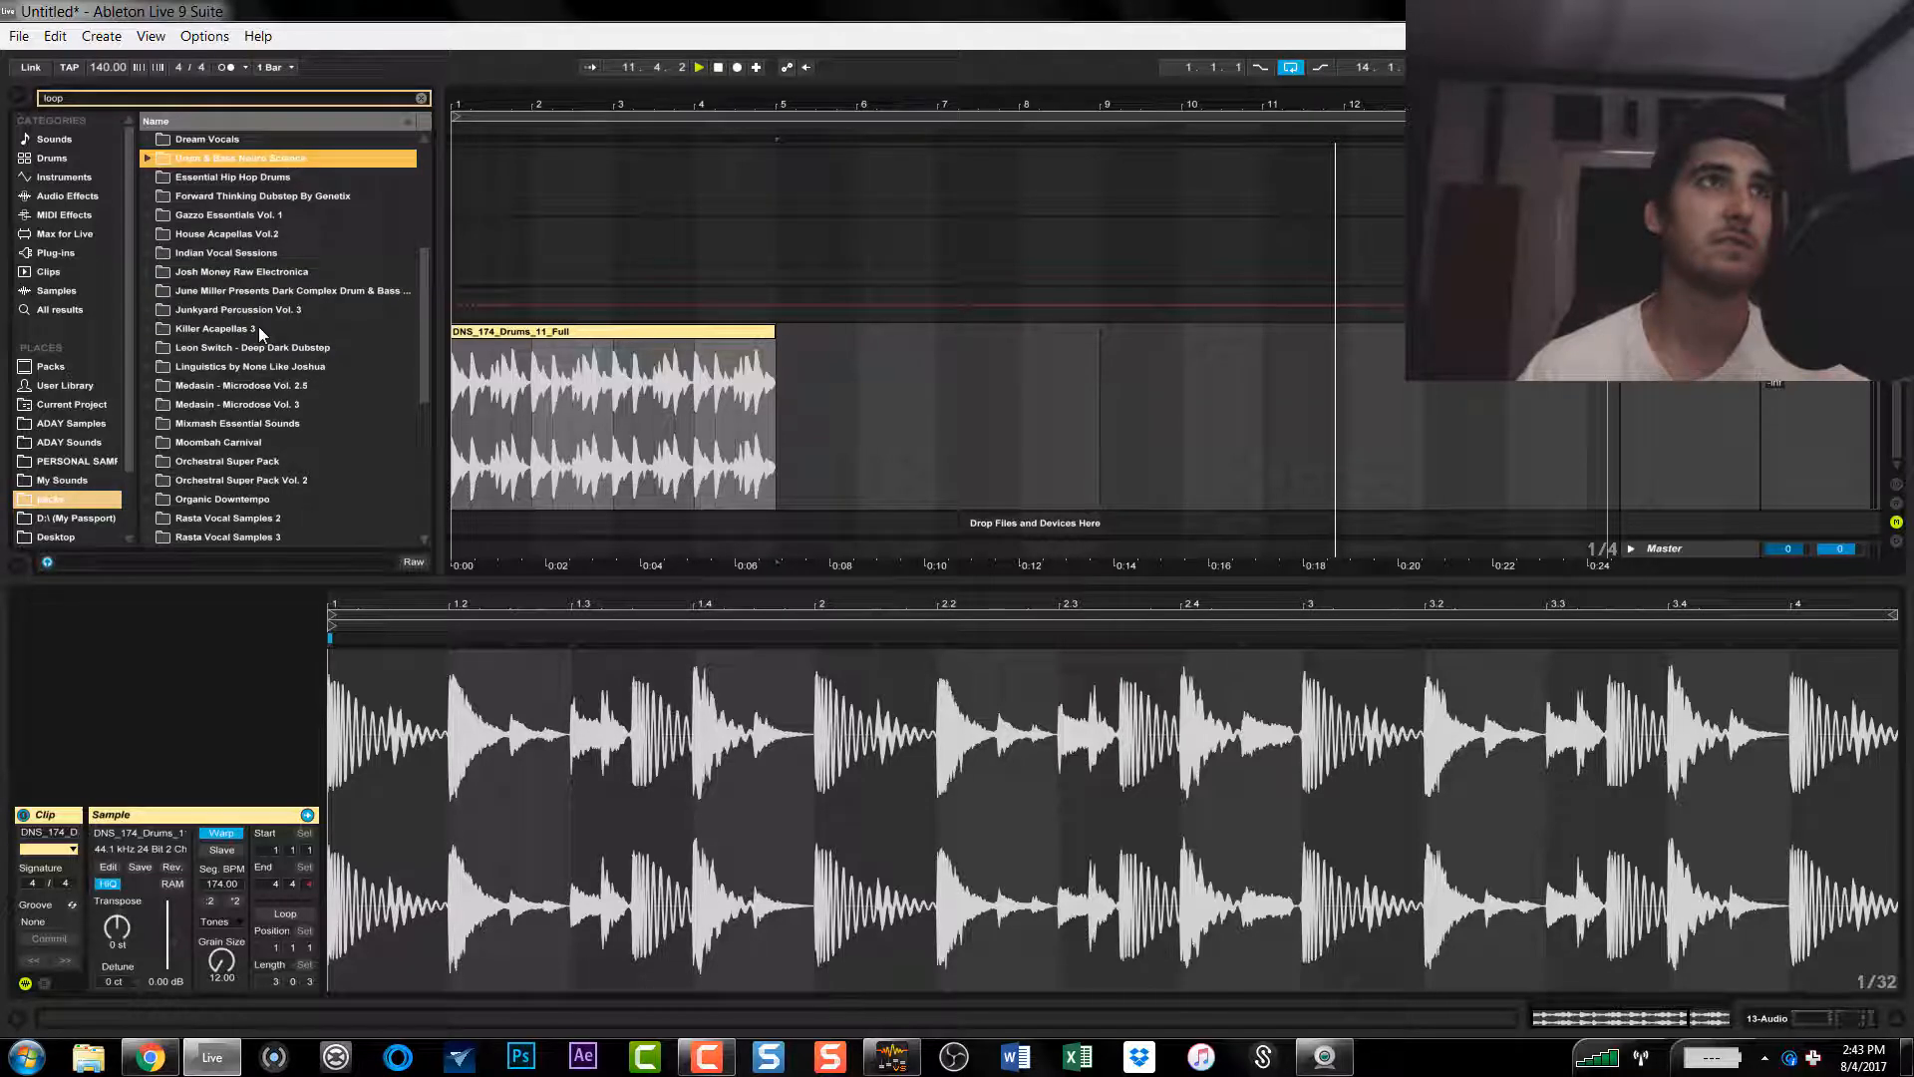
{"action": "left_click", "coordinate": [149, 139]}
{"action": "left_click", "coordinate": [161, 160]}
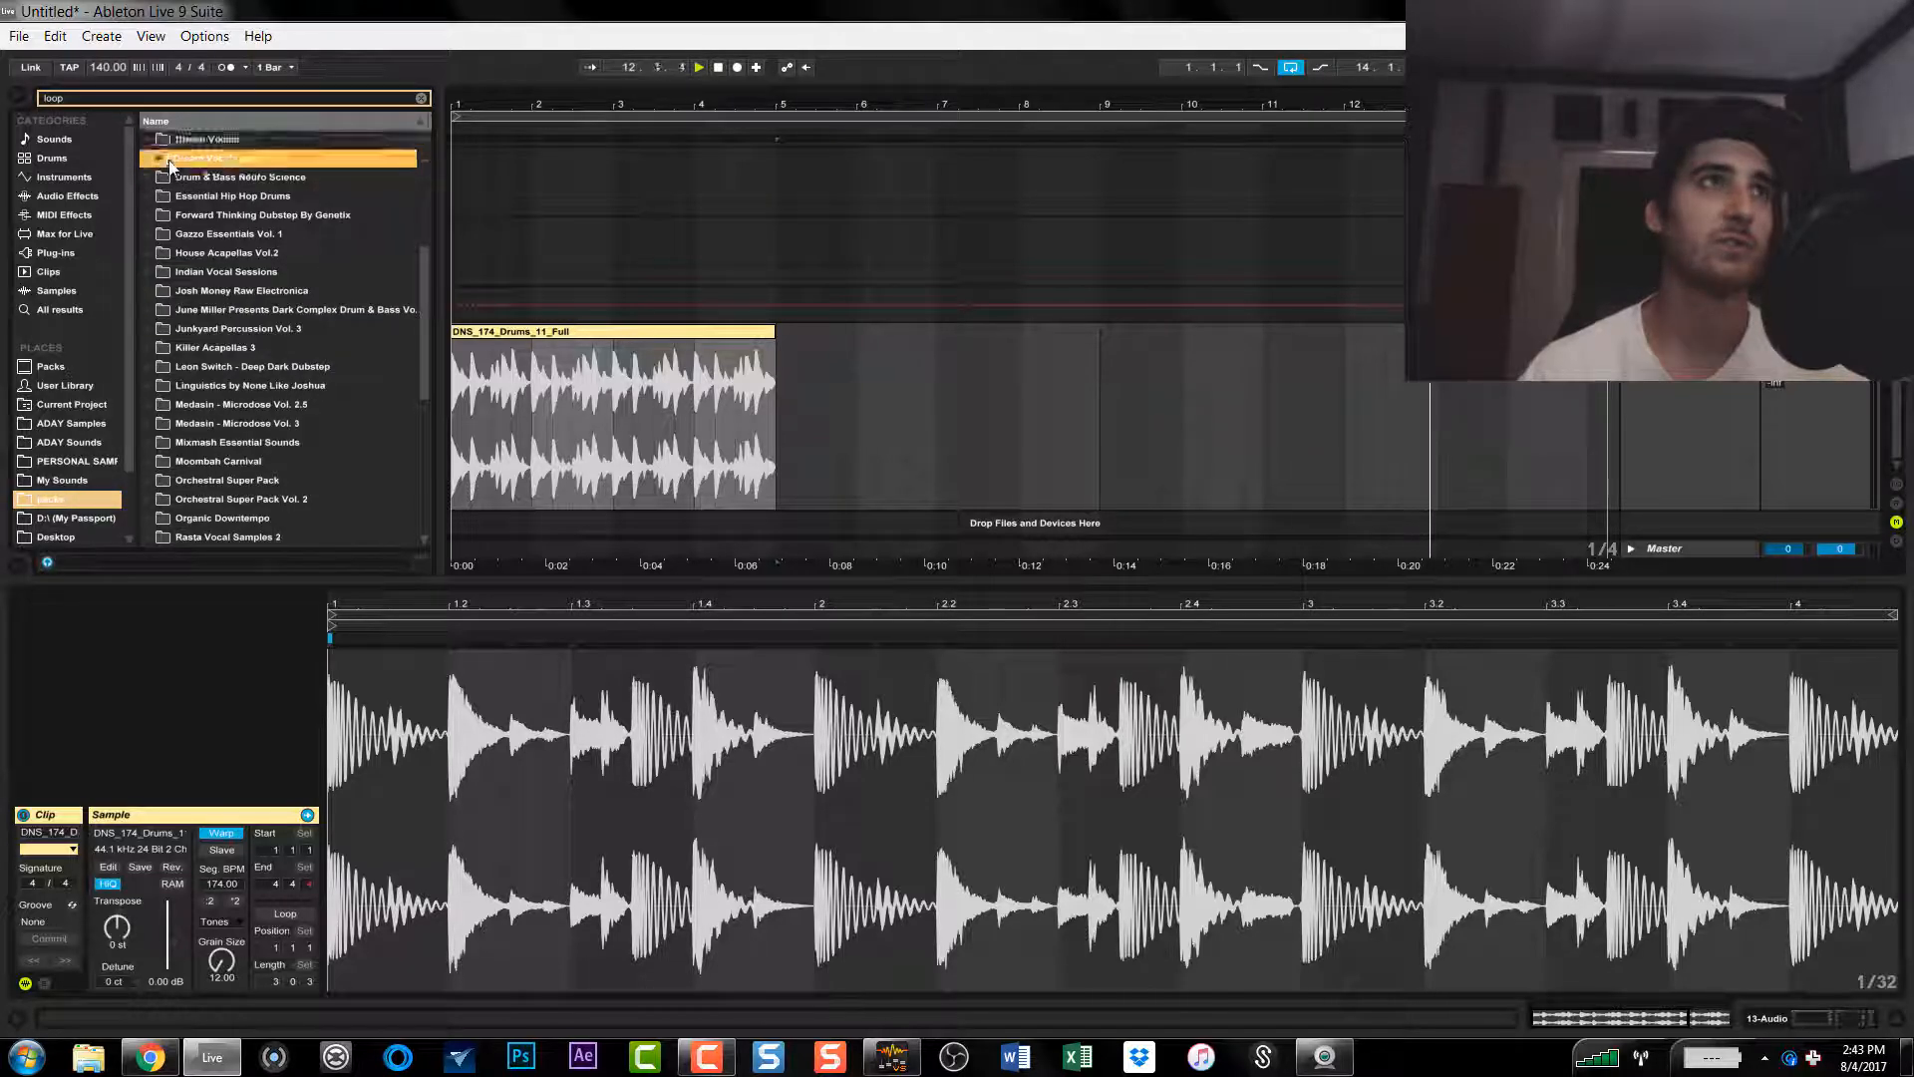
{"action": "left_click", "coordinate": [172, 178]}
{"action": "left_click", "coordinate": [213, 199]}
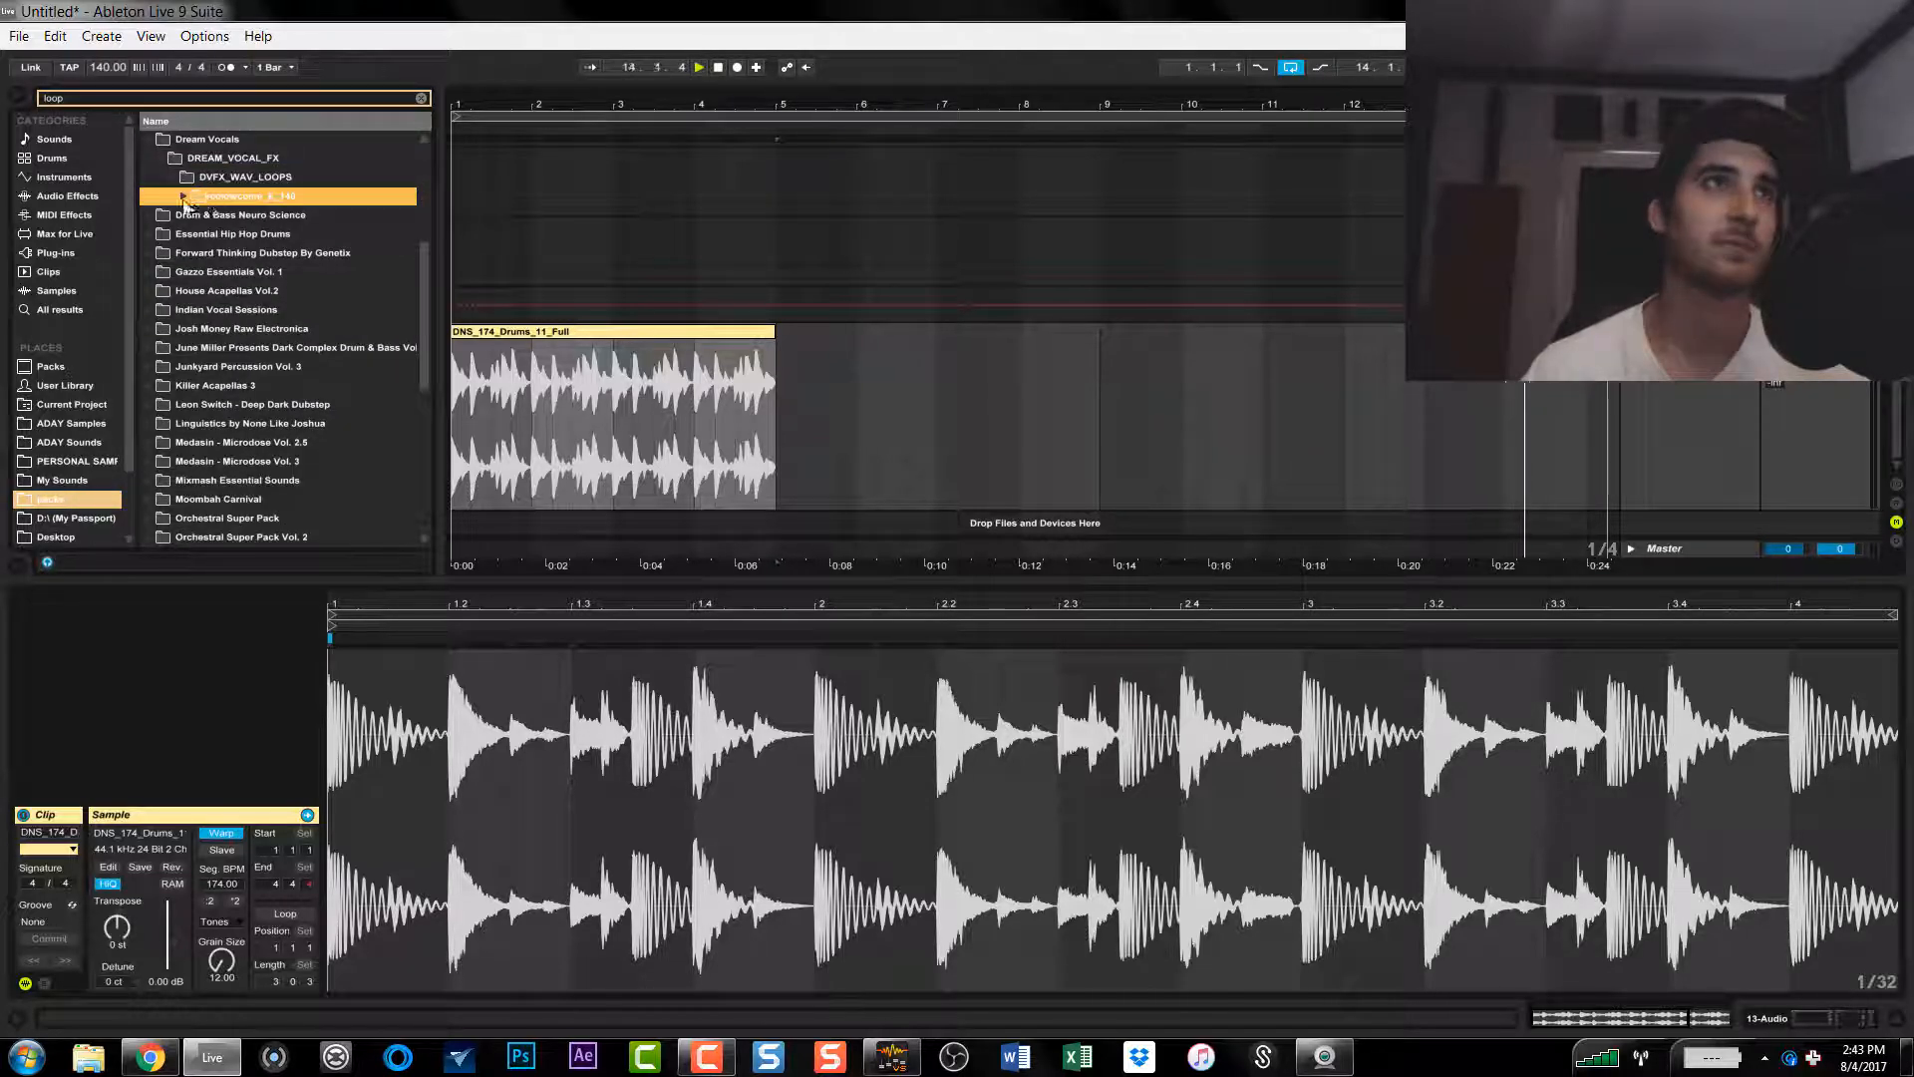
{"action": "left_click", "coordinate": [216, 216]}
{"action": "left_click_drag", "start_coordinate": [237, 222], "coordinate": [890, 339]}
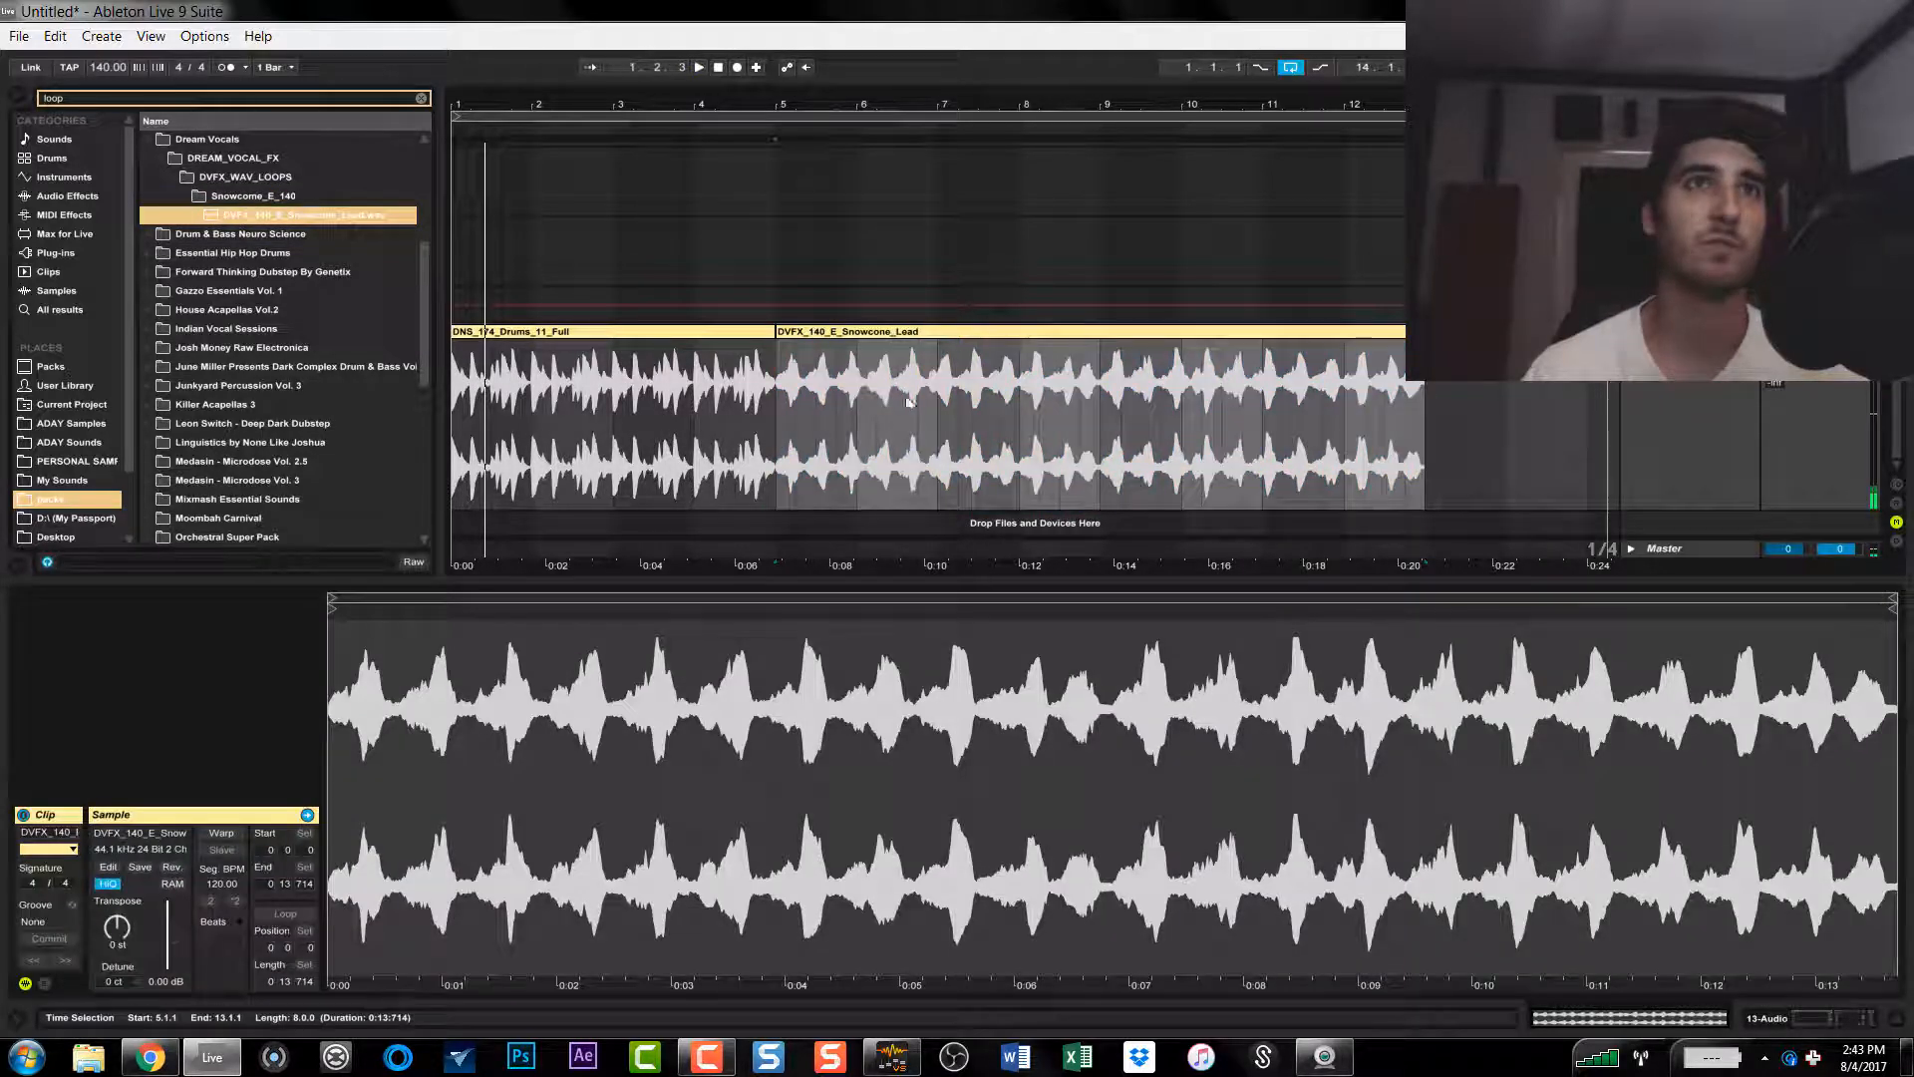
Step: Play the Snowcone vocal clip, turn on its warping and set the warp mode to Tones
{"action": "key", "text": "space"}
{"action": "left_click", "coordinate": [947, 331]}
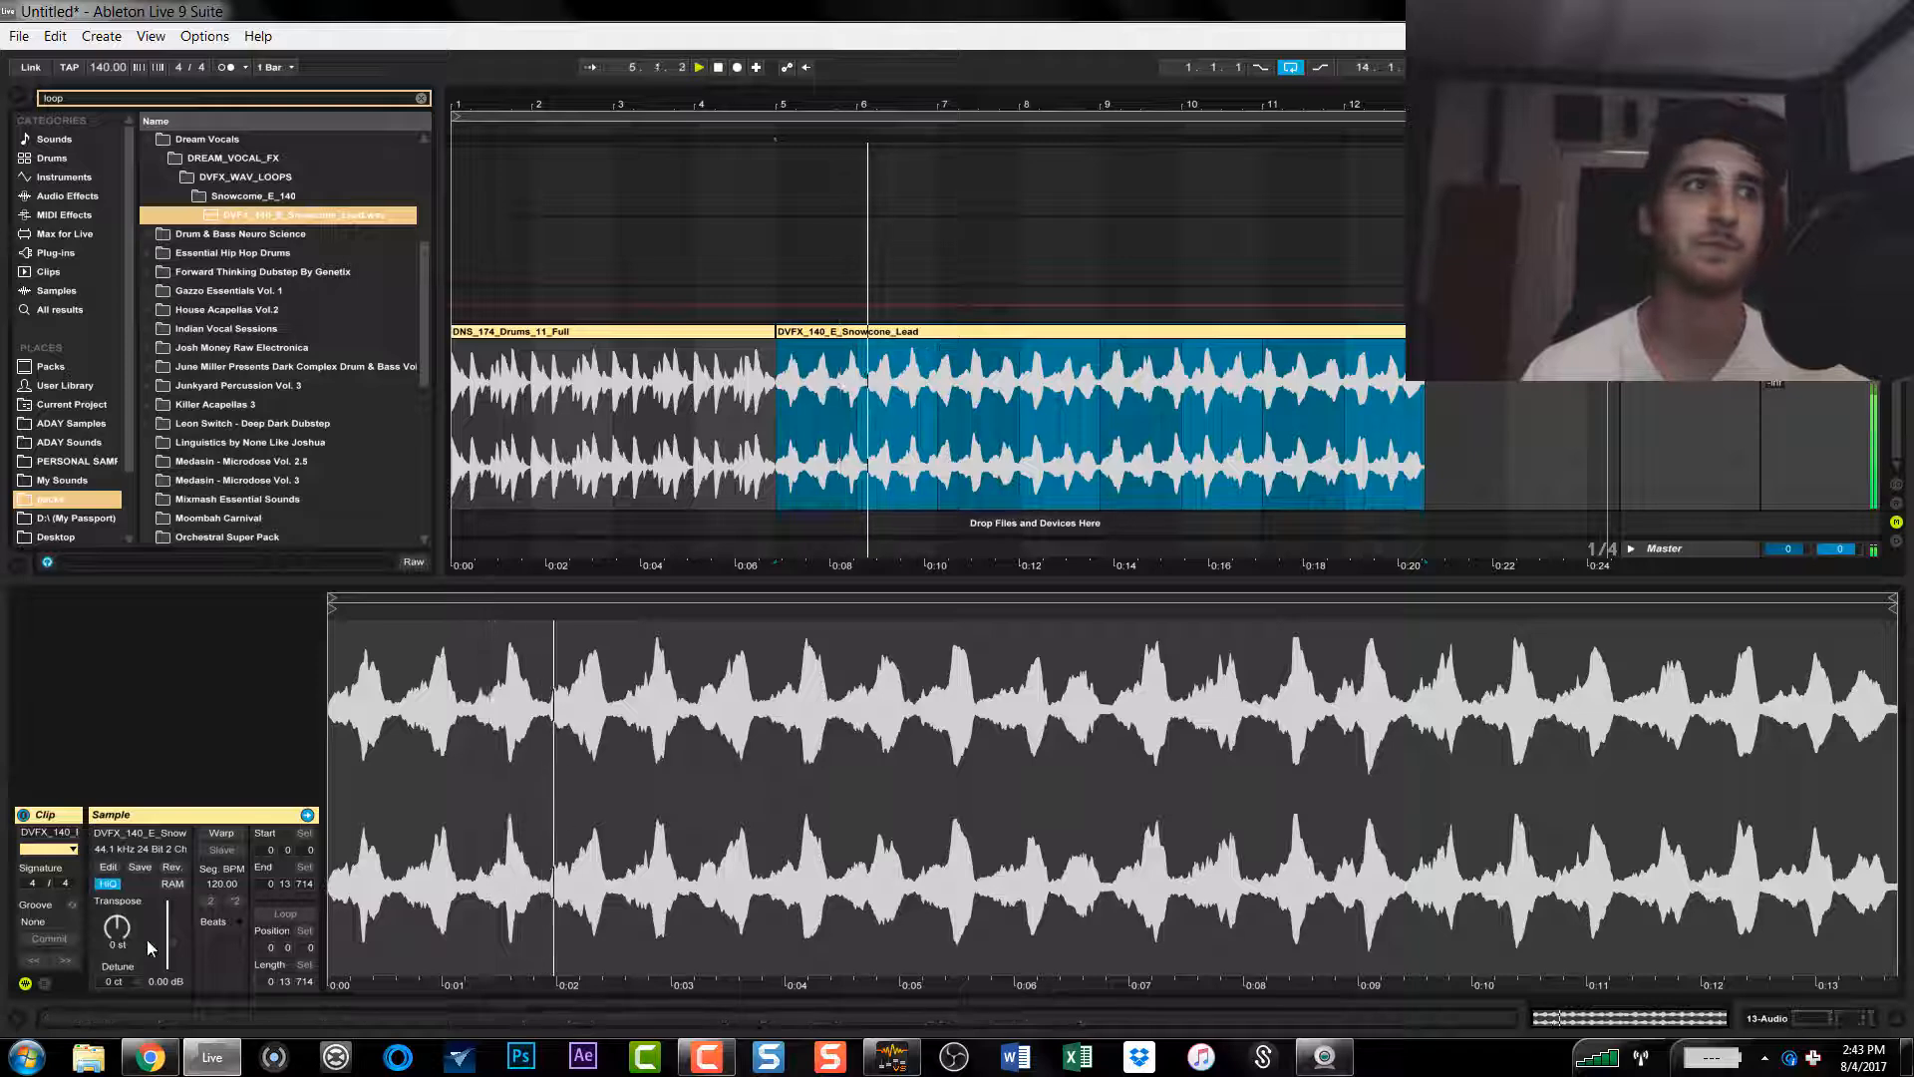
{"action": "left_click", "coordinate": [222, 834]}
{"action": "left_click", "coordinate": [221, 921]}
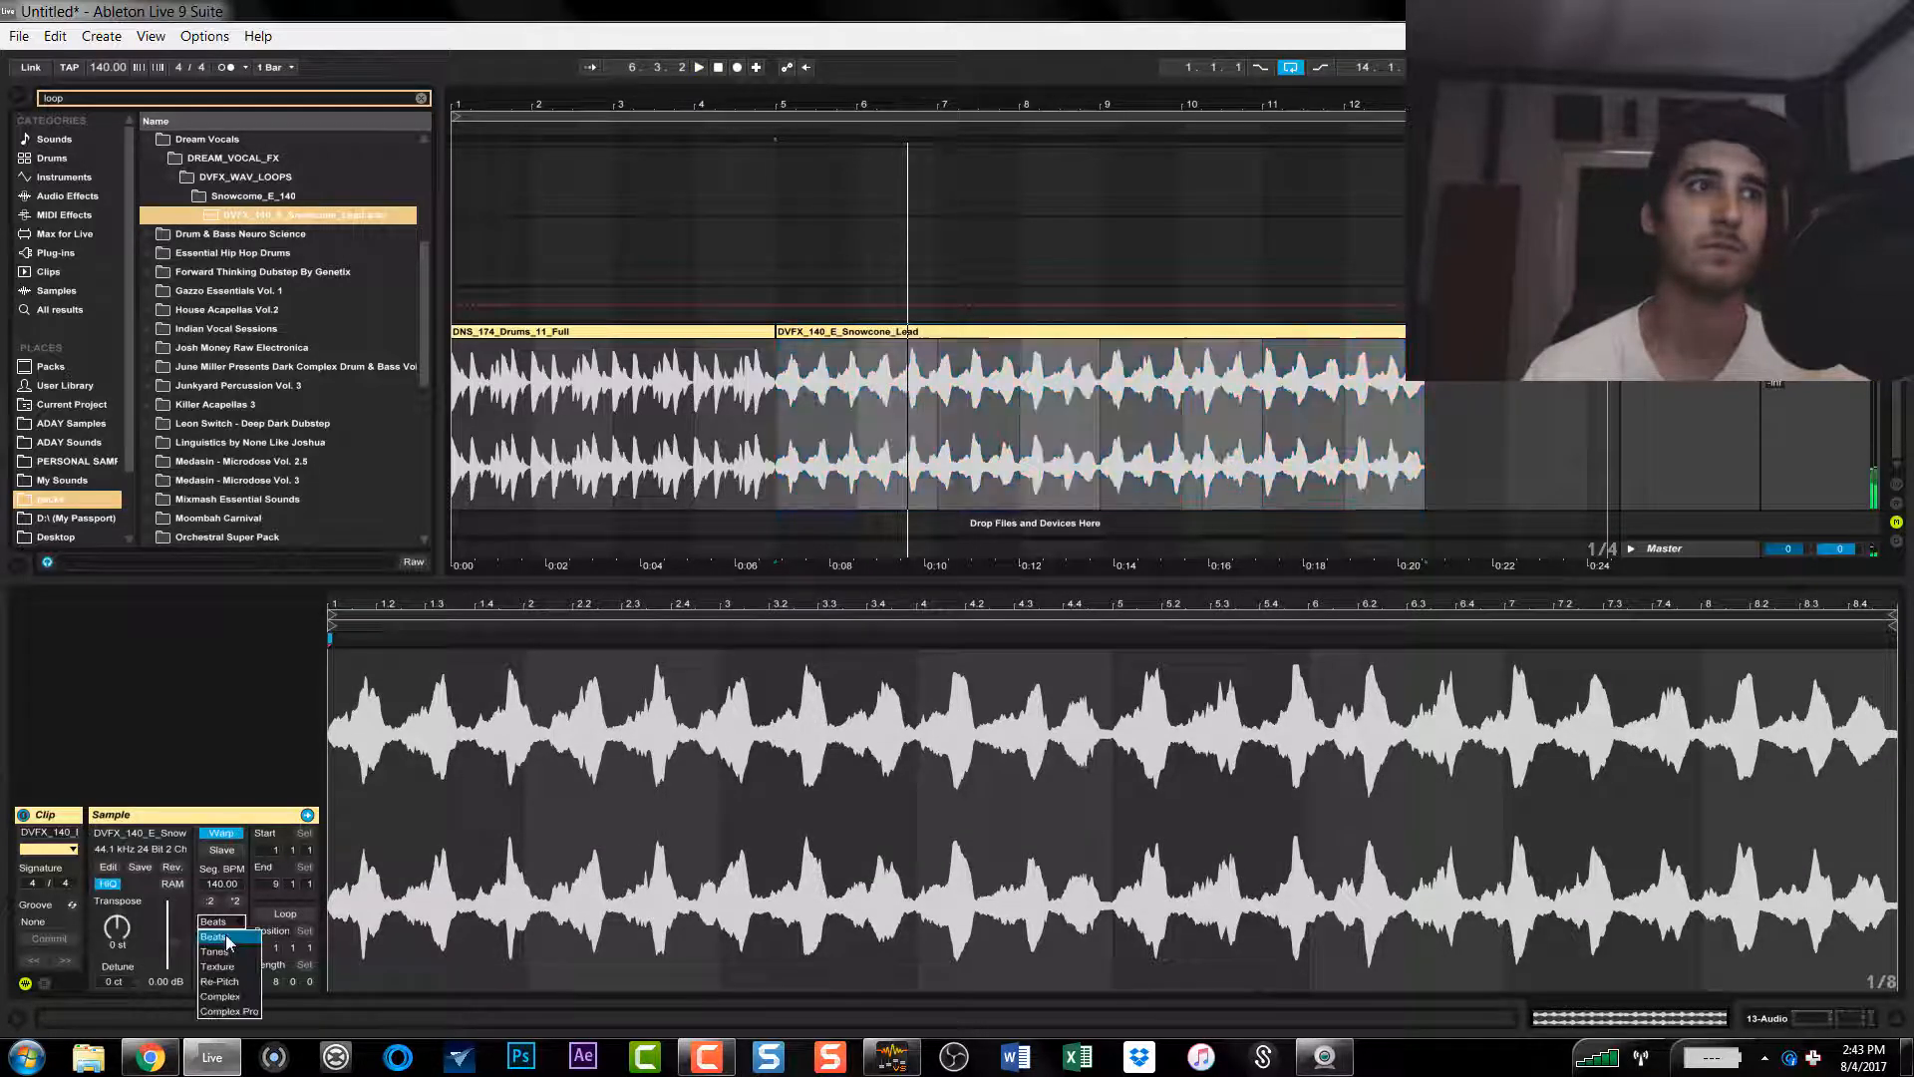
{"action": "left_click", "coordinate": [222, 939]}
Step: Raise the vocal clip's segment BPM to 226 and its grain size to 100
{"action": "left_click_drag", "start_coordinate": [220, 982], "coordinate": [218, 800]}
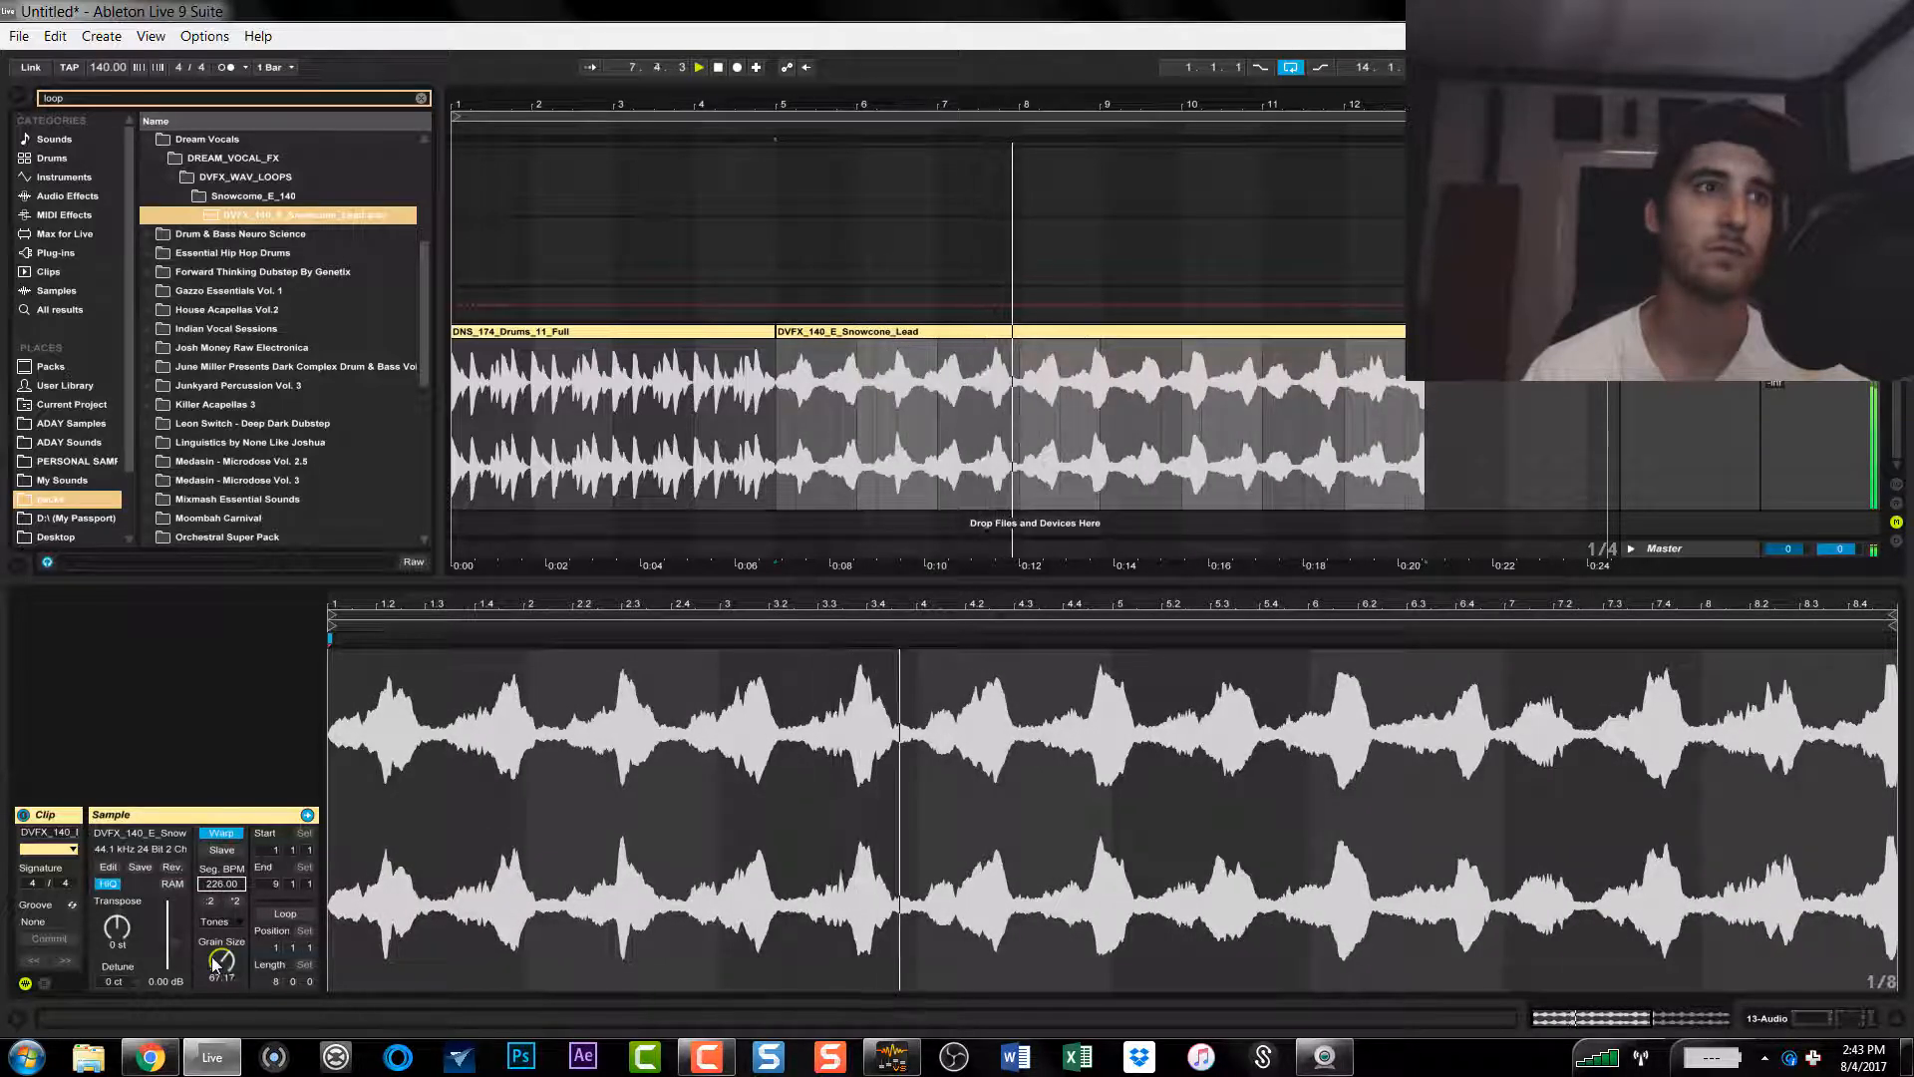
{"action": "left_click_drag", "start_coordinate": [221, 961], "coordinate": [222, 920]}
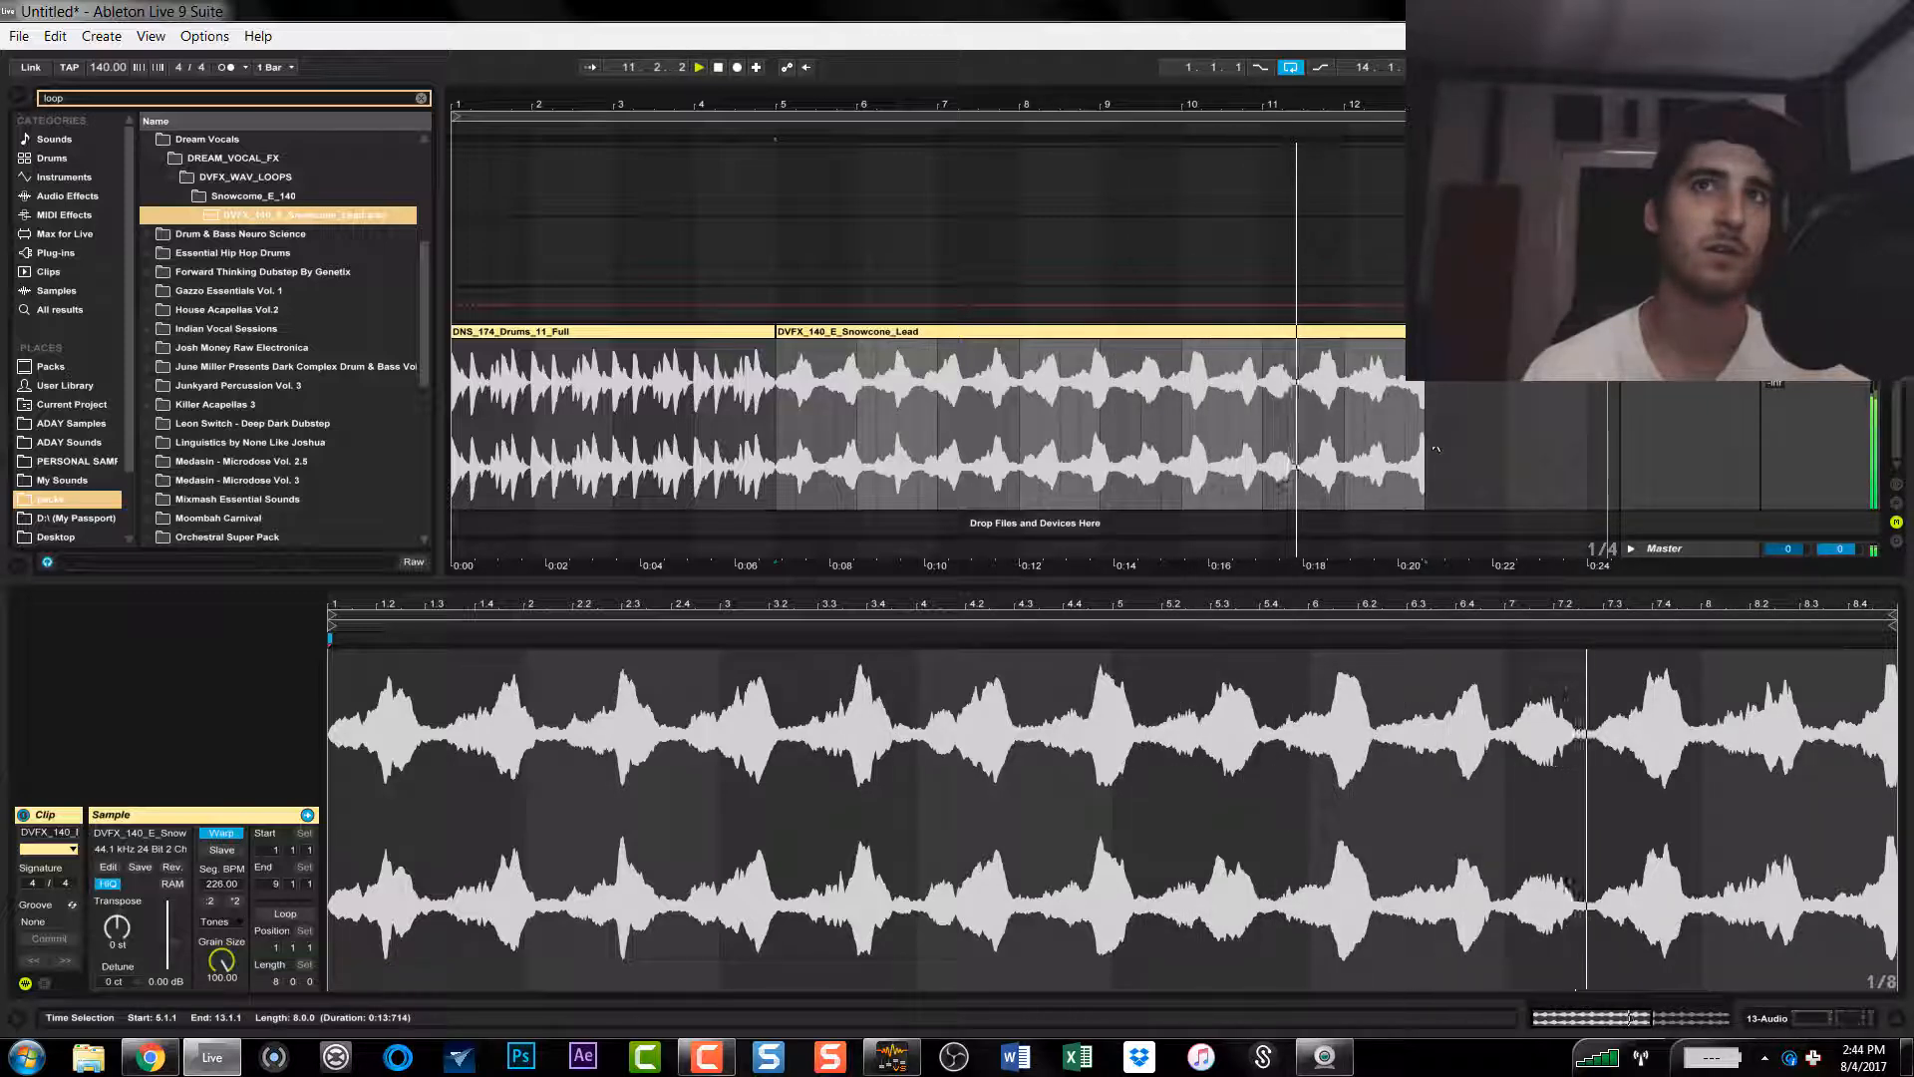
Step: Extend the vocal clip's end to 15.3.1 and stretch it further by raising its segment BPM to 490
{"action": "left_click_drag", "start_coordinate": [1423, 332], "coordinate": [1621, 332]}
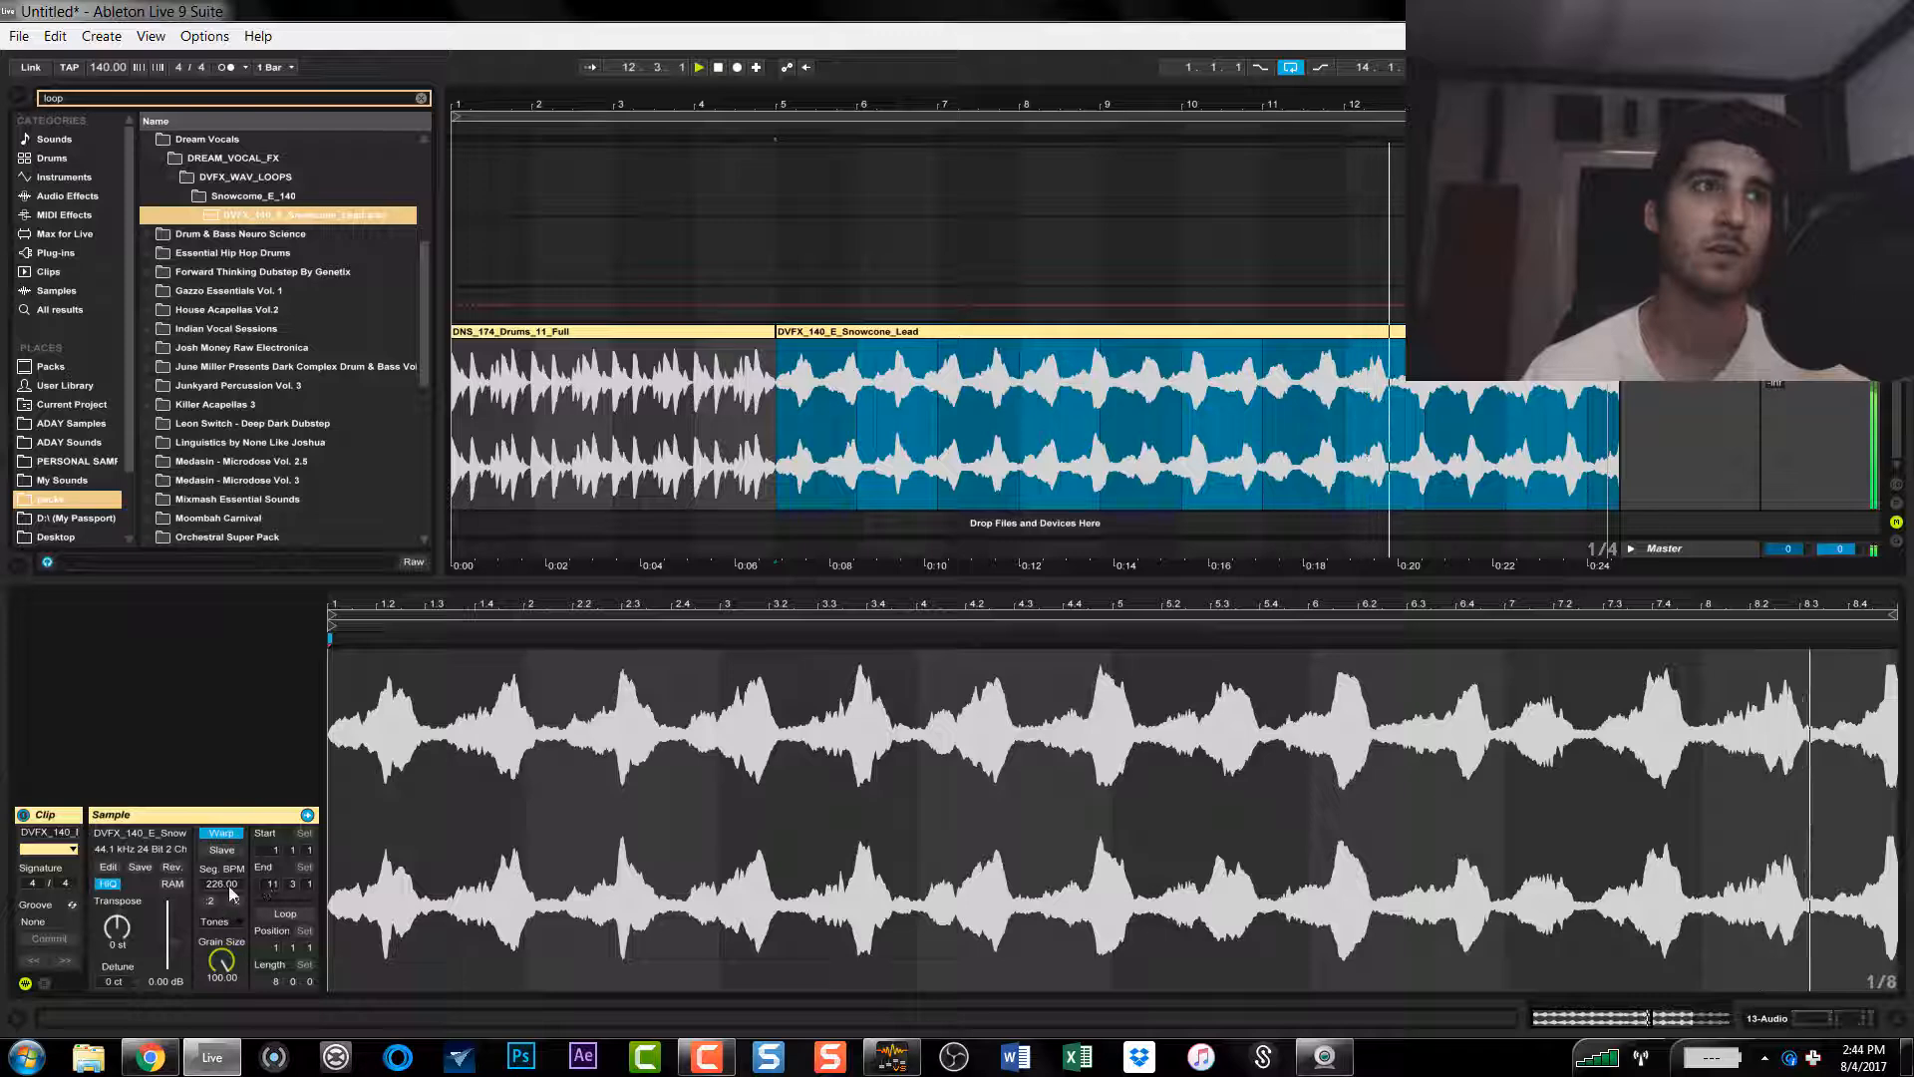
{"action": "left_click_drag", "start_coordinate": [230, 885], "coordinate": [221, 661]}
Step: Delete the section of the stretched vocal clip from bar 6 to 10.2.1
{"action": "left_click", "coordinate": [844, 463]}
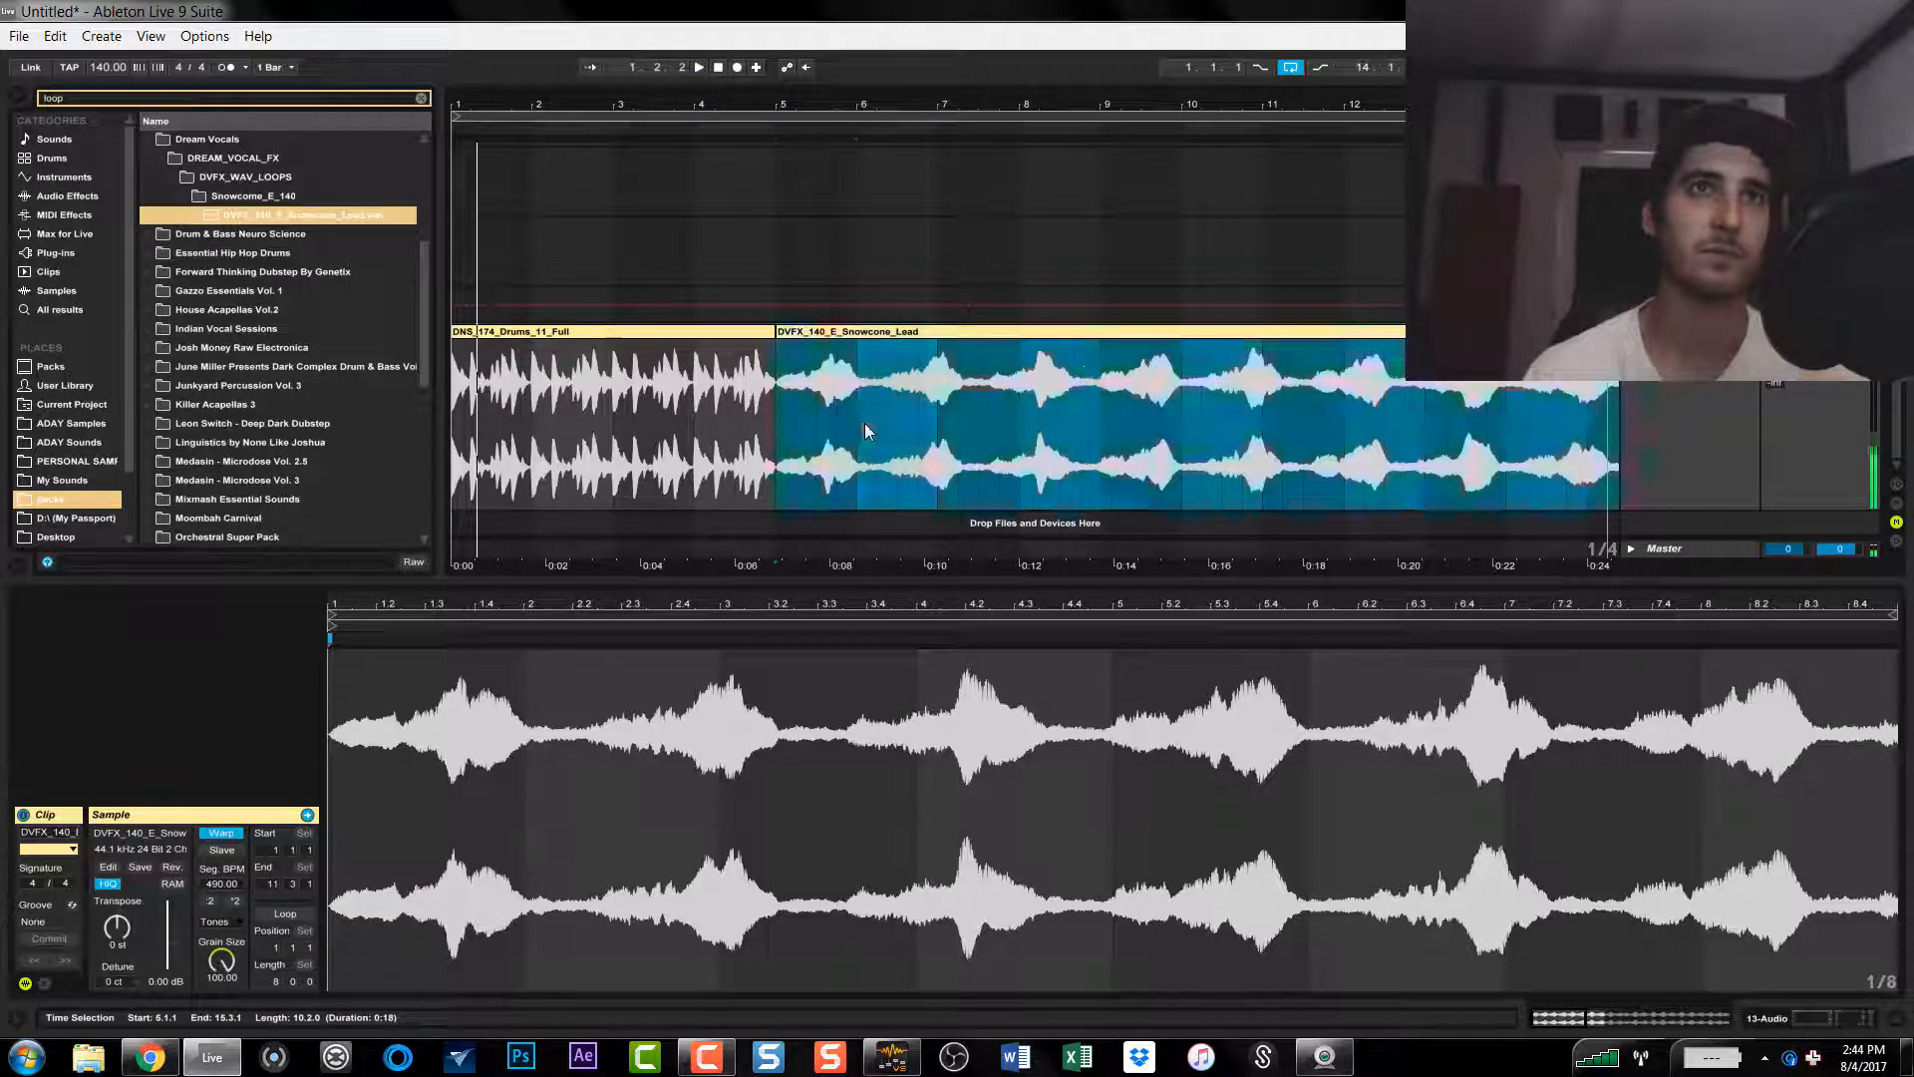
{"action": "left_click_drag", "start_coordinate": [864, 423], "coordinate": [1201, 399]}
{"action": "key", "text": "Delete"}
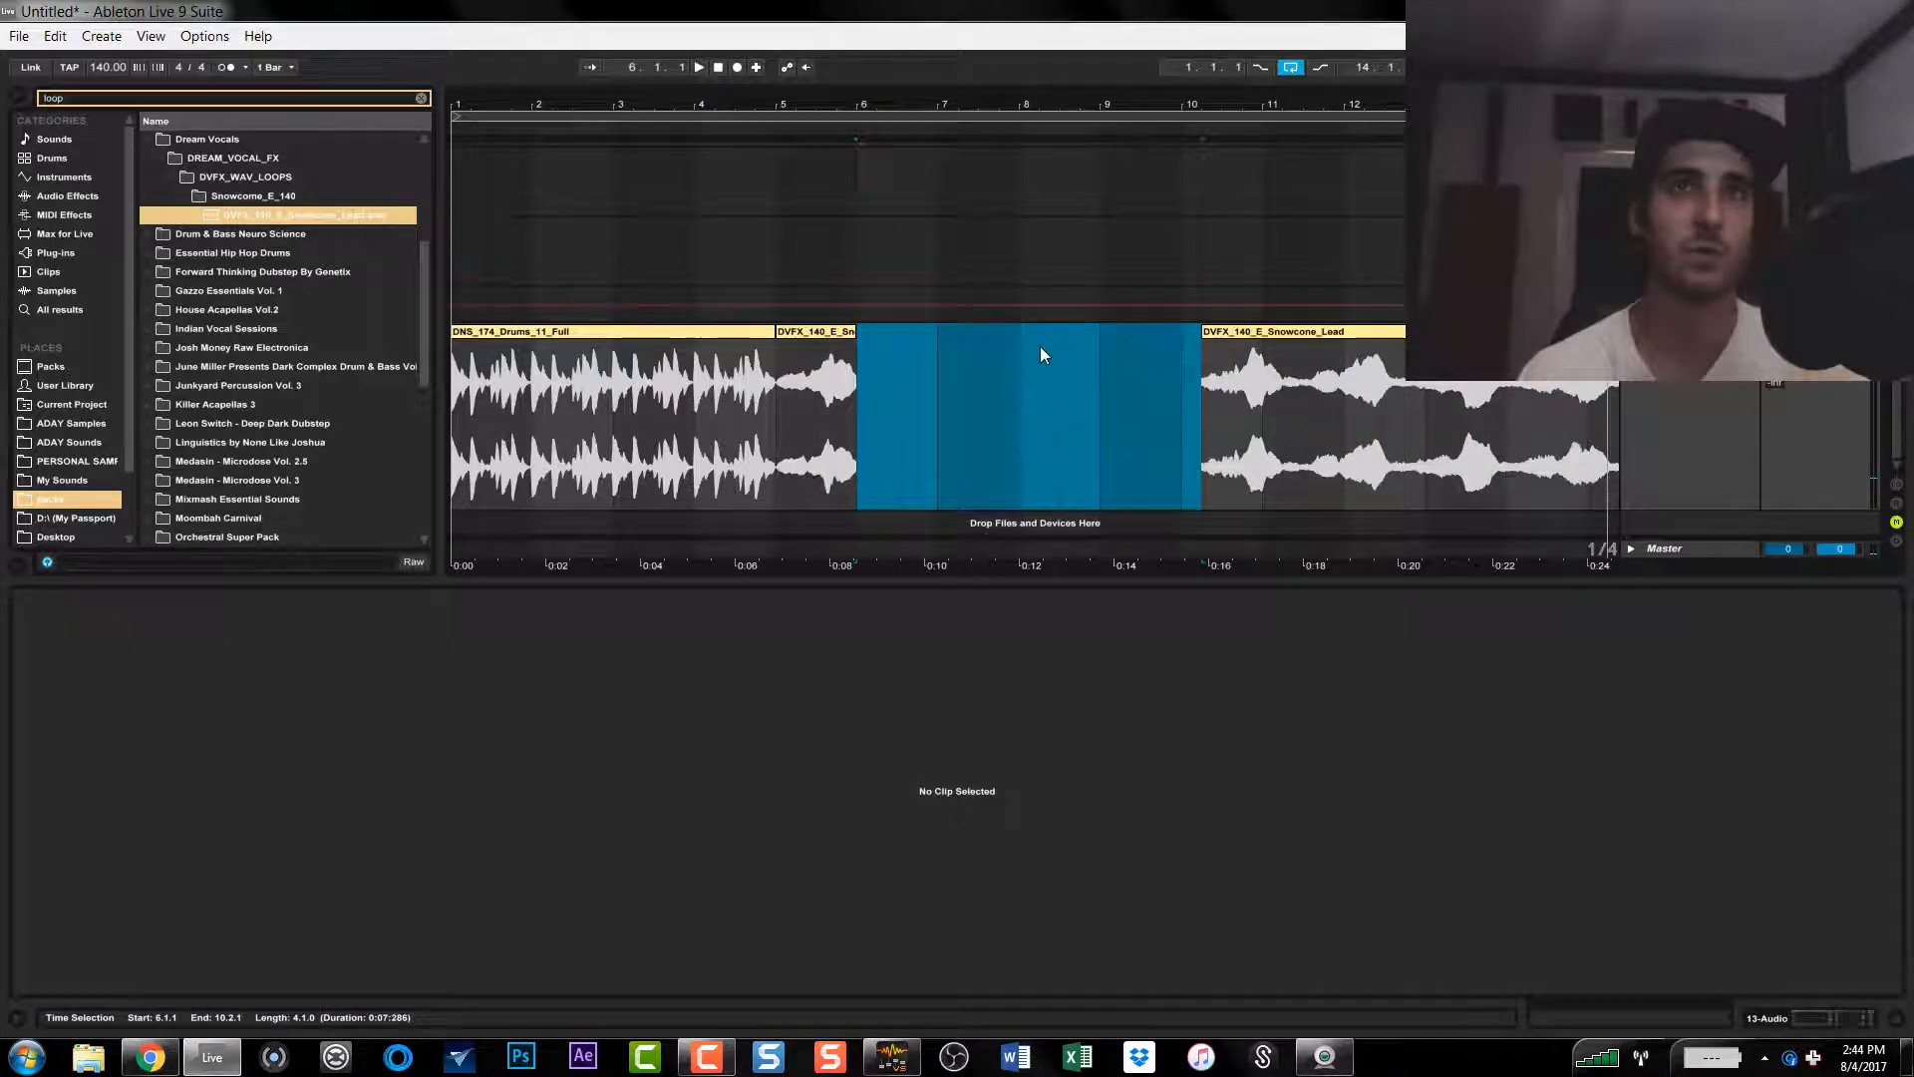
Step: Delete the leftover vocal clip starting at 10.2.1 and play the remaining one-bar vocal clip at bar 5
{"action": "left_click", "coordinate": [1290, 332]}
{"action": "key", "text": "Delete"}
{"action": "left_click", "coordinate": [823, 340]}
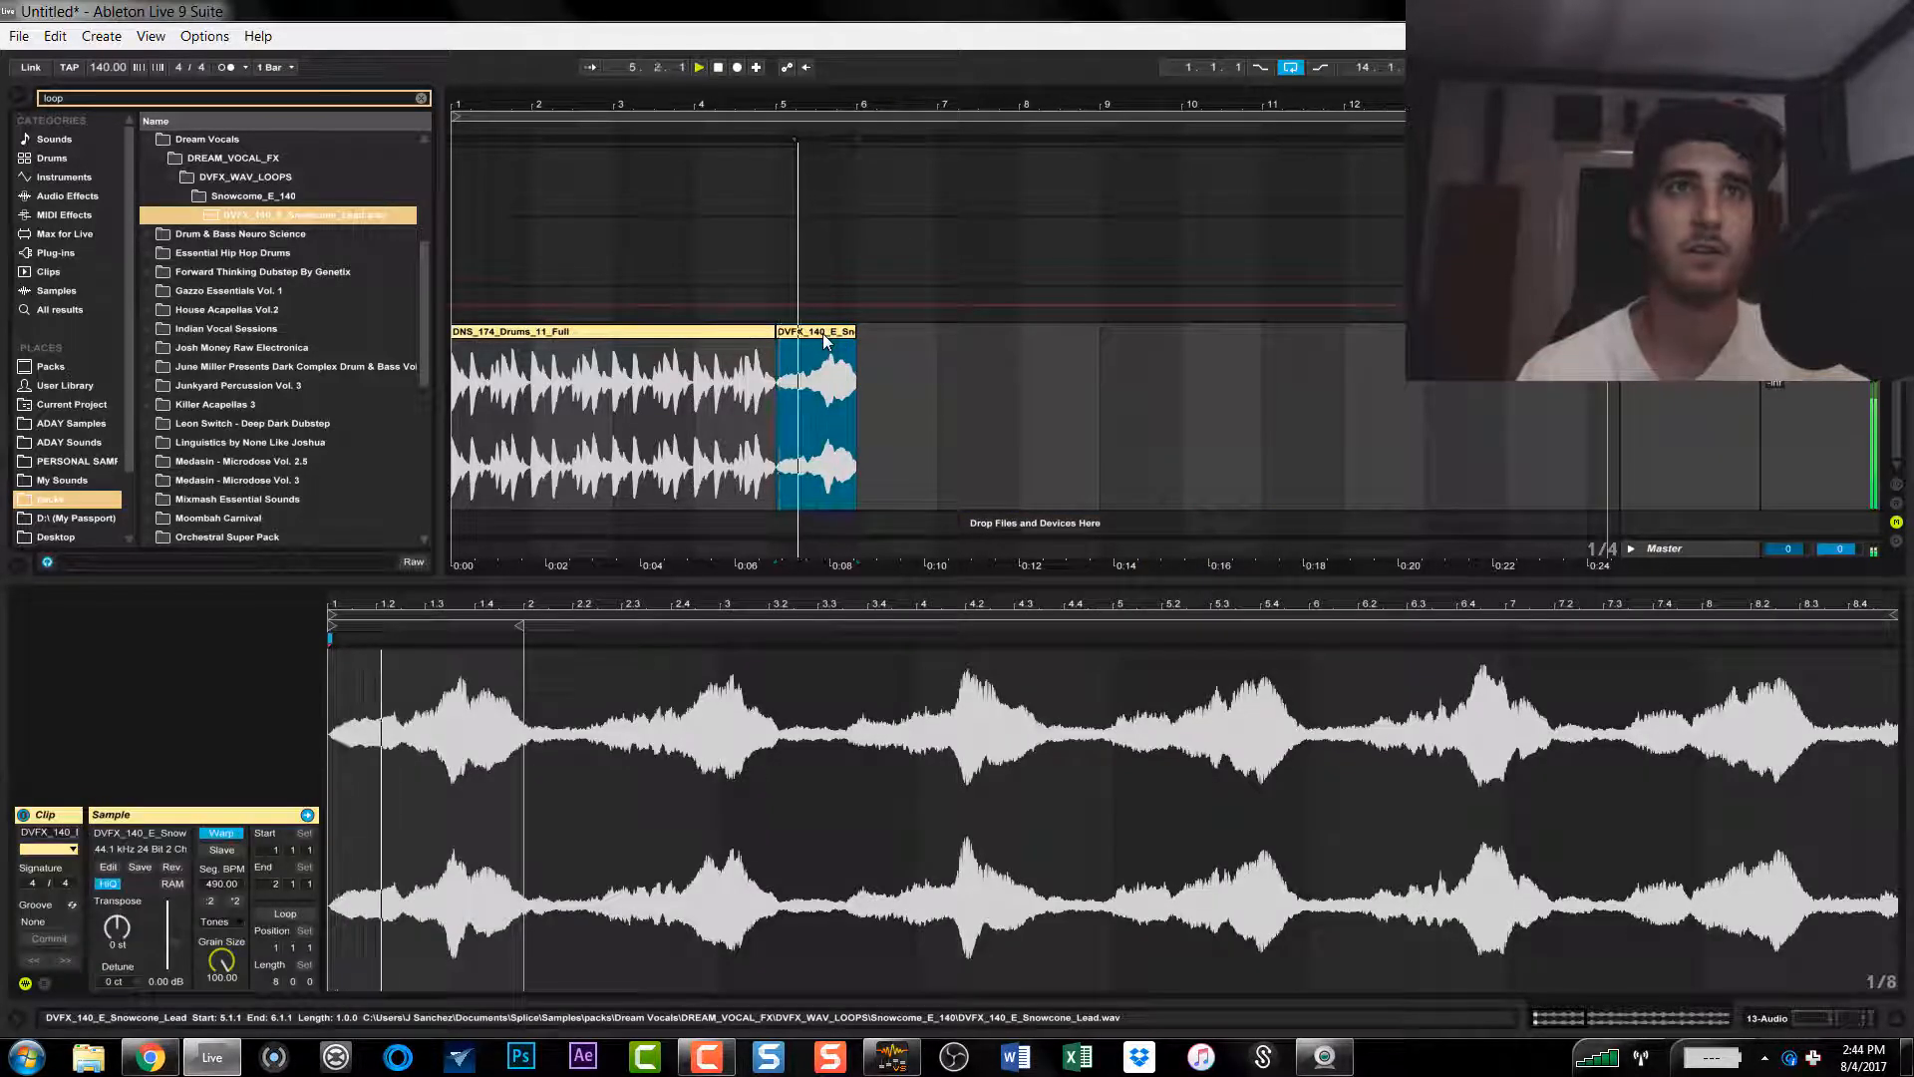
Step: Compare the vocal clip's Tones warping at grain sizes 12 and 100
{"action": "left_click_drag", "start_coordinate": [242, 959], "coordinate": [242, 1037]}
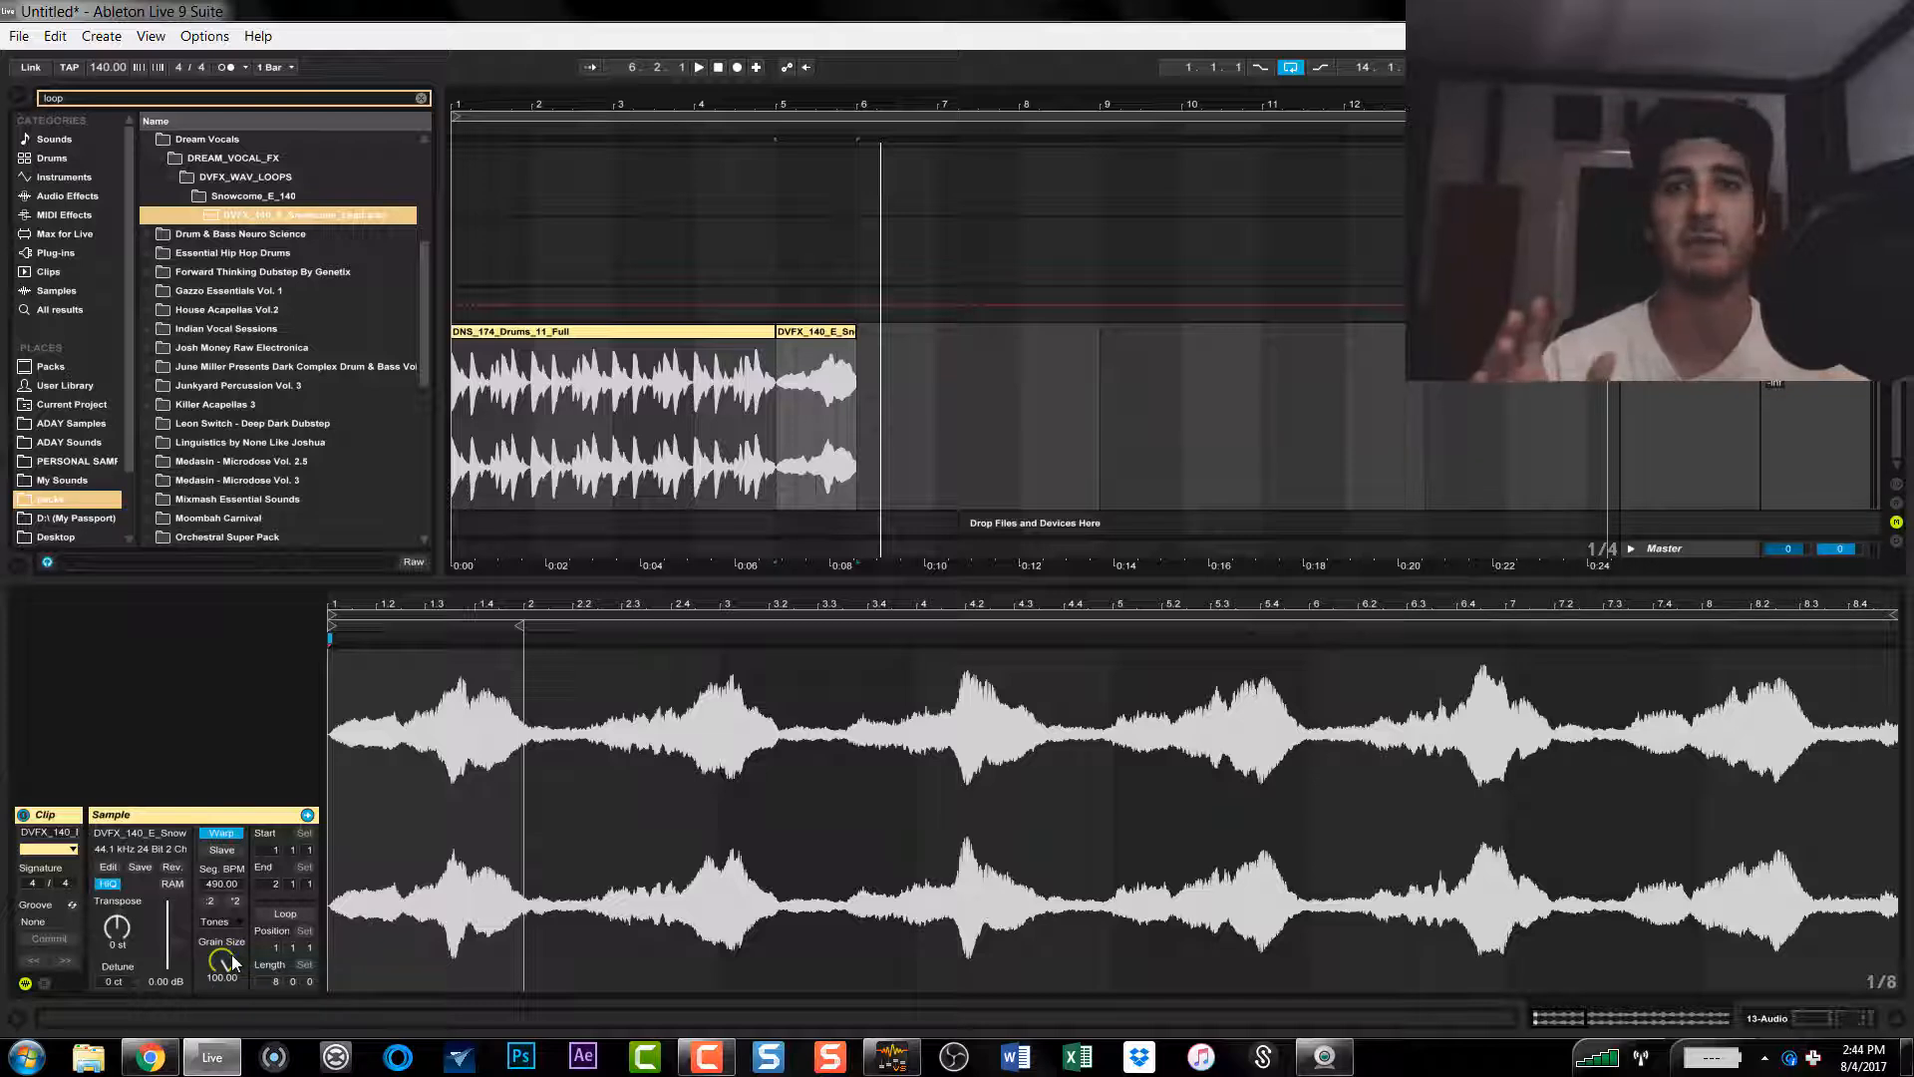
{"action": "left_click_drag", "start_coordinate": [232, 962], "coordinate": [232, 1036]}
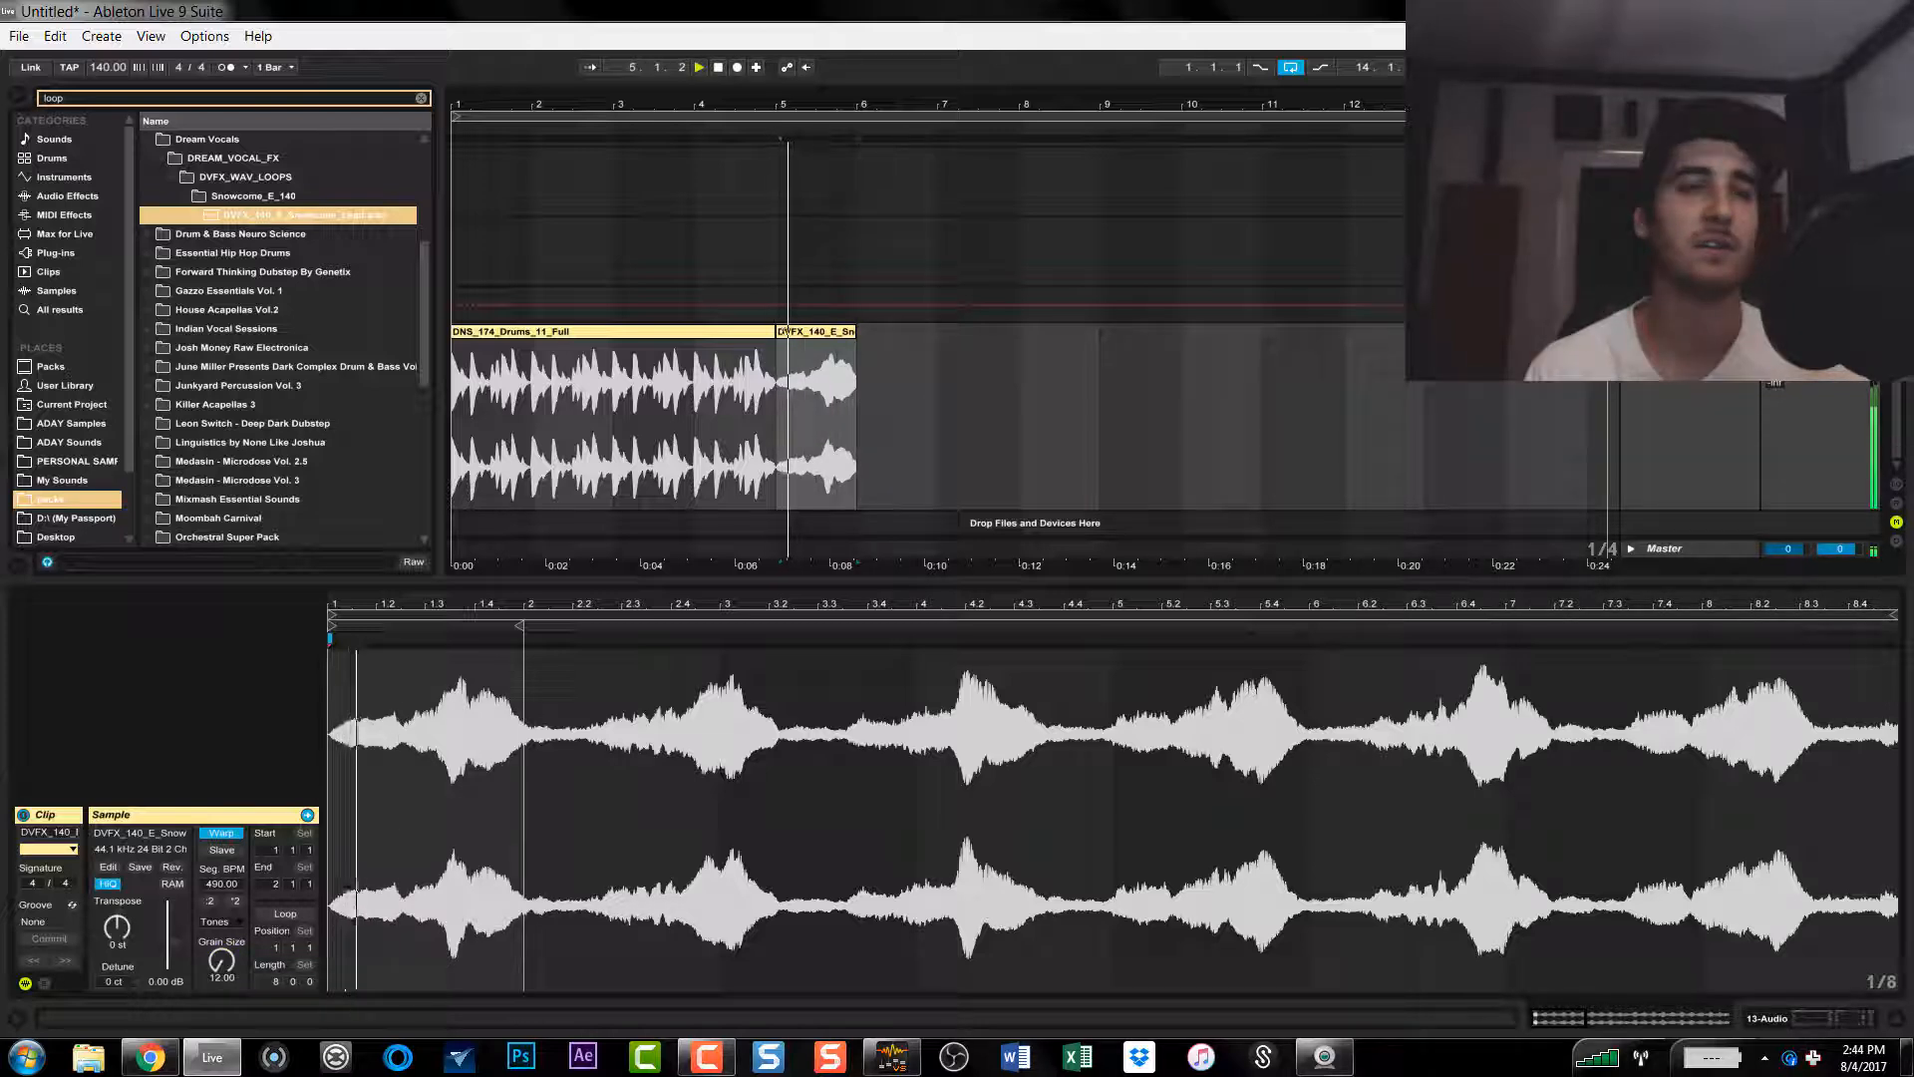
{"action": "left_click_drag", "start_coordinate": [232, 962], "coordinate": [232, 870]}
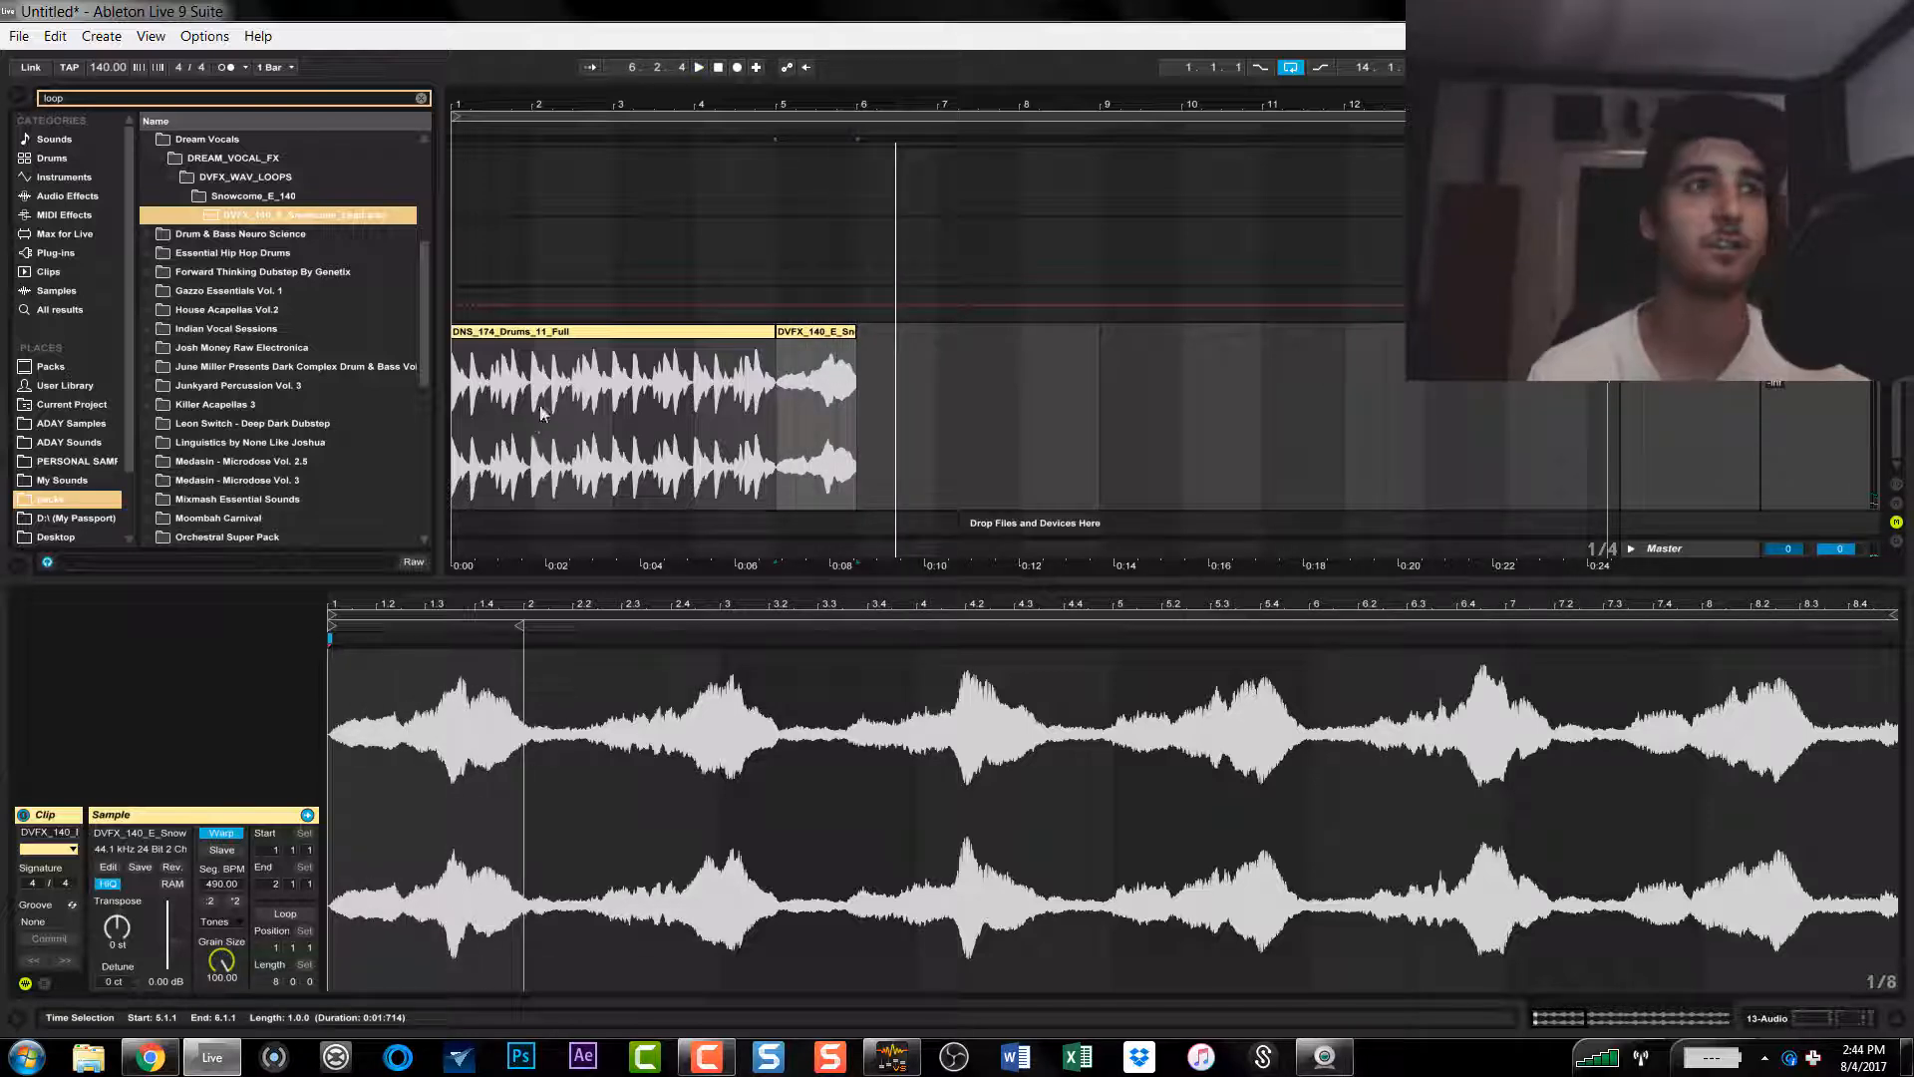
Step: Switch the vocal clip's warp mode to Texture, raise its grain size and play it
{"action": "left_click", "coordinate": [225, 922]}
{"action": "left_click", "coordinate": [230, 967]}
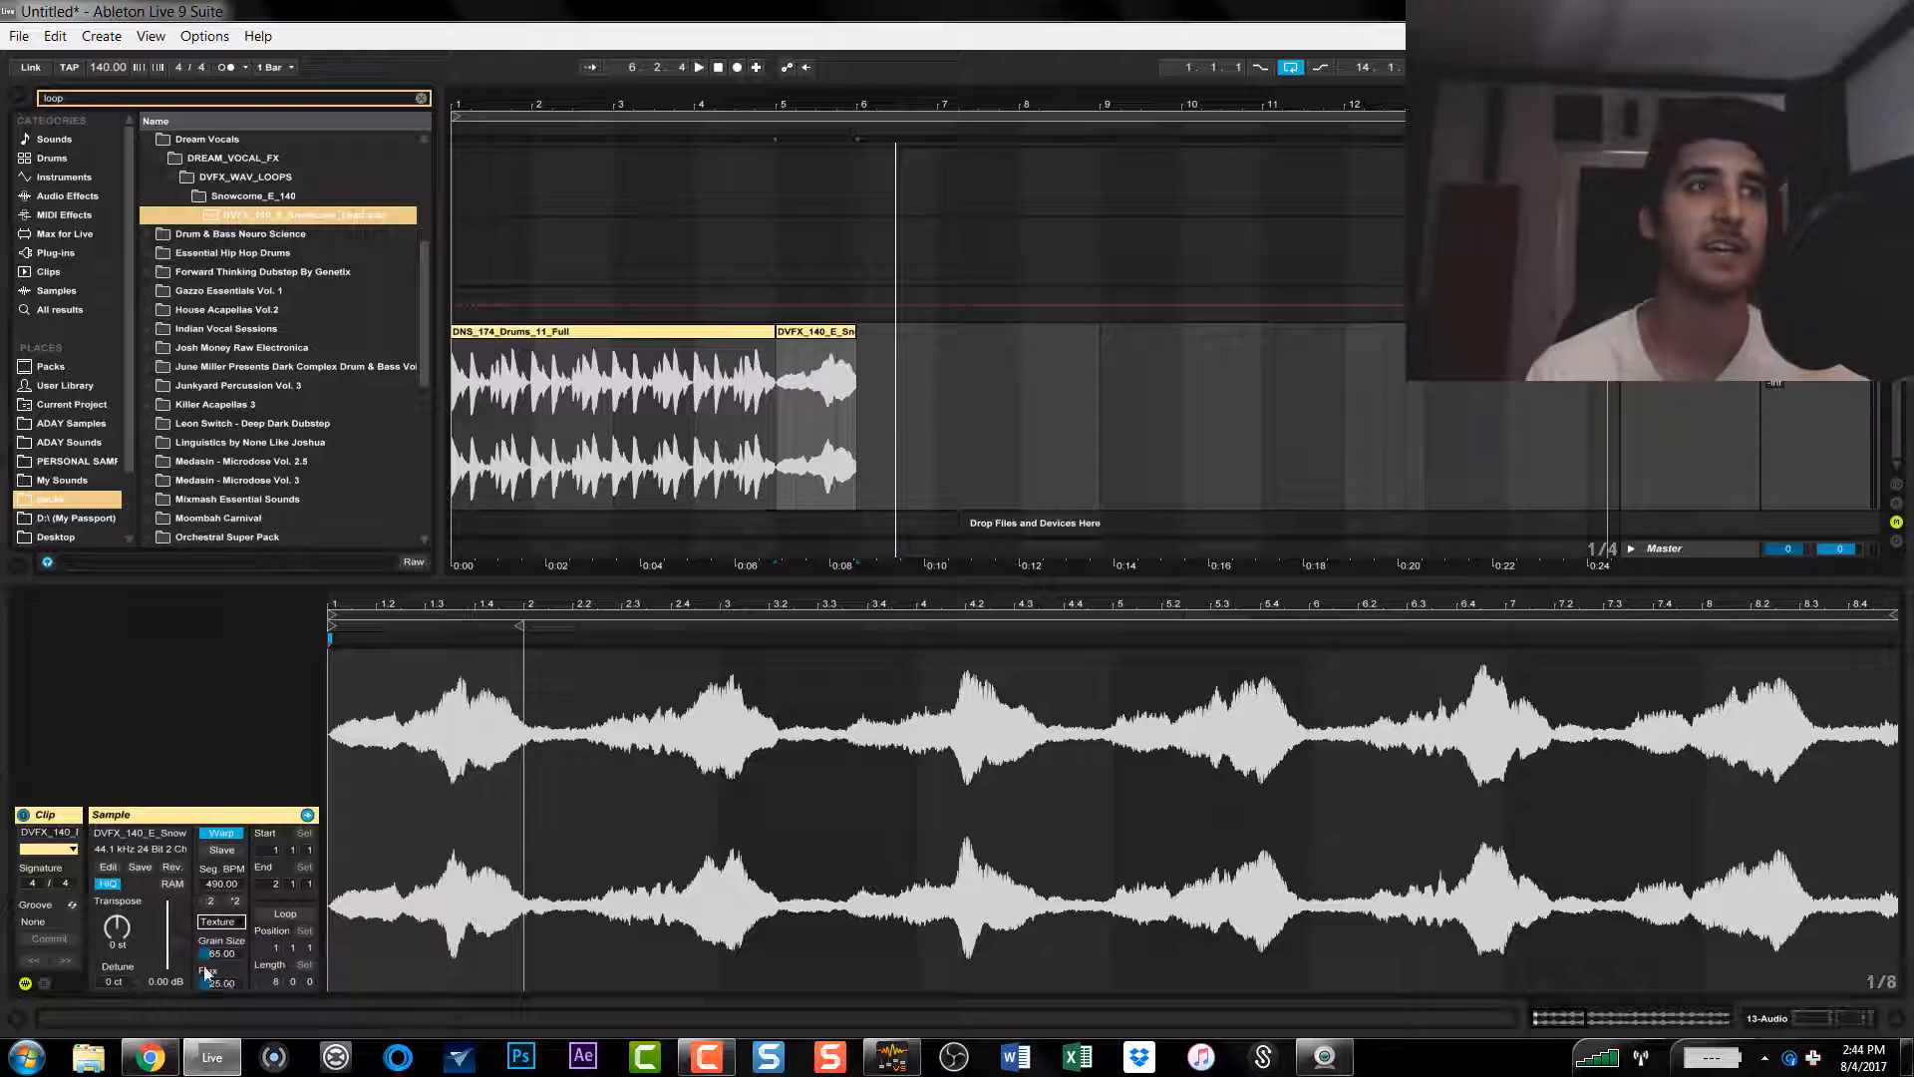
{"action": "key", "text": "space"}
{"action": "left_click_drag", "start_coordinate": [222, 956], "coordinate": [222, 878]}
{"action": "key", "text": "space"}
{"action": "key", "text": "space"}
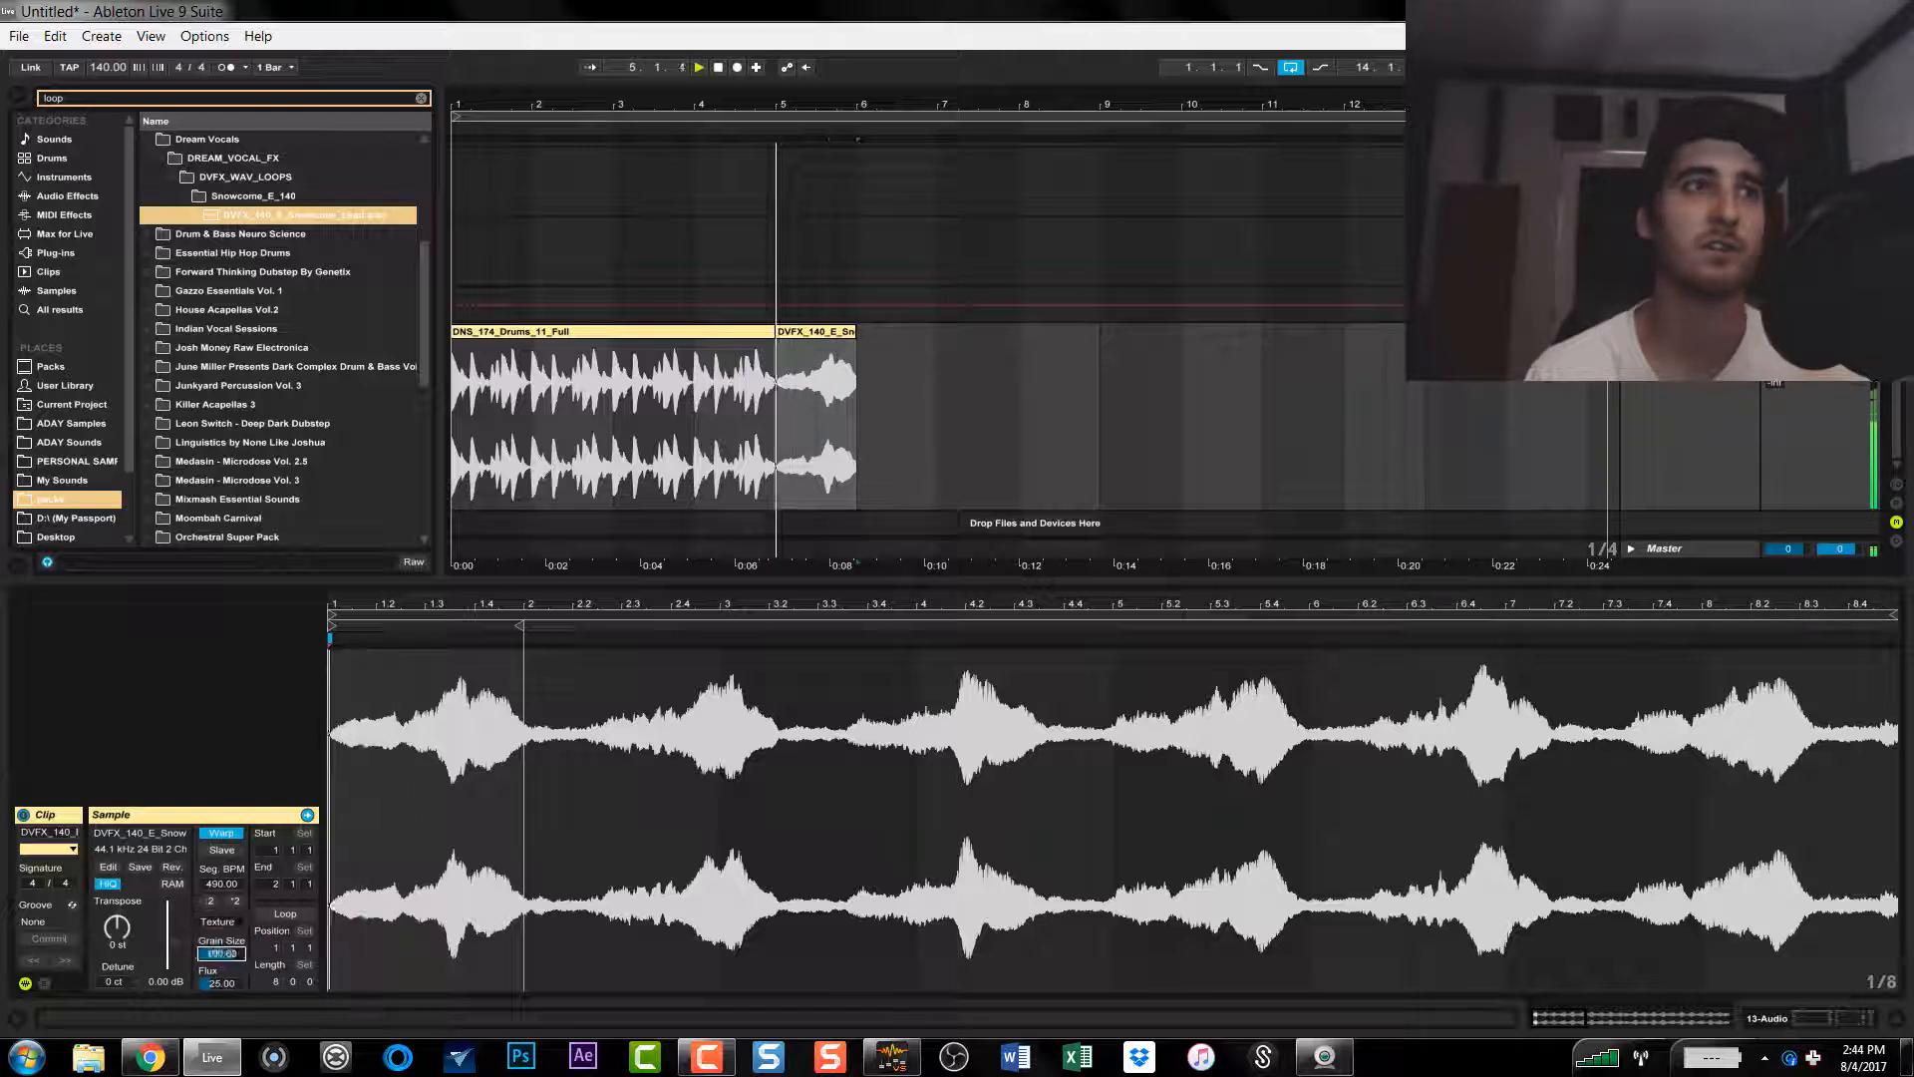
Step: Lower the vocal clip's Texture grain size to 2 and its flux to 0, replaying the clip
{"action": "left_click_drag", "start_coordinate": [221, 985], "coordinate": [223, 1037]}
{"action": "key", "text": "space"}
{"action": "key", "text": "space"}
{"action": "key", "text": "space"}
{"action": "key", "text": "space"}
{"action": "left_click_drag", "start_coordinate": [221, 954], "coordinate": [228, 994]}
{"action": "key", "text": "space"}
{"action": "key", "text": "space"}
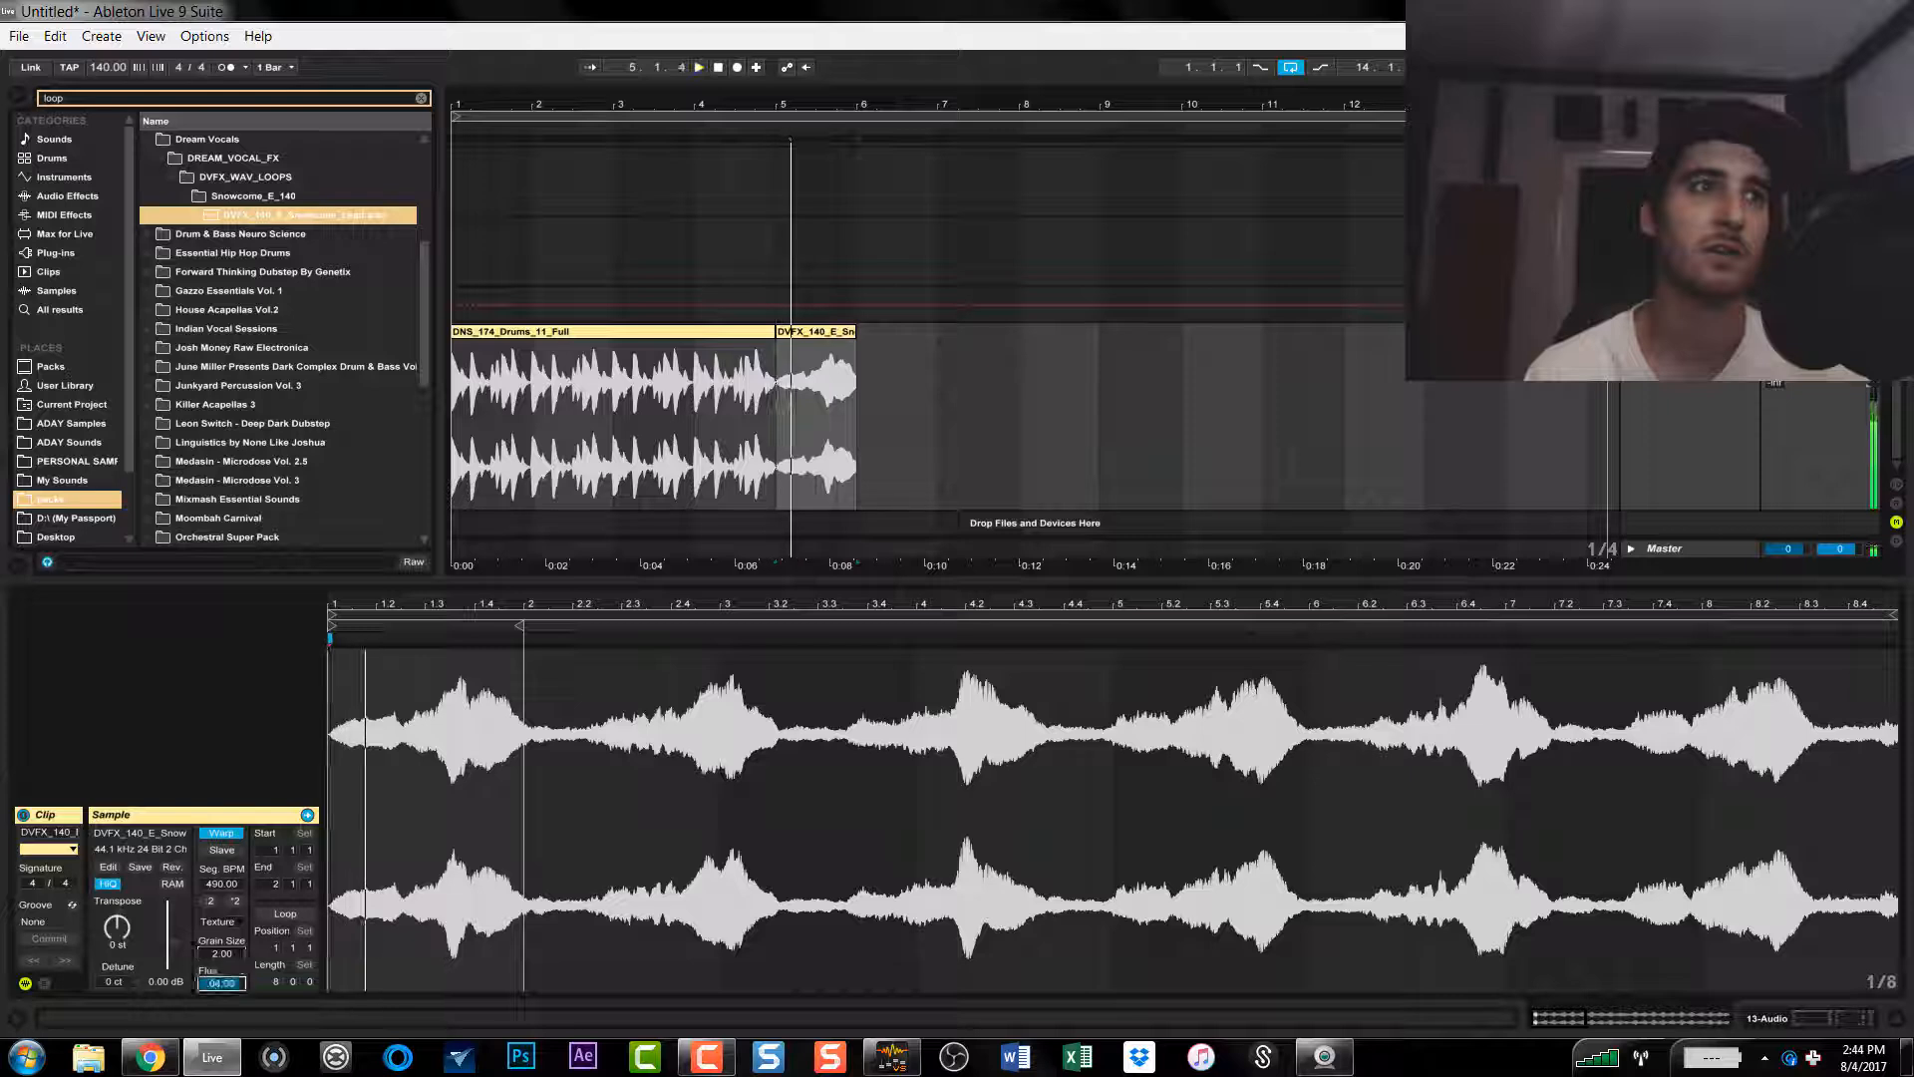
{"action": "key", "text": "space"}
{"action": "key", "text": "space"}
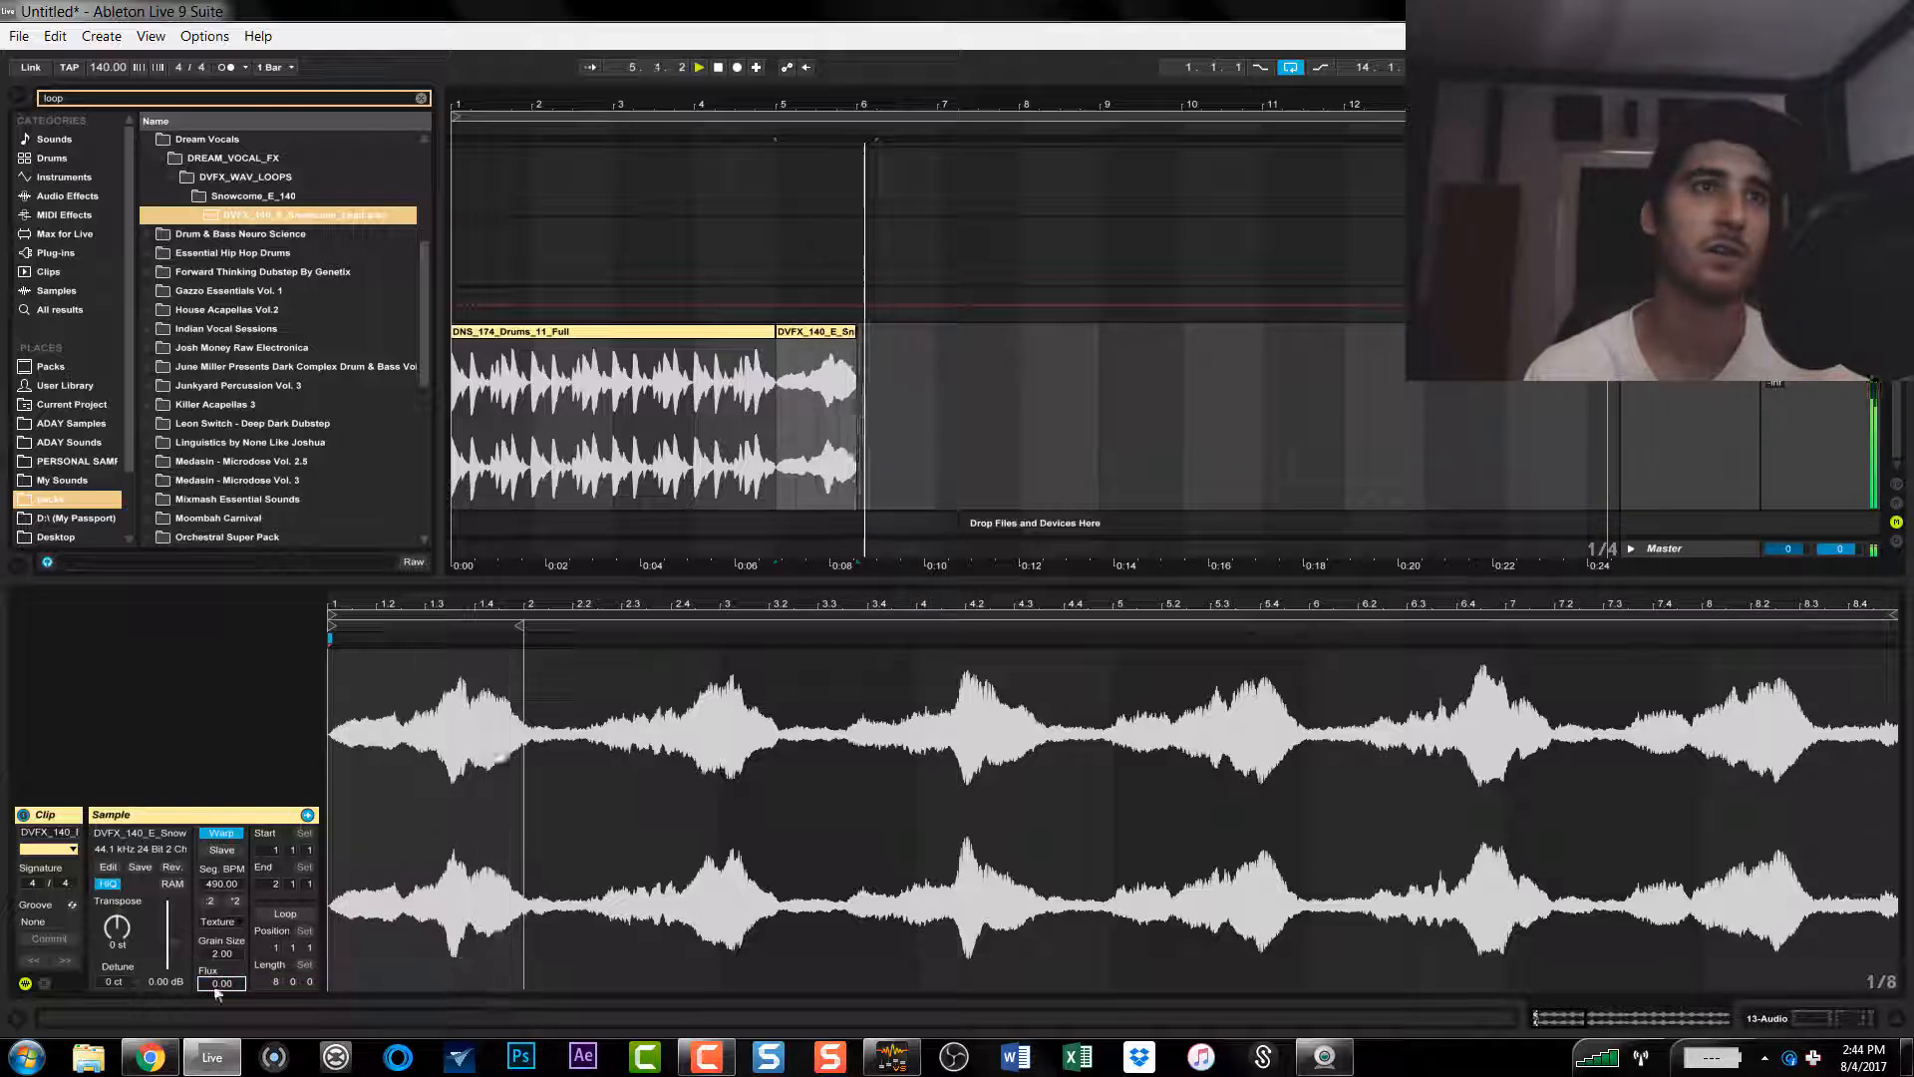
Step: Raise the vocal clip's Texture grain size to 263 and its flux to 100 while playing it
{"action": "left_click_drag", "start_coordinate": [225, 954], "coordinate": [225, 798]}
{"action": "key", "text": "space"}
{"action": "key", "text": "space"}
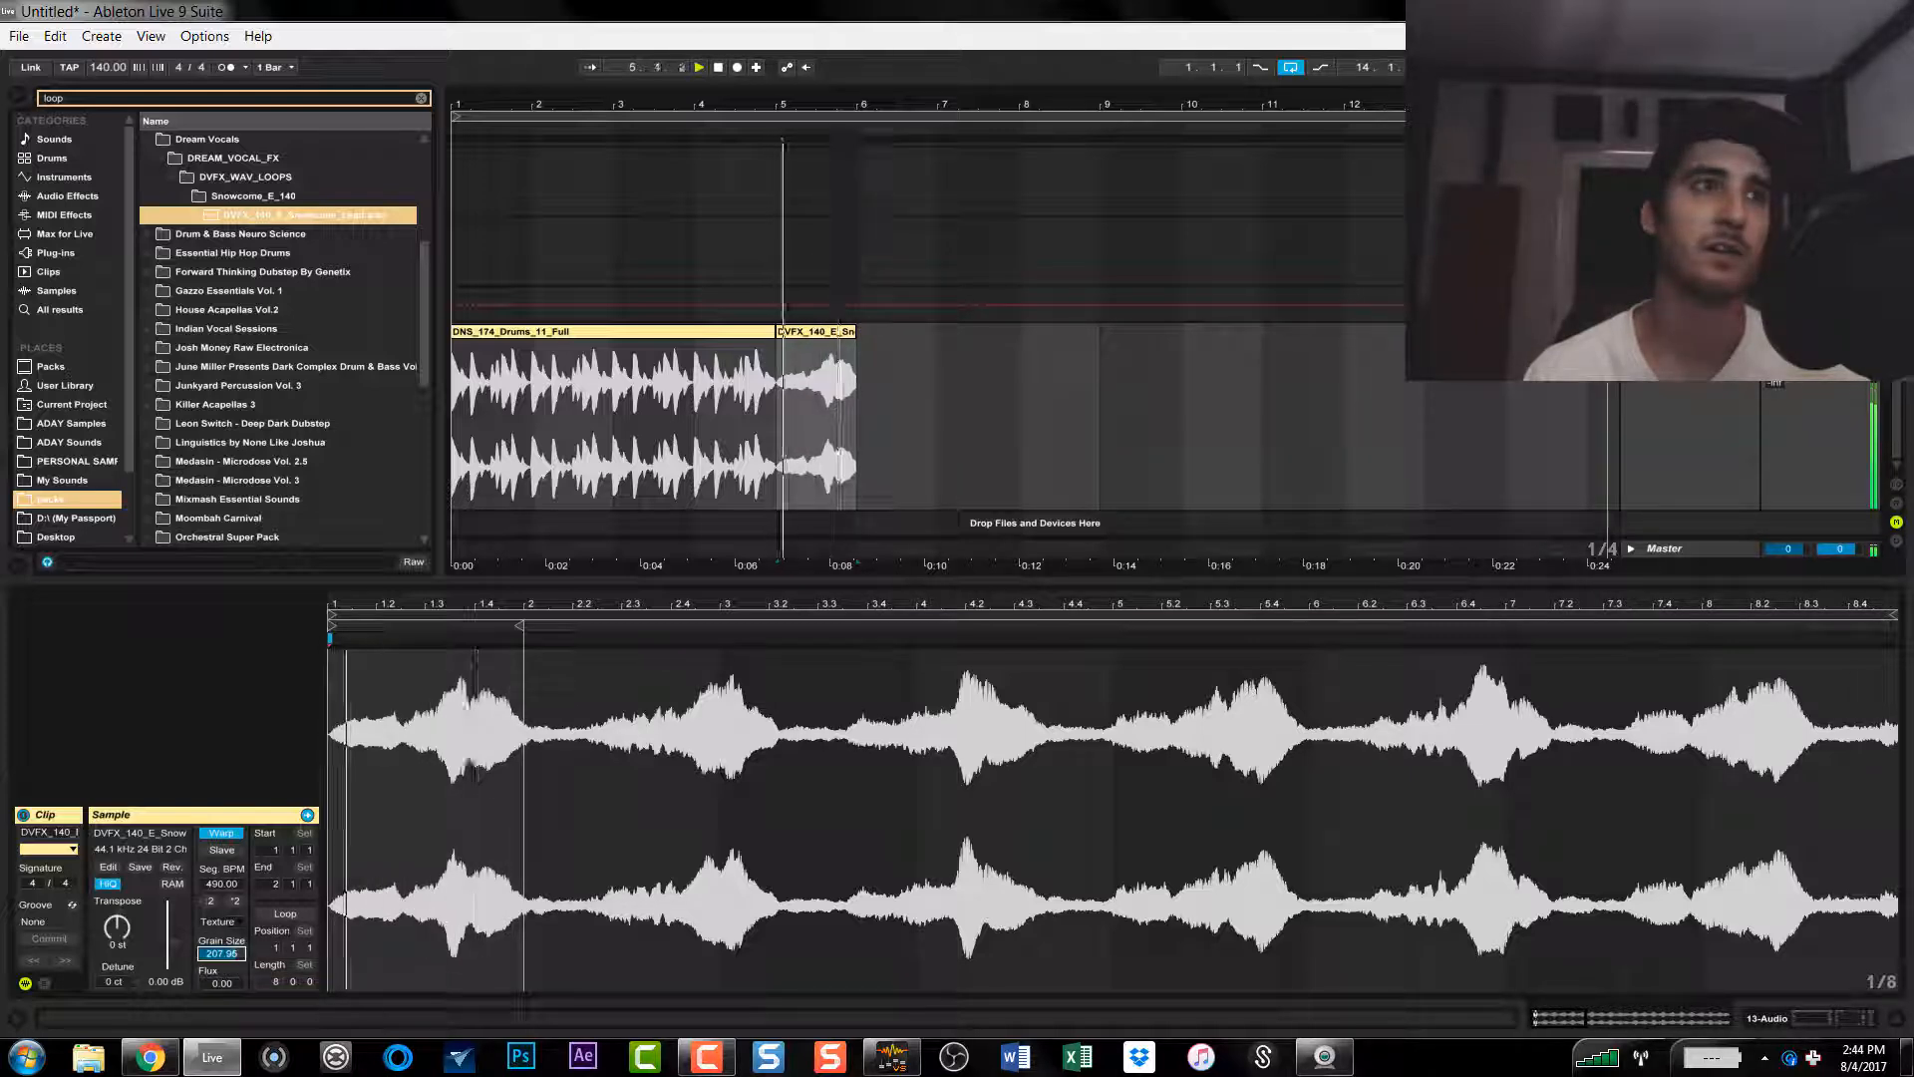
{"action": "left_click_drag", "start_coordinate": [231, 983], "coordinate": [231, 848]}
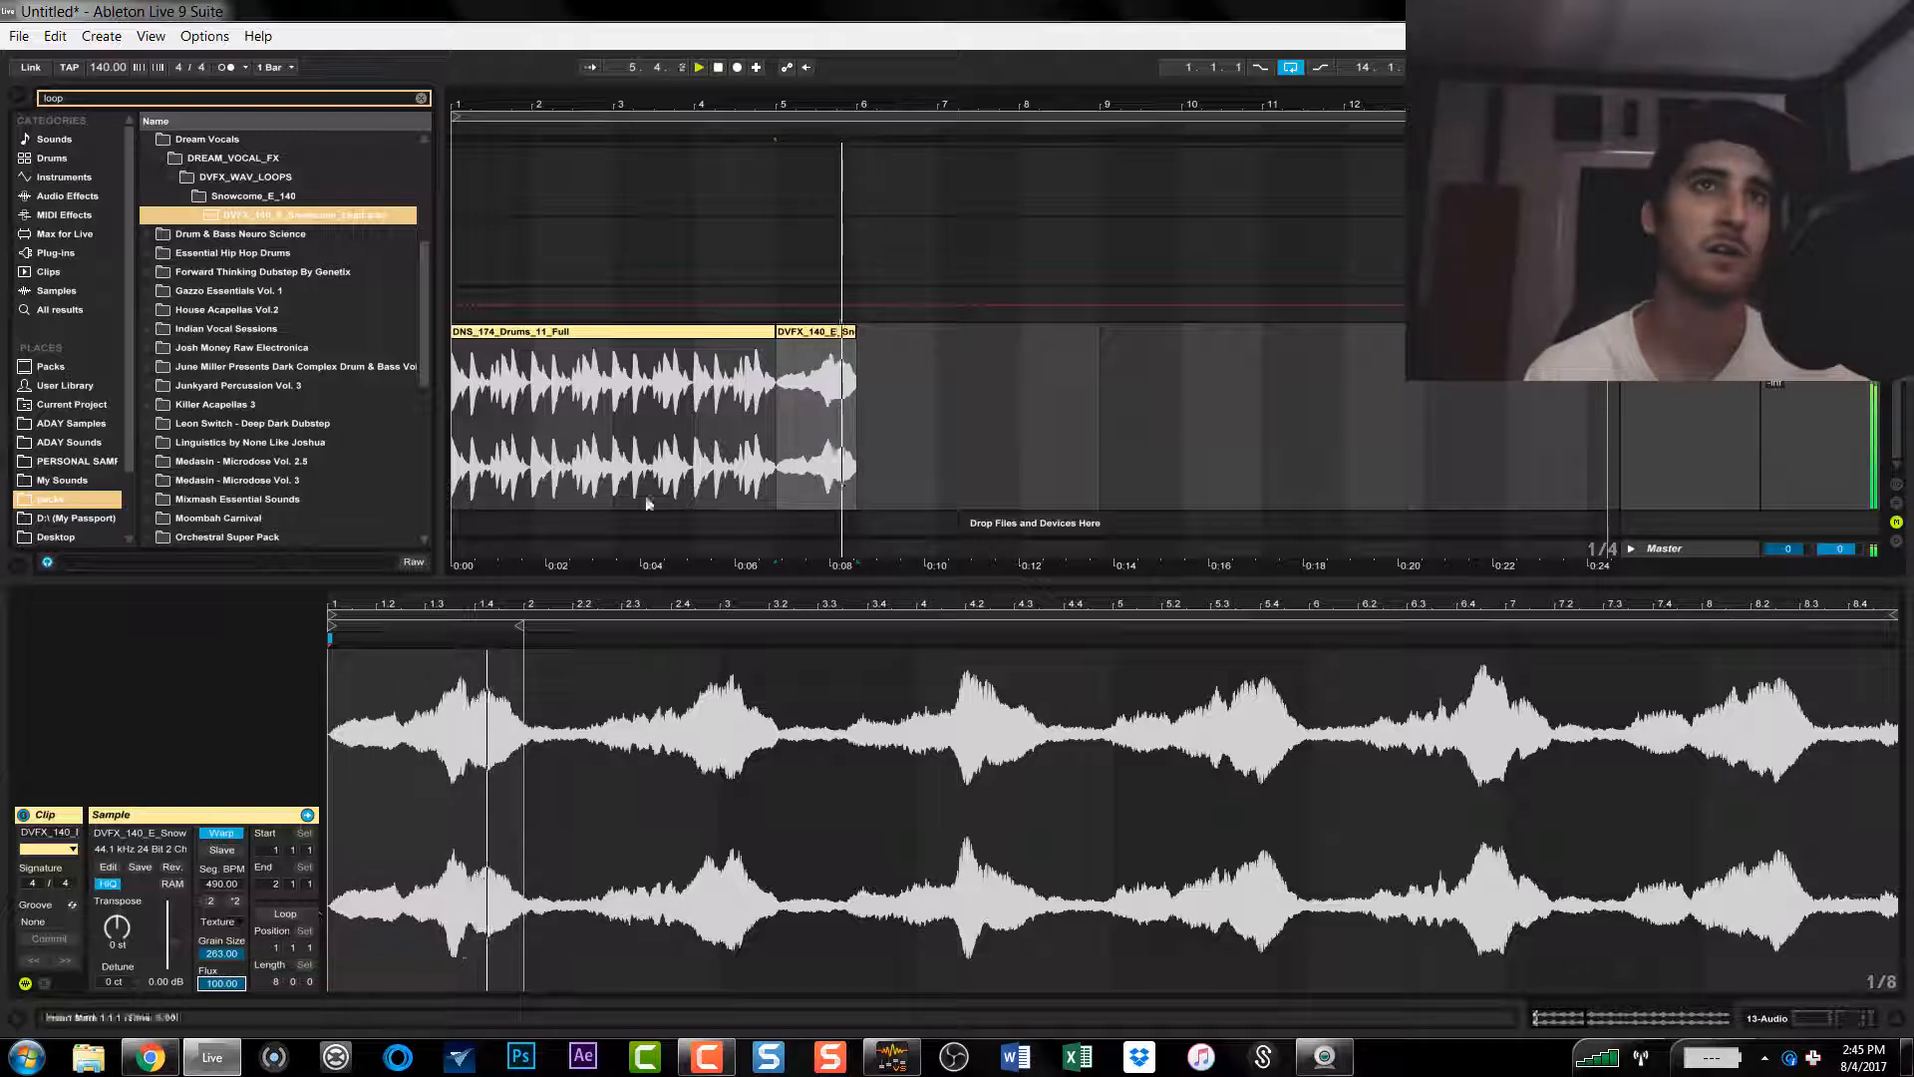
{"action": "key", "text": "space"}
{"action": "key", "text": "space"}
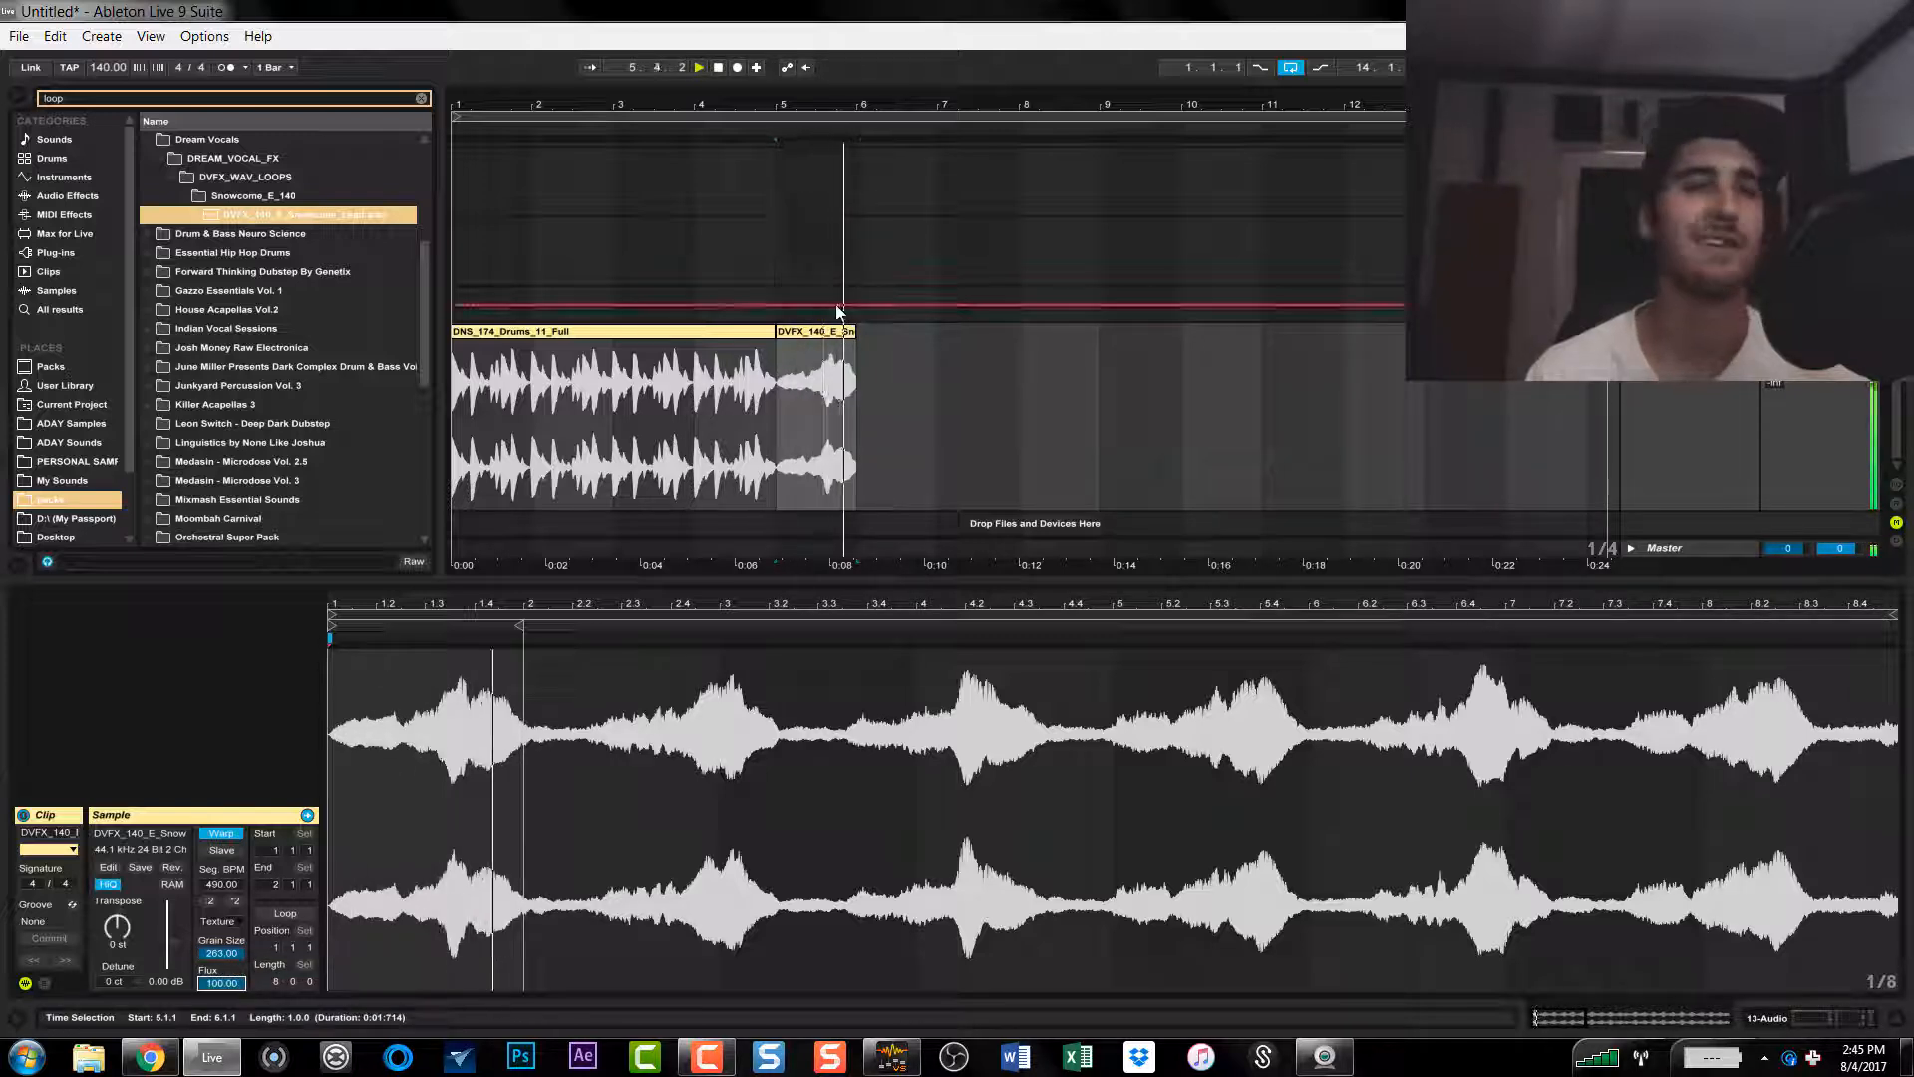
{"action": "key", "text": "space"}
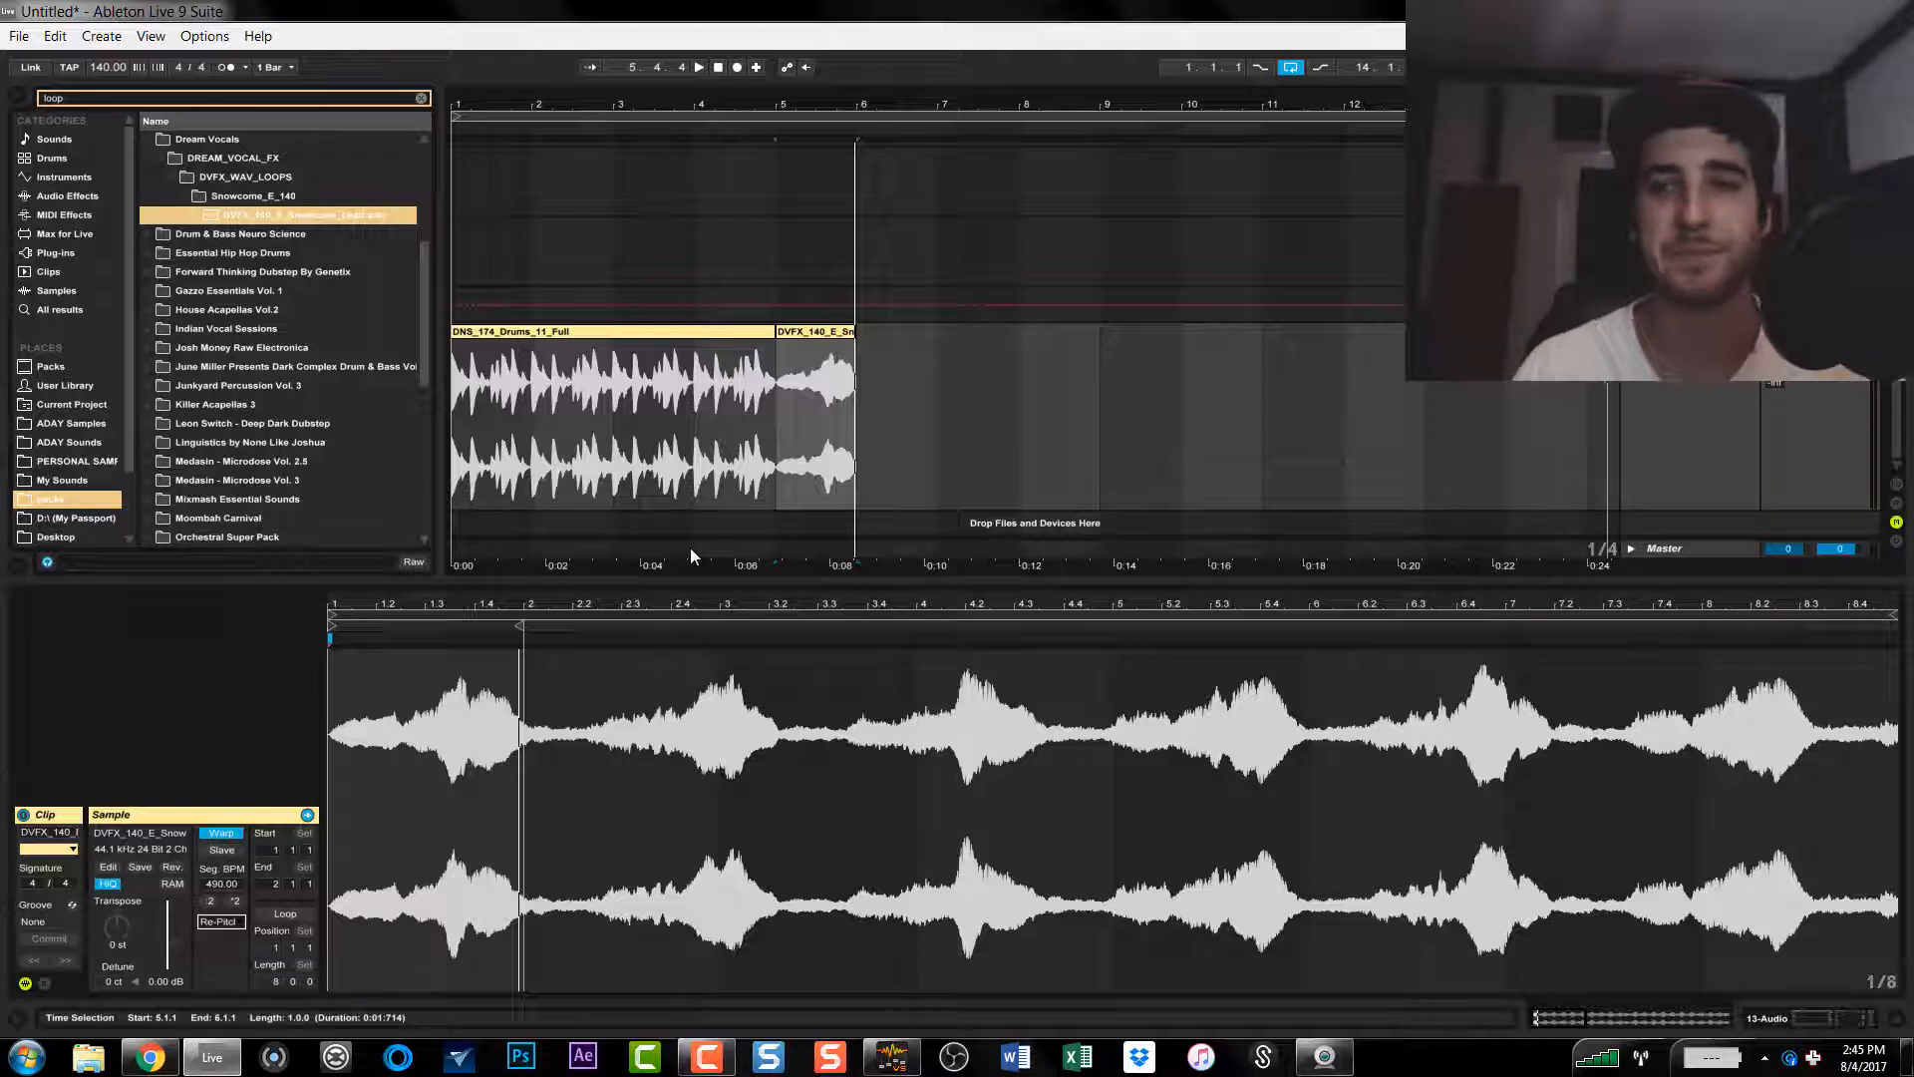
Step: Play the drum loop clip, set its warp mode to Re-Pitch and delete the vocal clip after it
{"action": "left_click", "coordinate": [586, 330]}
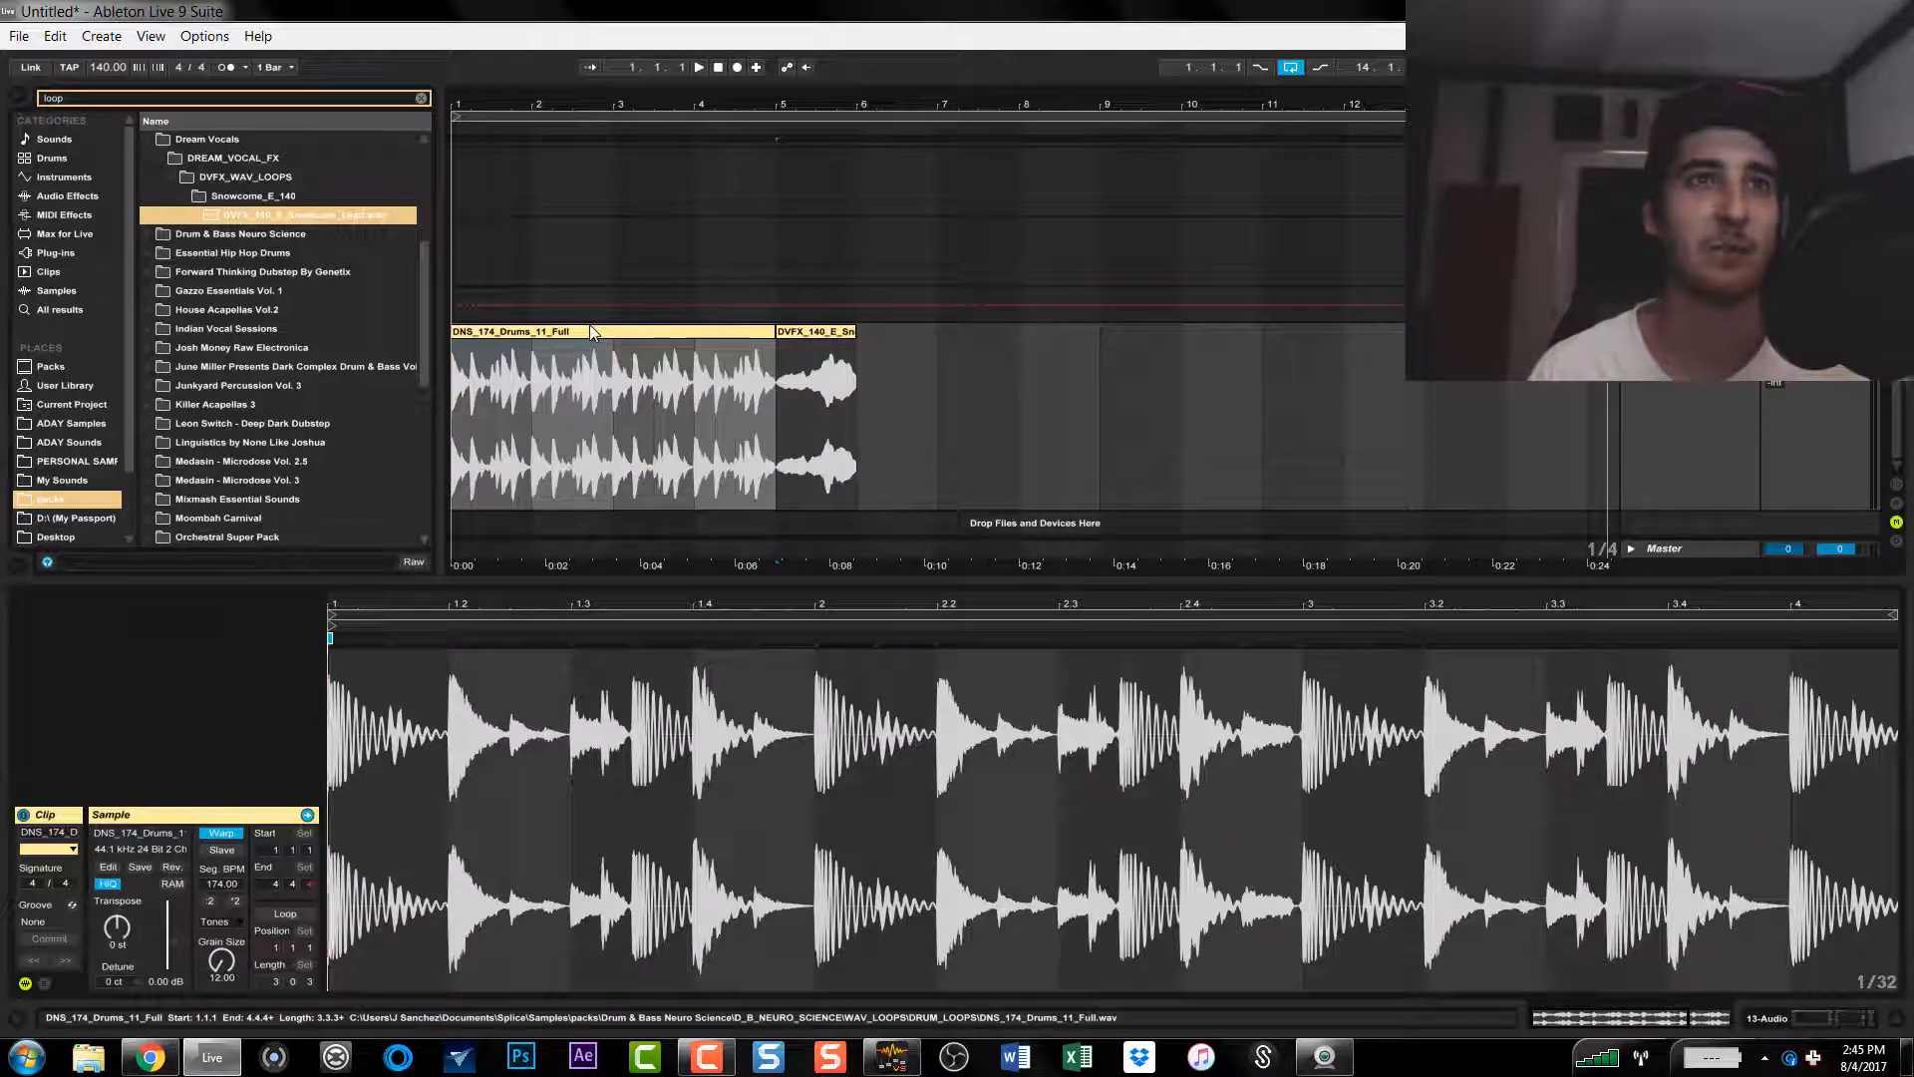
{"action": "left_click", "coordinate": [354, 716]}
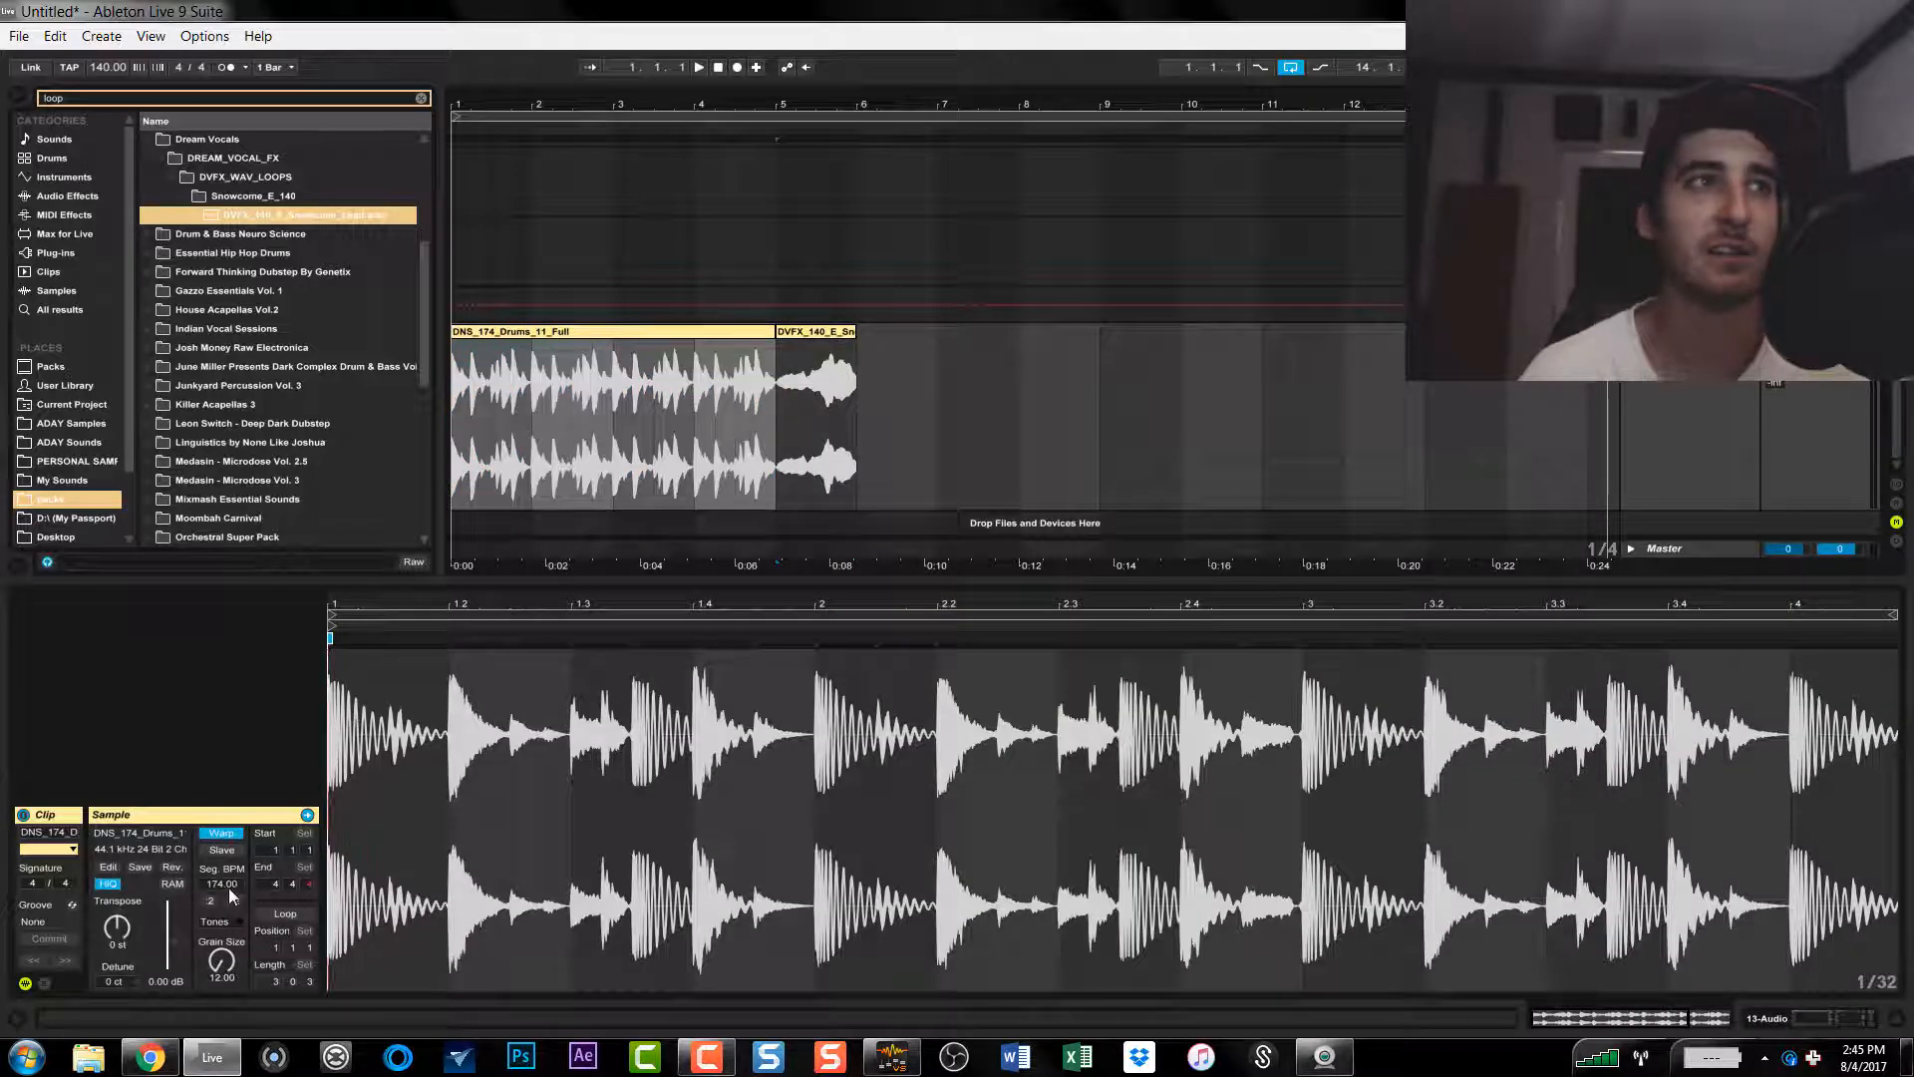
{"action": "key", "text": "space"}
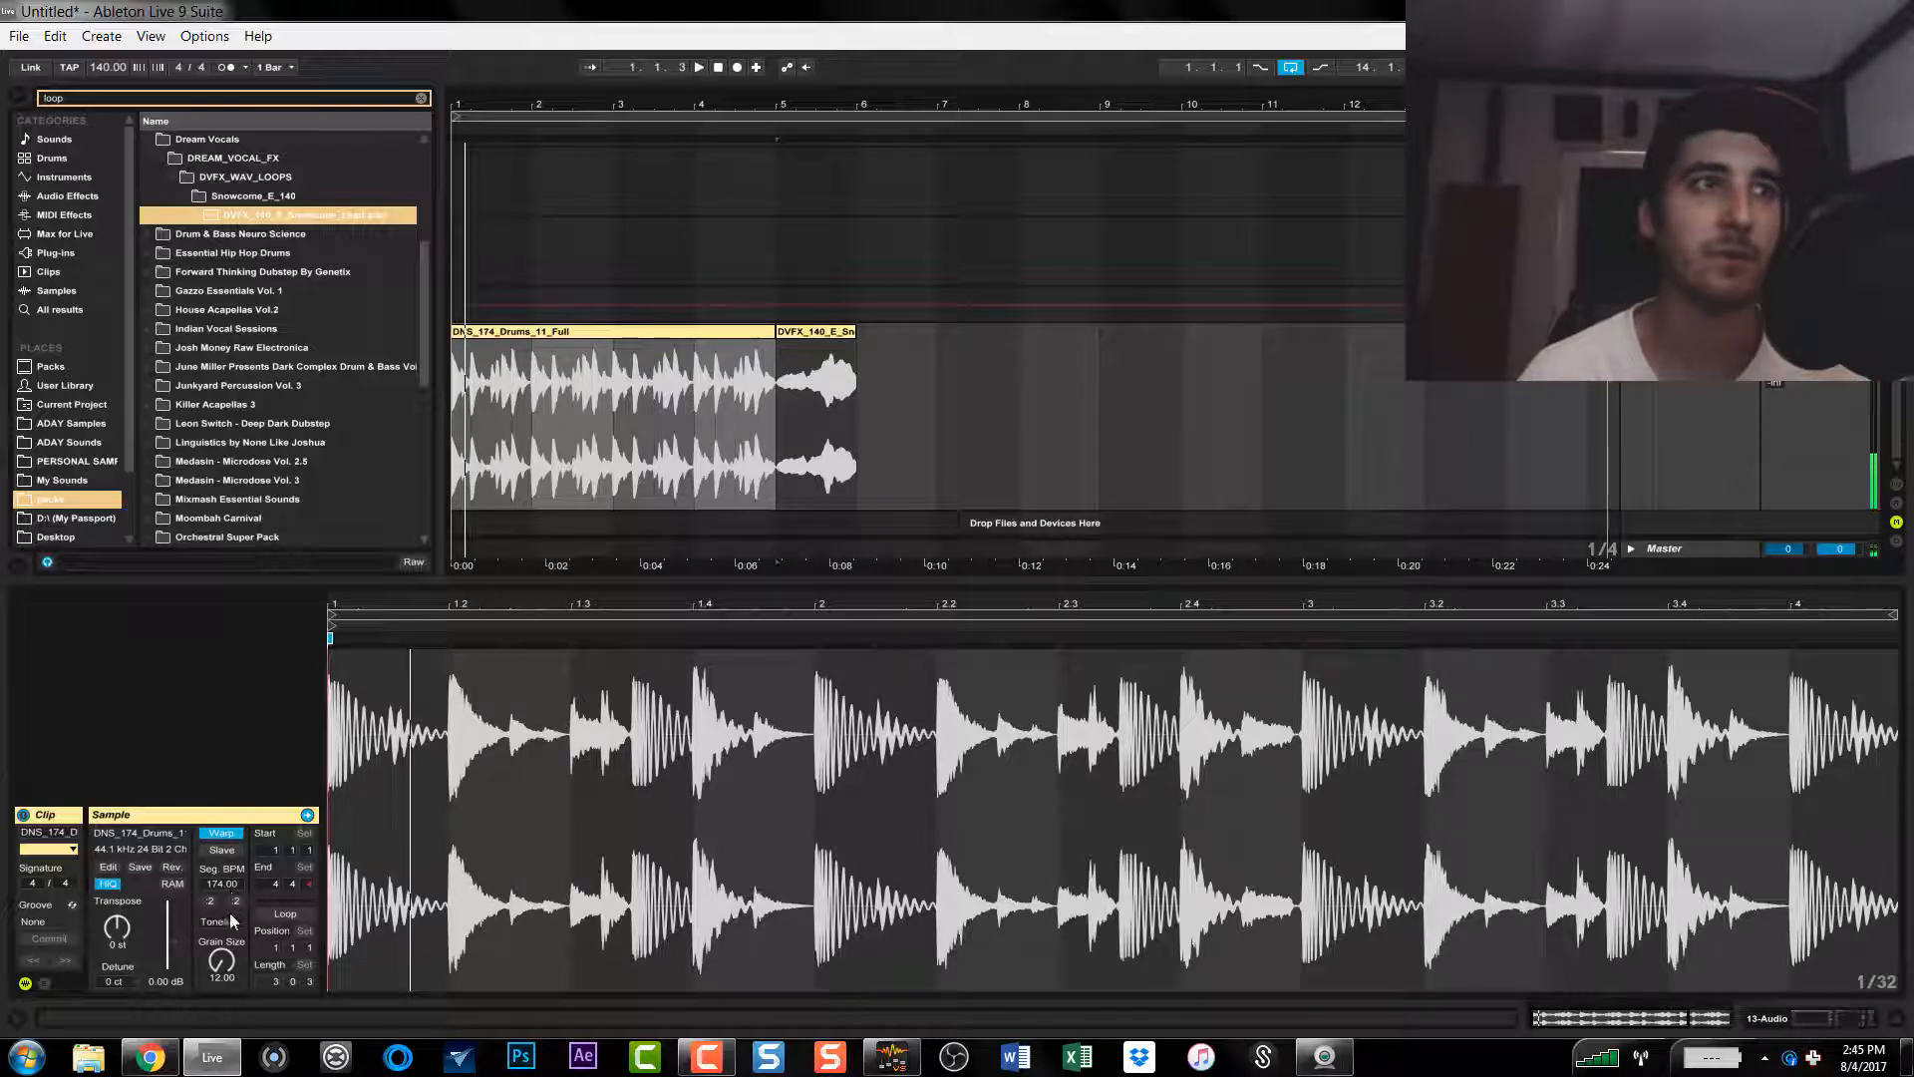
{"action": "left_click", "coordinate": [231, 924]}
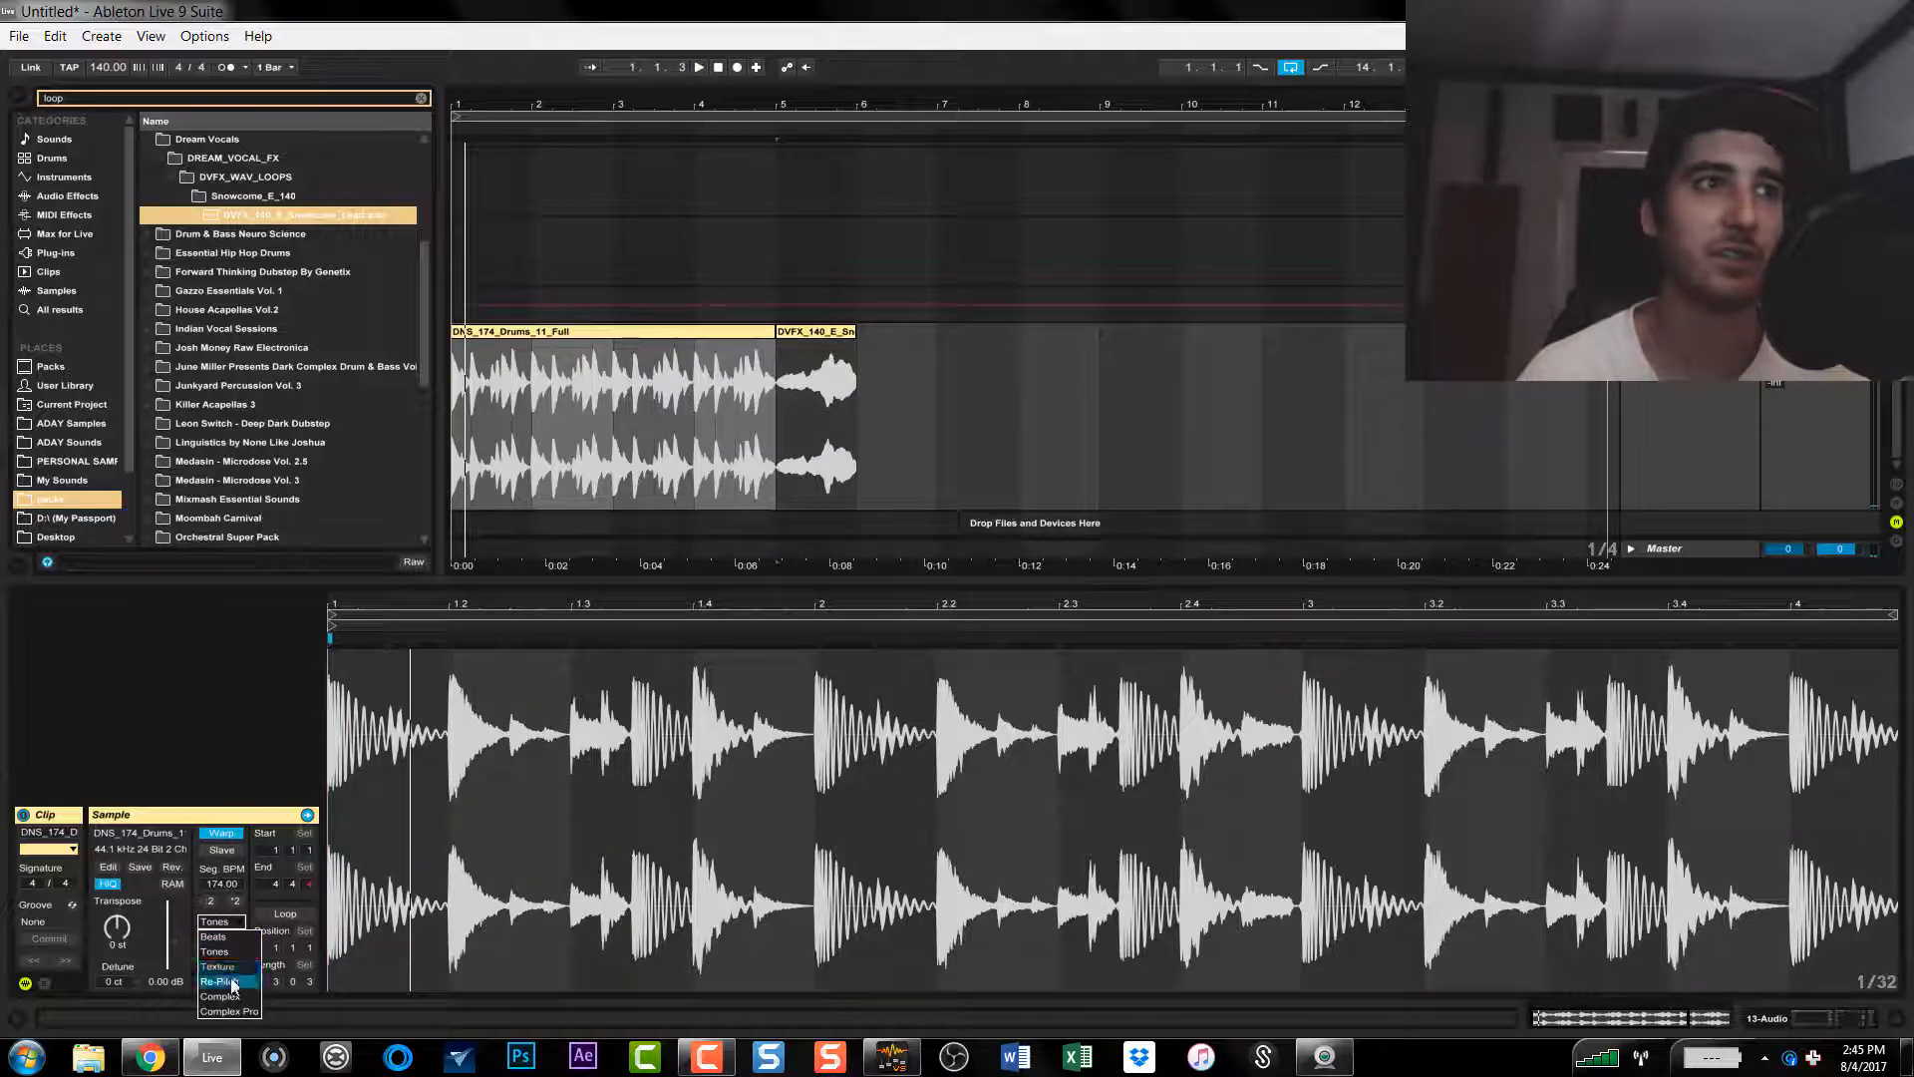
{"action": "left_click", "coordinate": [235, 982]}
{"action": "left_click", "coordinate": [836, 332]}
{"action": "key", "text": "Delete"}
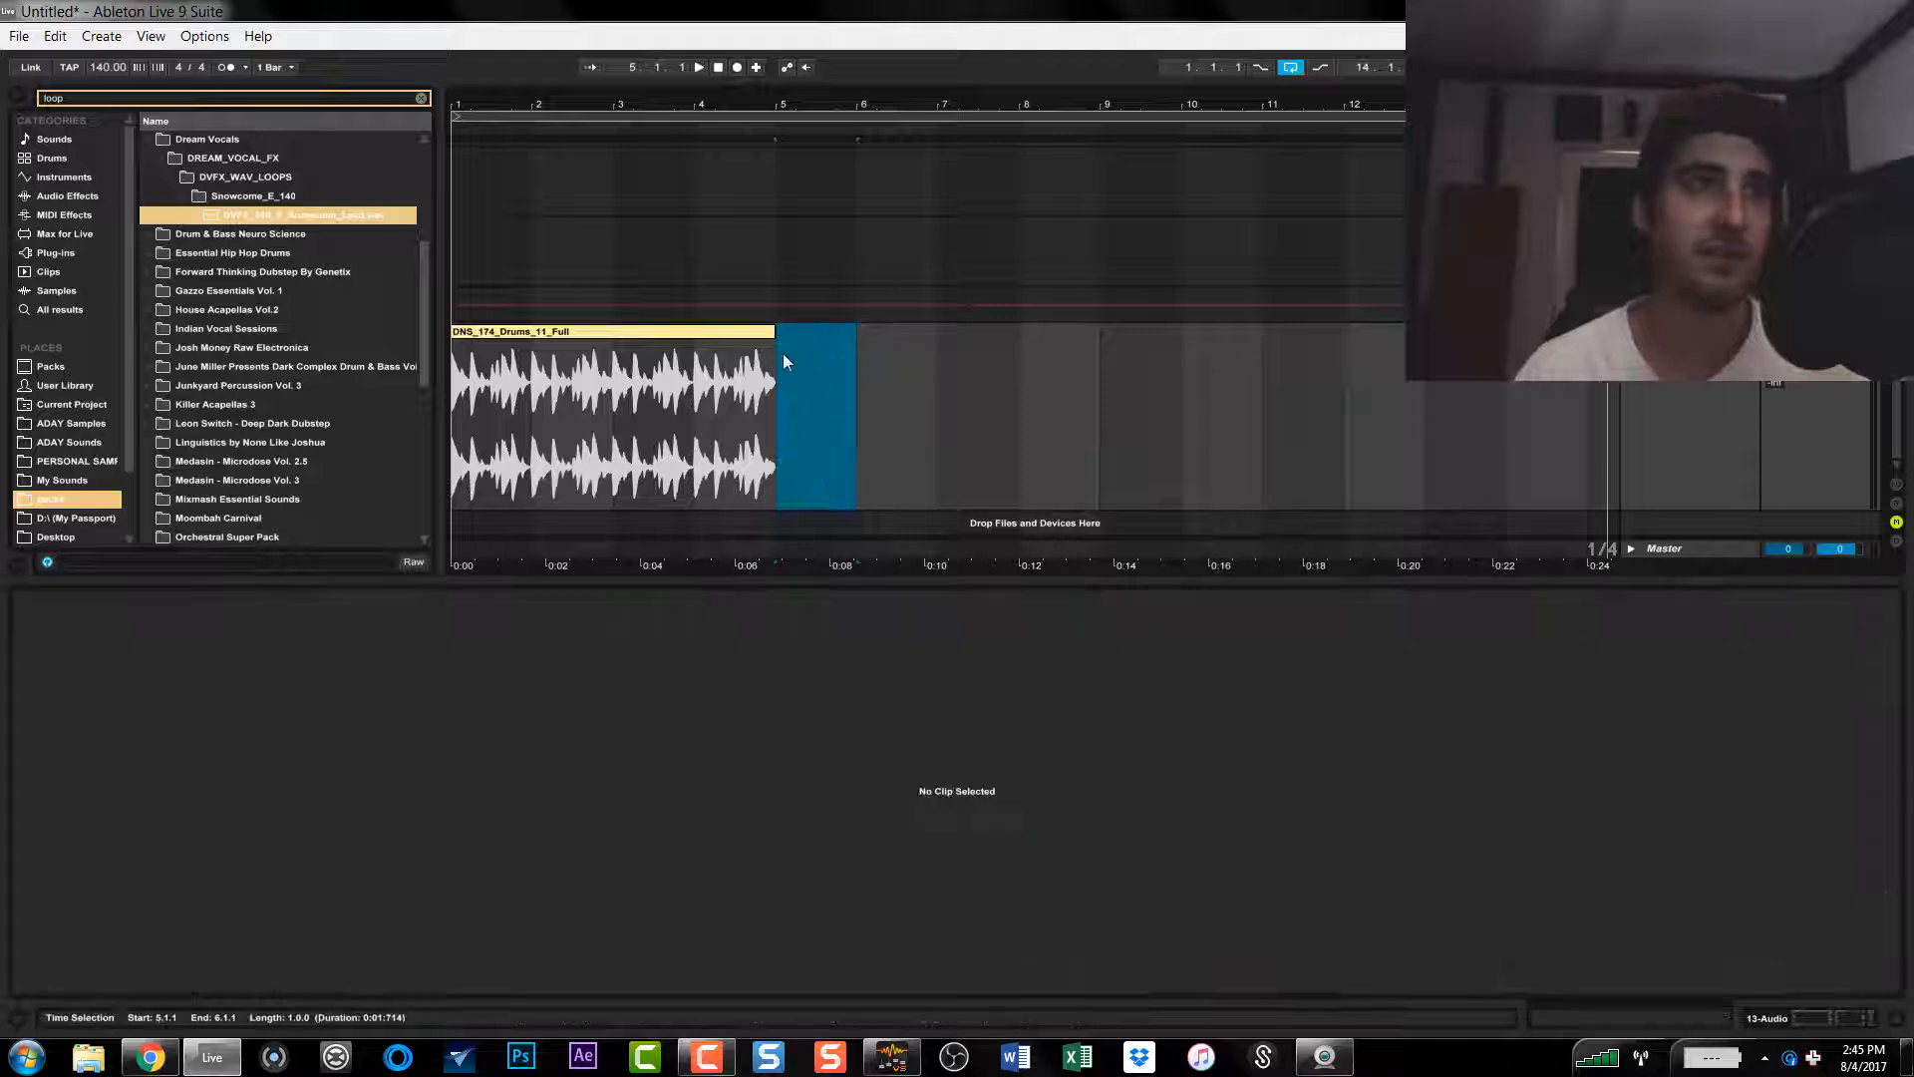
Step: Raise the drum clip's segment BPM to 999 and play the slowed-down loop
{"action": "left_click", "coordinate": [768, 332]}
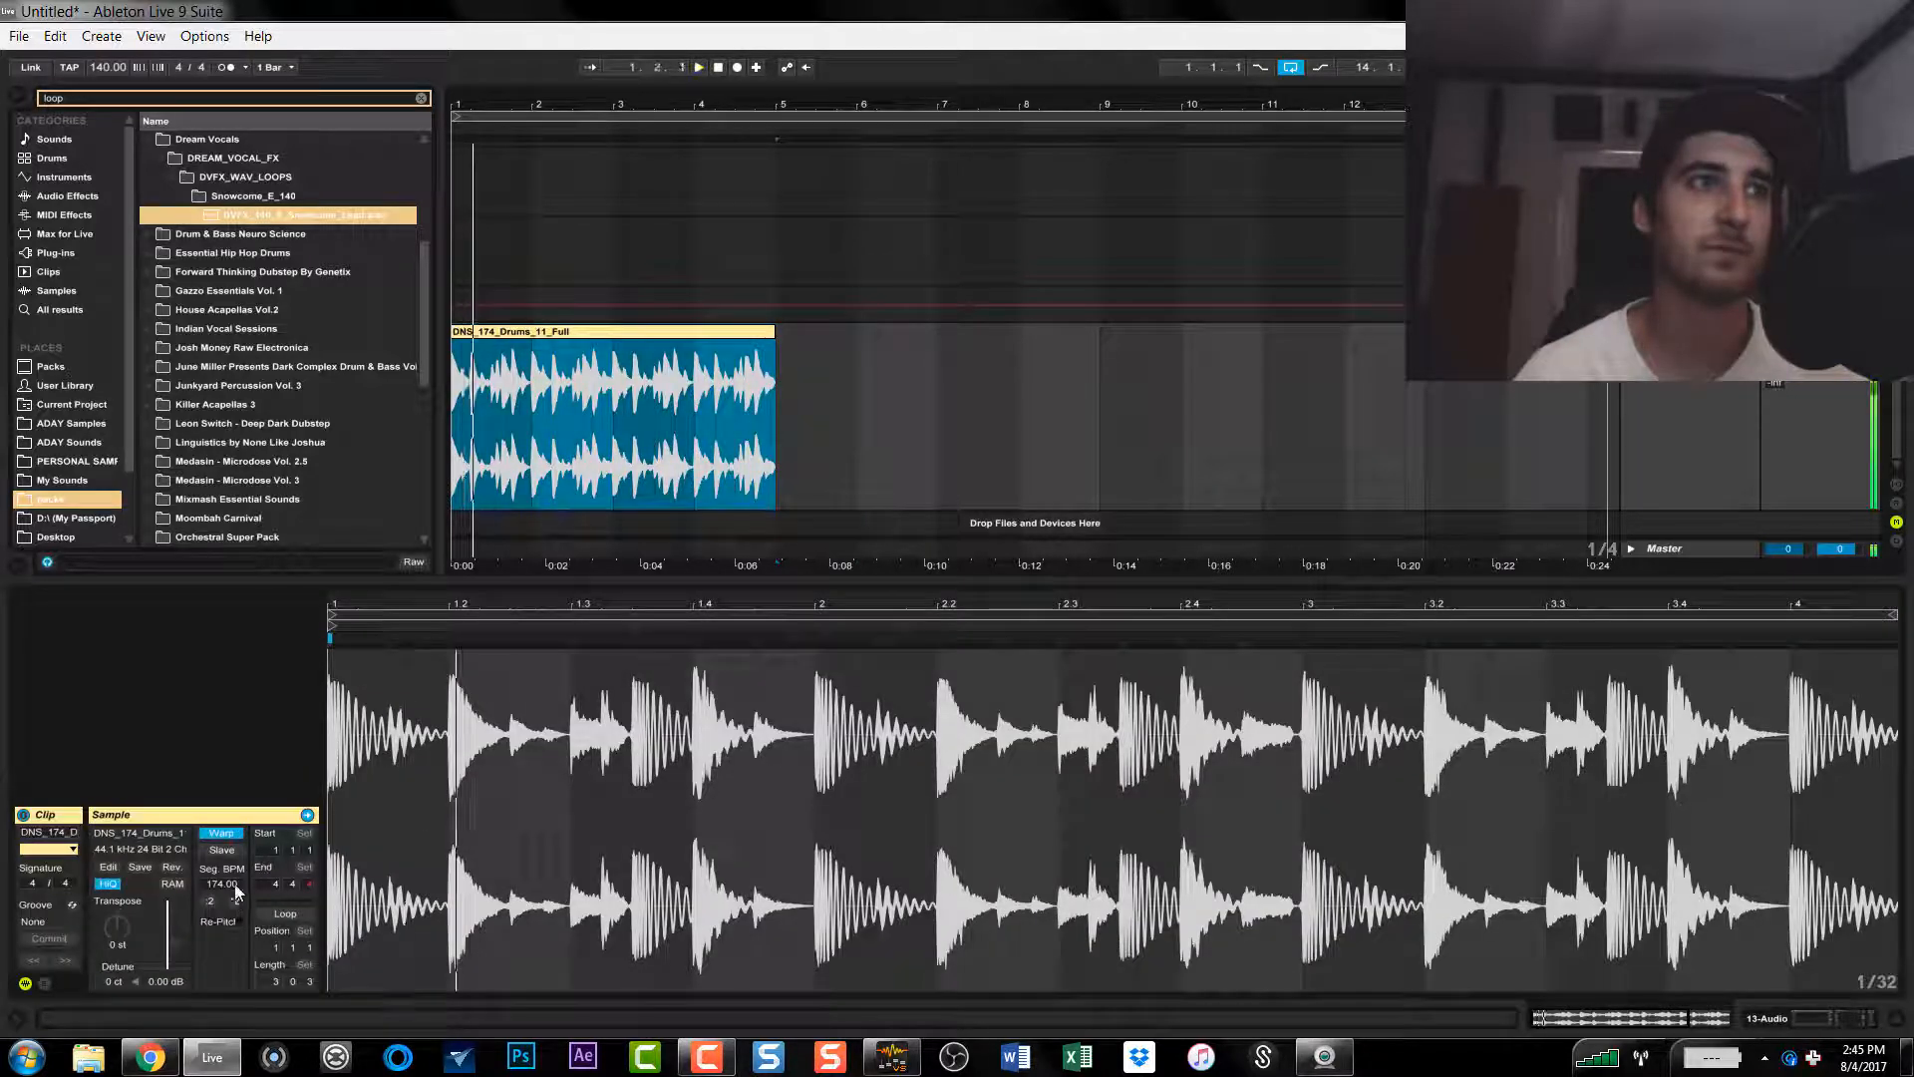
{"action": "left_click", "coordinate": [235, 901]}
{"action": "left_click_drag", "start_coordinate": [221, 883], "coordinate": [221, 174]}
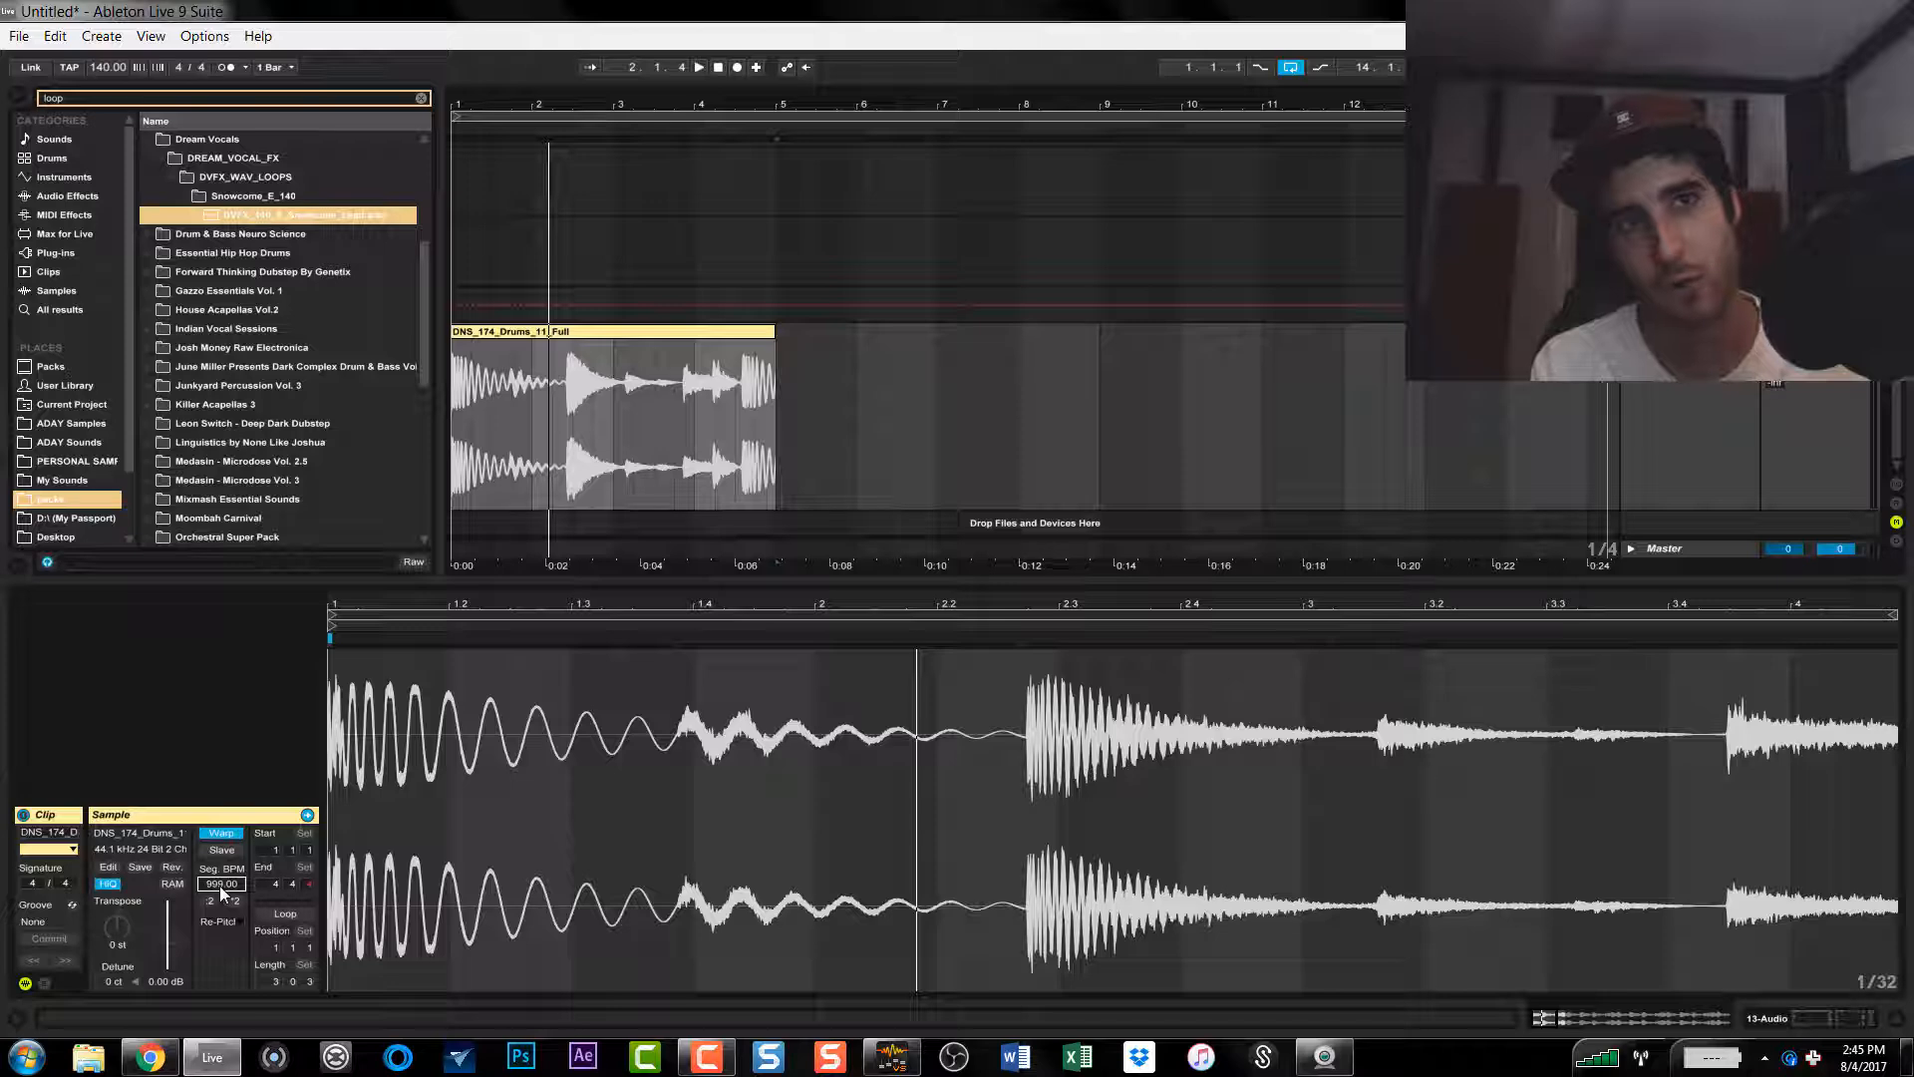
{"action": "key", "text": "space"}
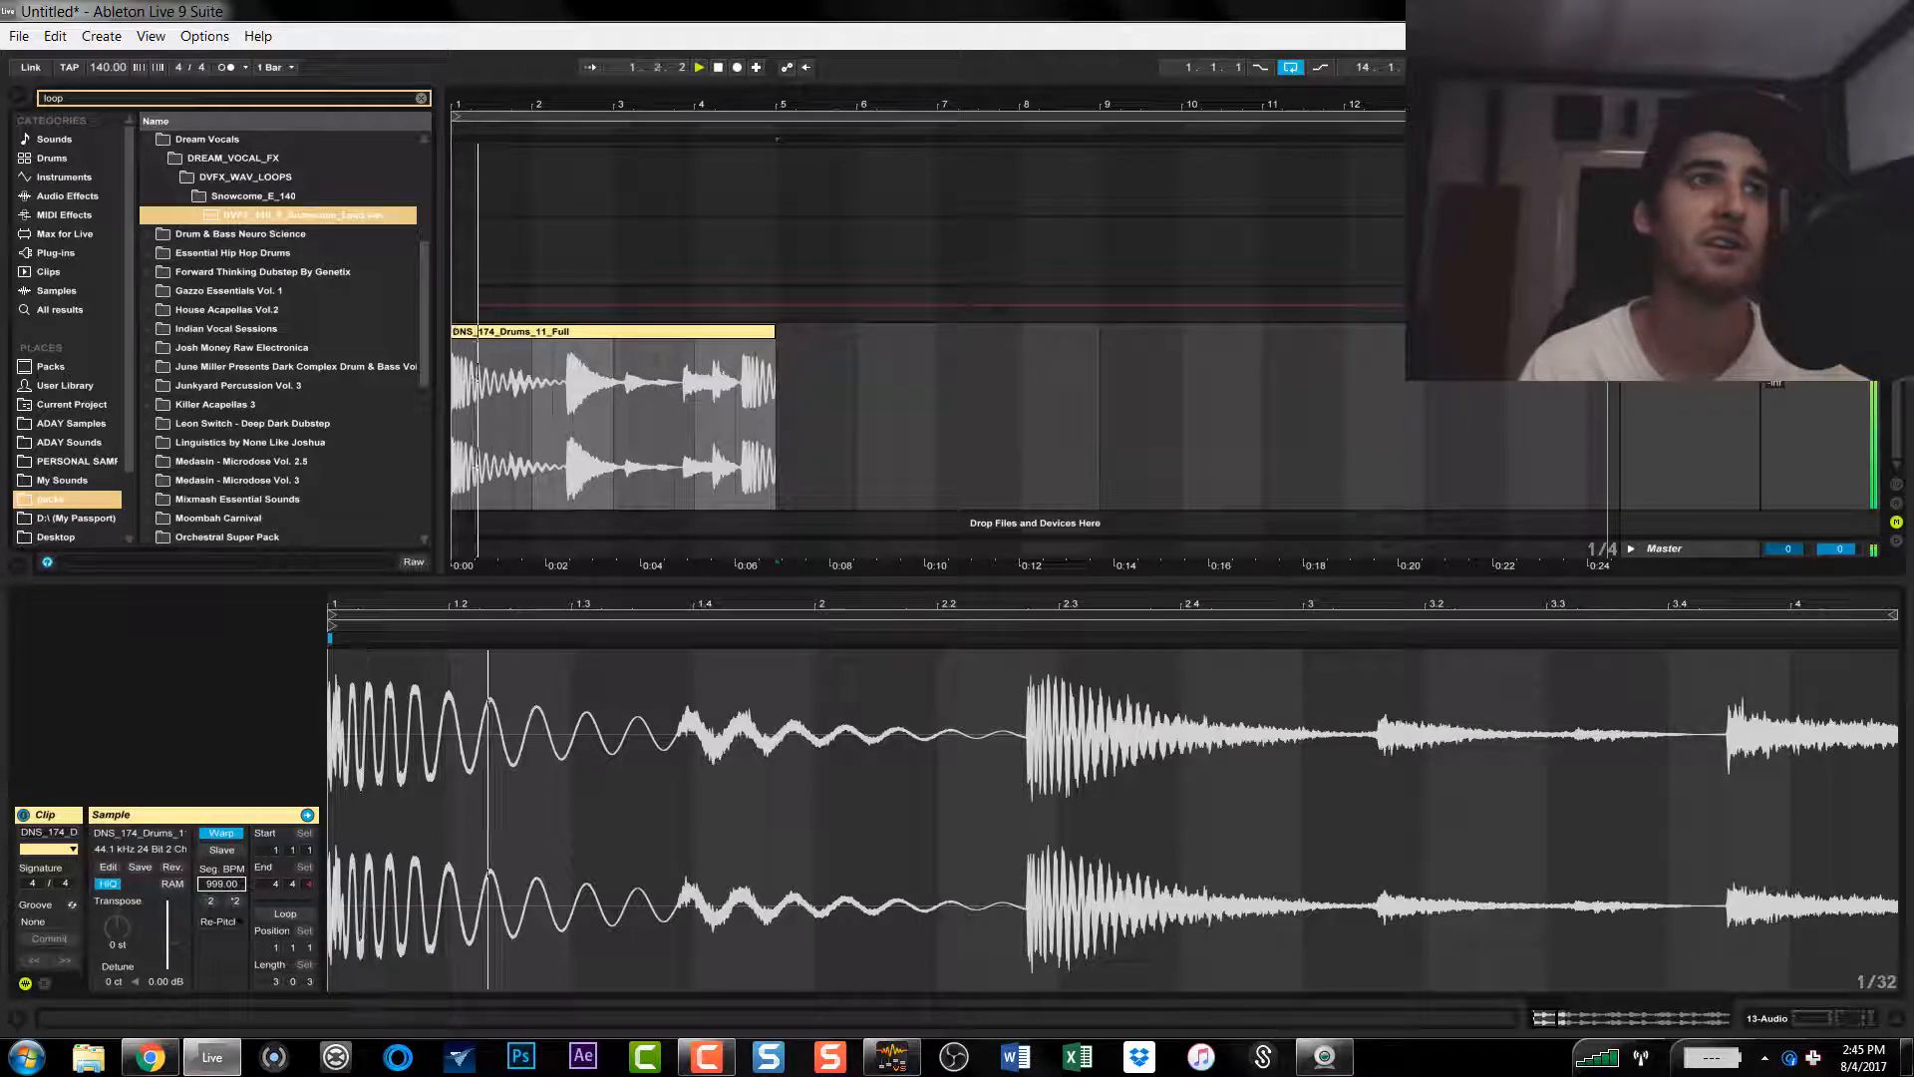
Step: Lower the drum clip's segment BPM to 5 and play the sped-up loop
{"action": "left_click_drag", "start_coordinate": [219, 886], "coordinate": [219, 1076]}
{"action": "key", "text": "space"}
{"action": "key", "text": "space"}
{"action": "key", "text": "space"}
{"action": "key", "text": "space"}
{"action": "key", "text": "space"}
{"action": "key", "text": "space"}
{"action": "key", "text": "space"}
{"action": "key", "text": "space"}
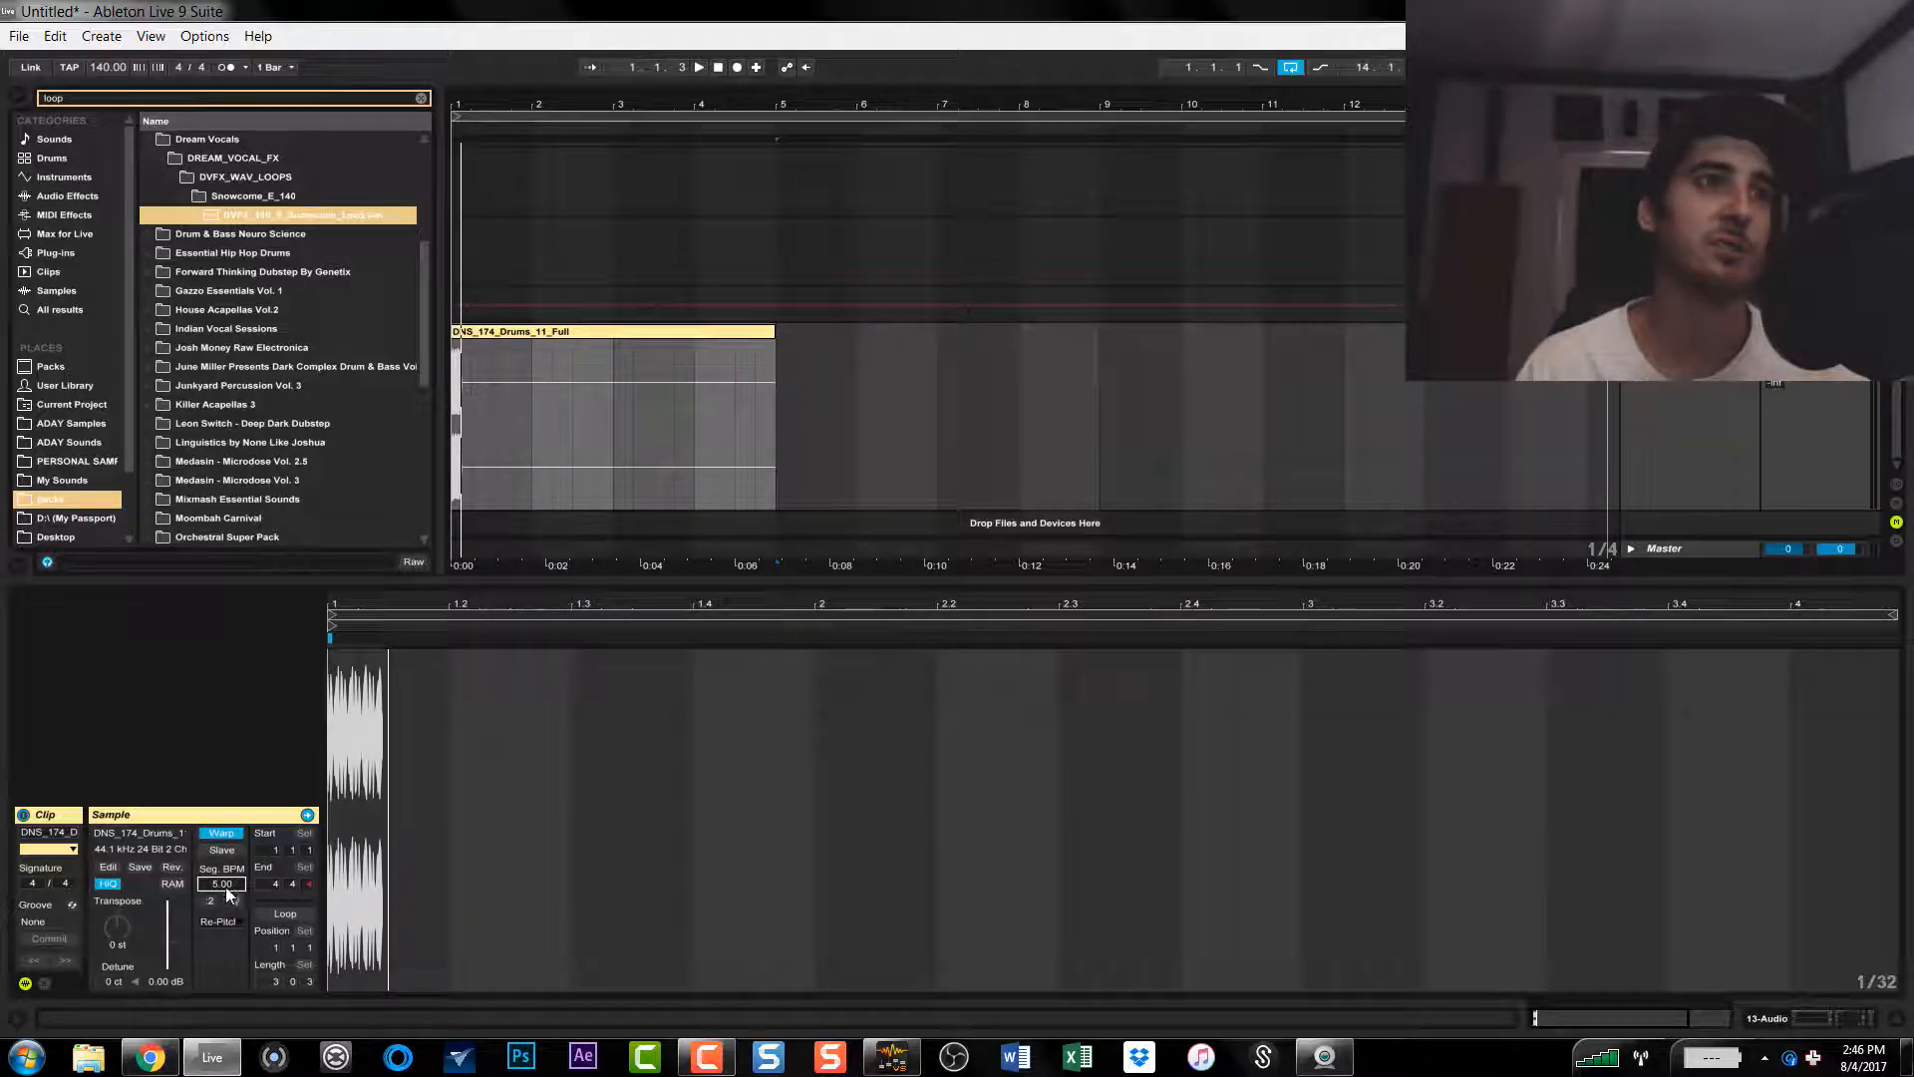
{"action": "mouse_move", "coordinate": [225, 886]}
{"action": "left_mouse_down"}
{"action": "mouse_move", "coordinate": [226, 772]}
{"action": "mouse_move", "coordinate": [225, 886]}
{"action": "left_mouse_up"}
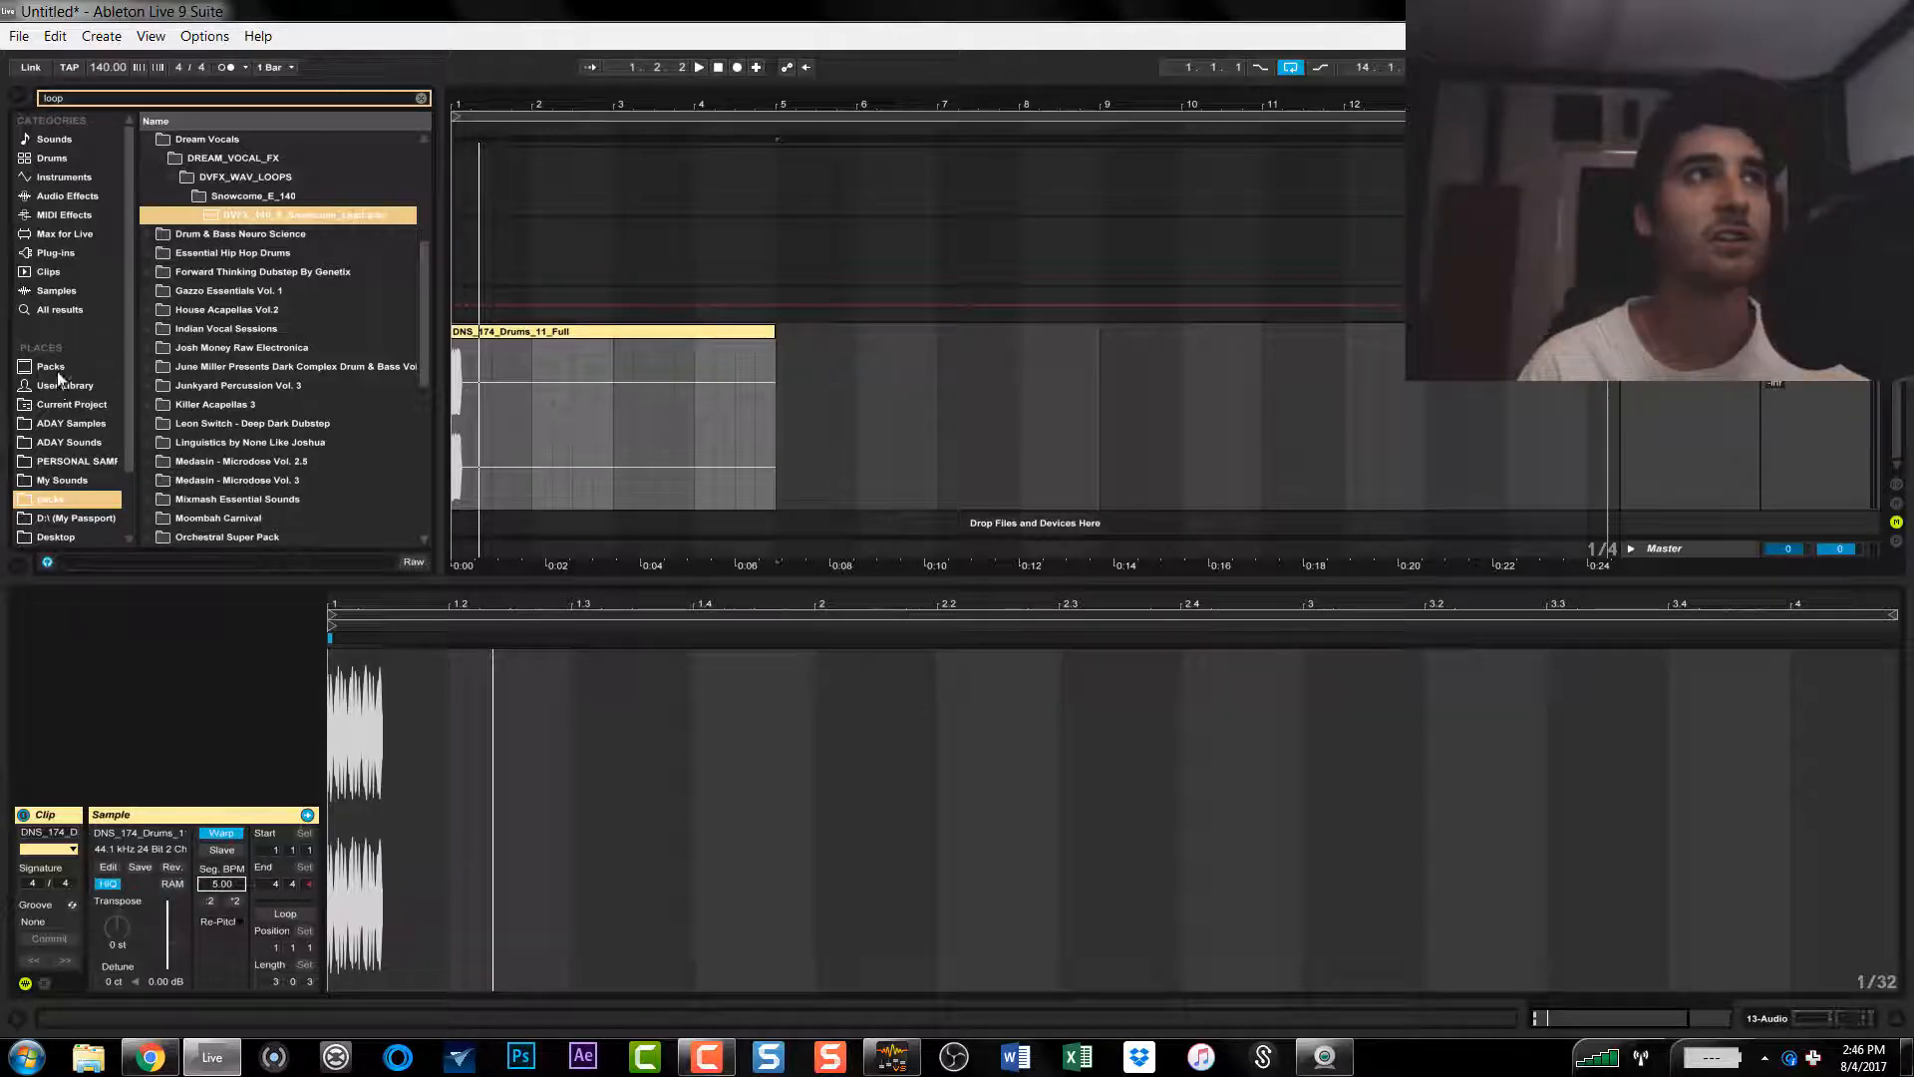
Step: Clear the browser search and open the Originals folder inside ADAY Music in the Dropbox location
{"action": "left_click", "coordinate": [420, 98]}
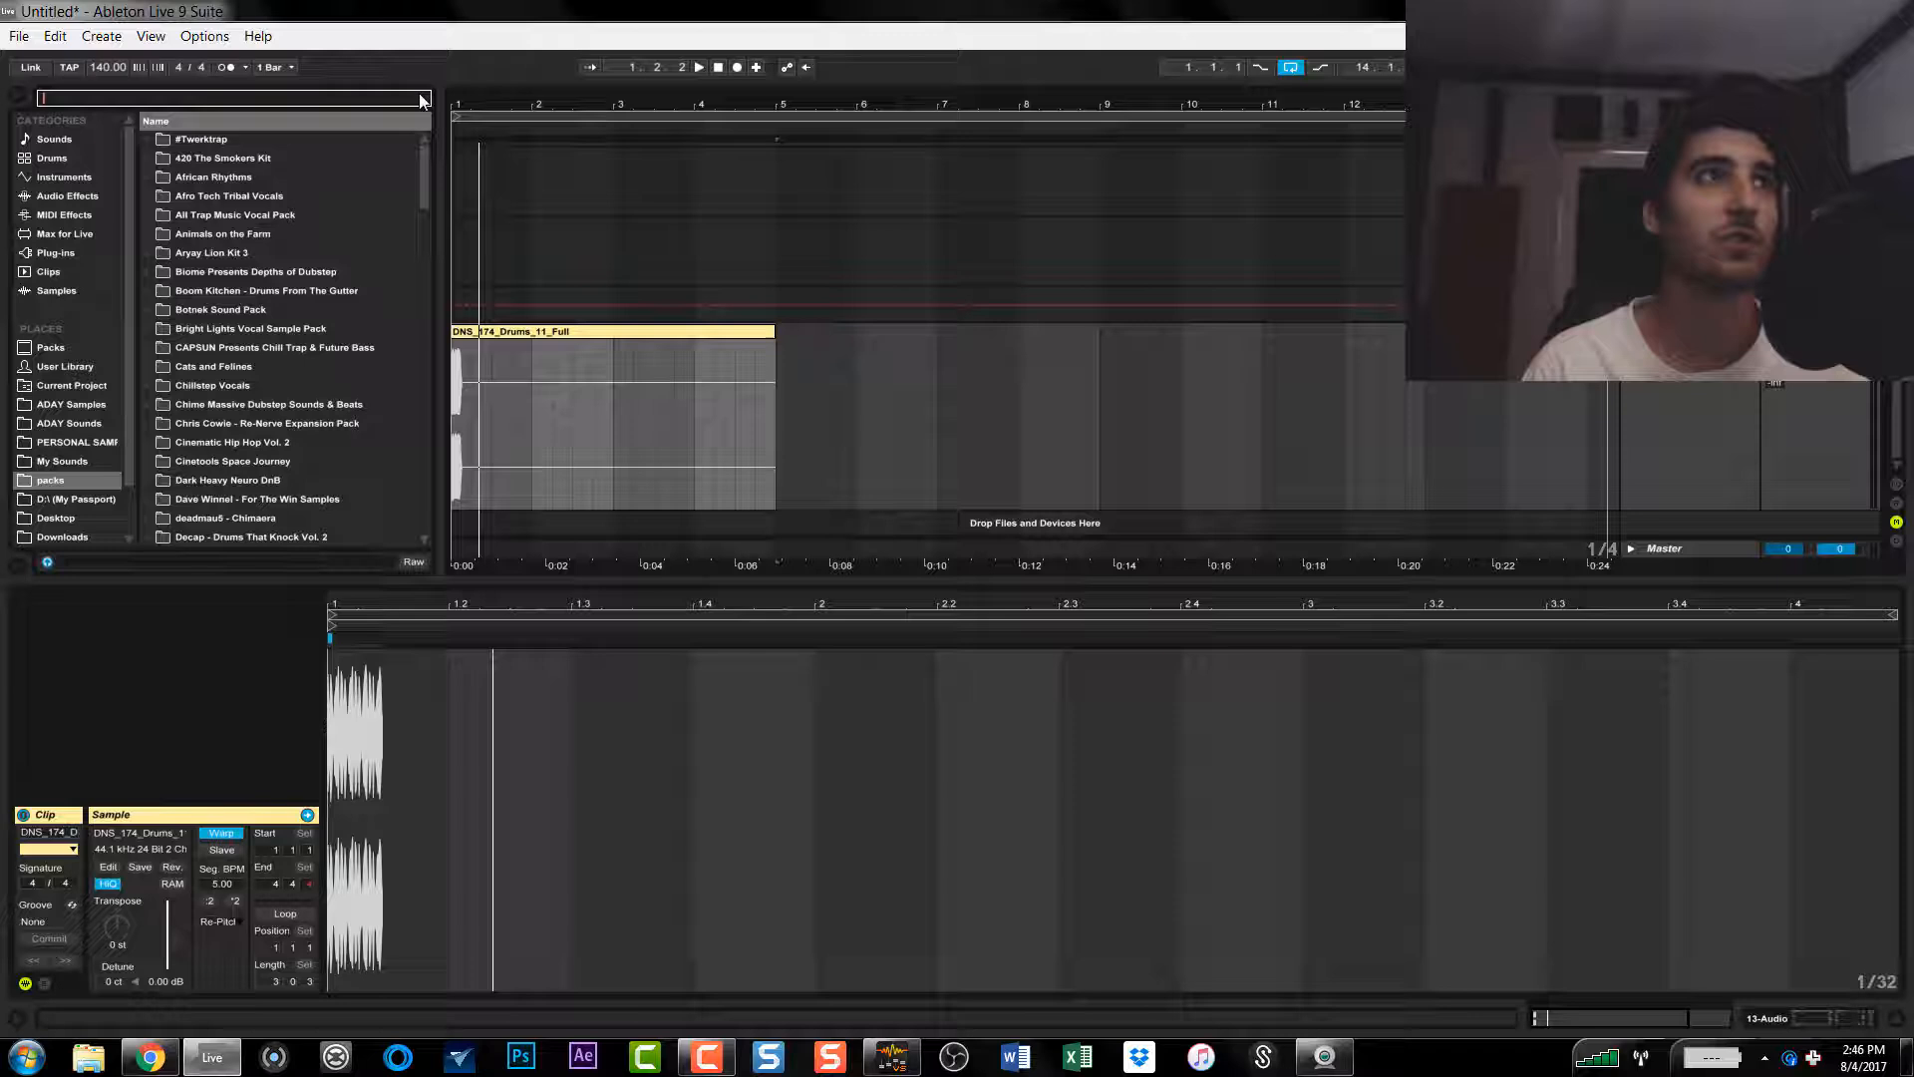
{"action": "left_click", "coordinate": [68, 256]}
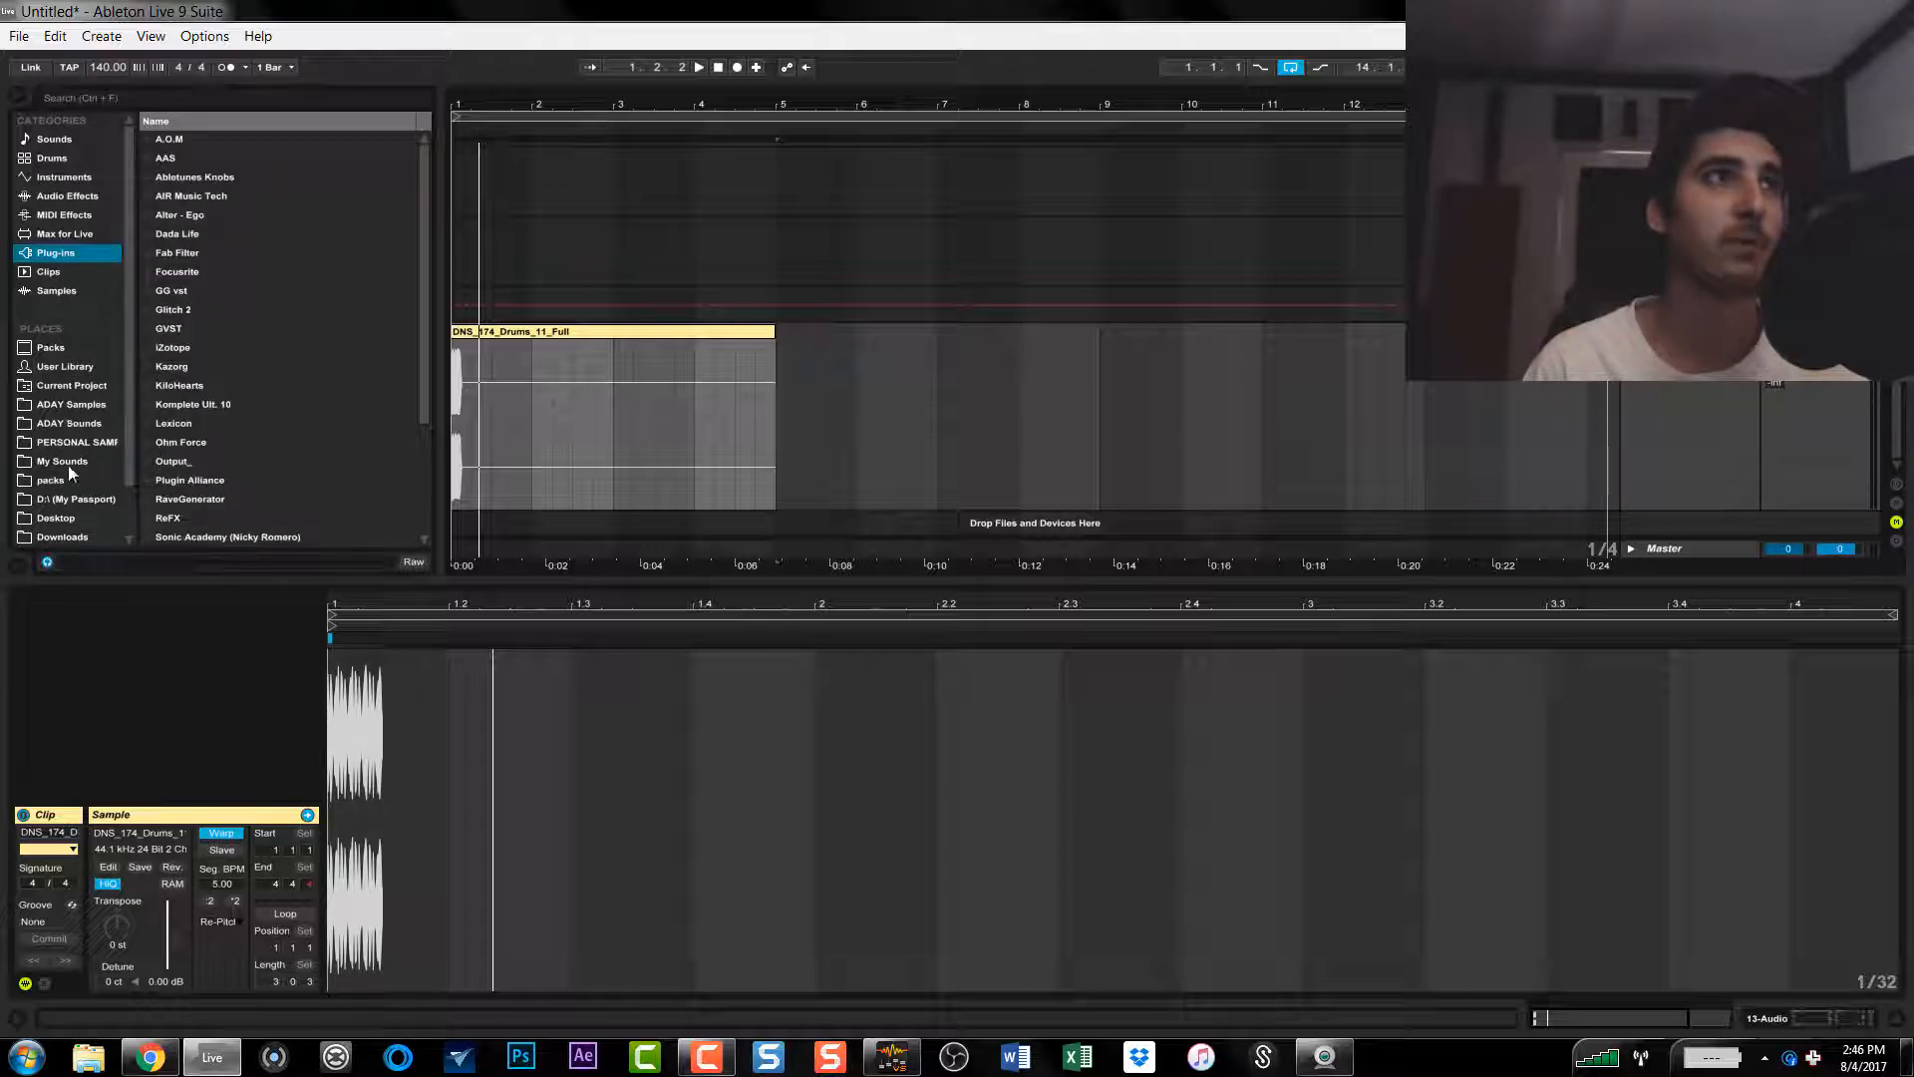
{"action": "scroll", "coordinate": [82, 471], "scroll_direction": "down", "scroll_amount": 3}
{"action": "left_click", "coordinate": [57, 499]}
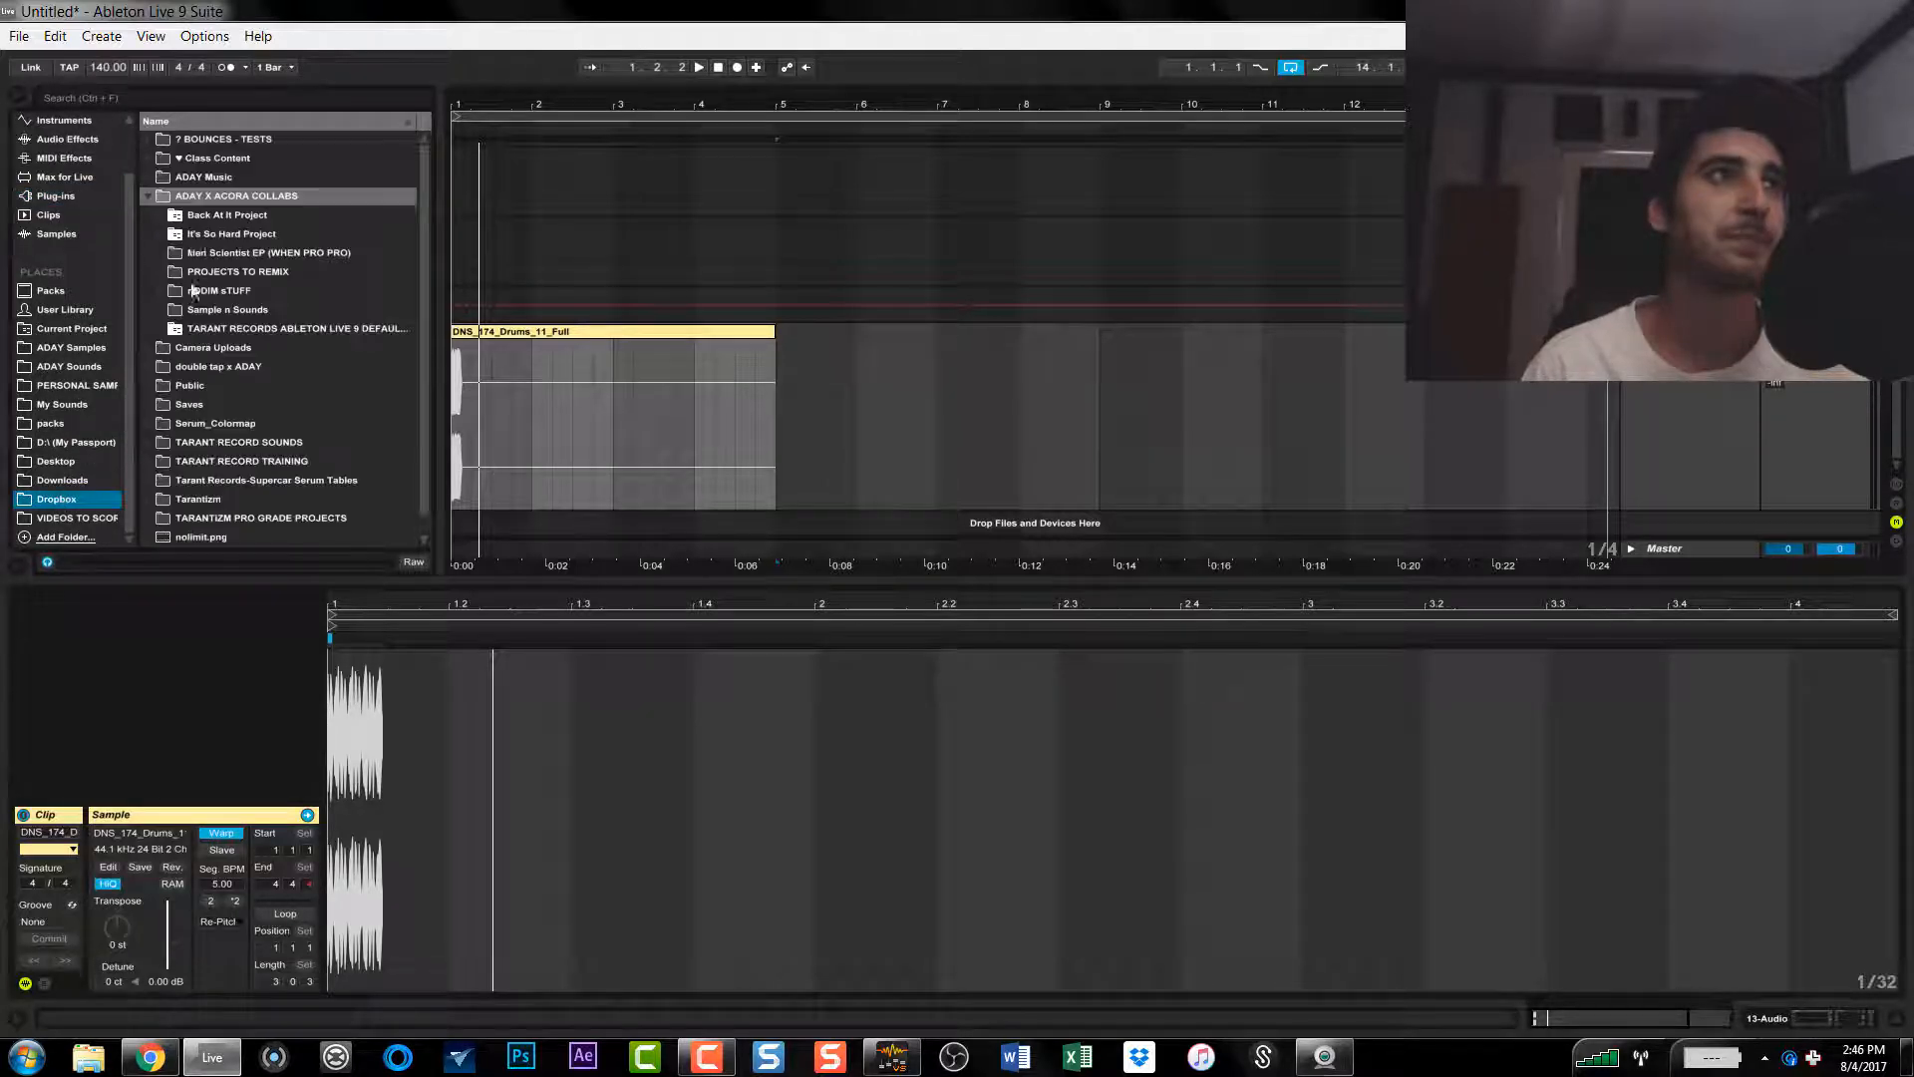
{"action": "left_click", "coordinate": [145, 196]}
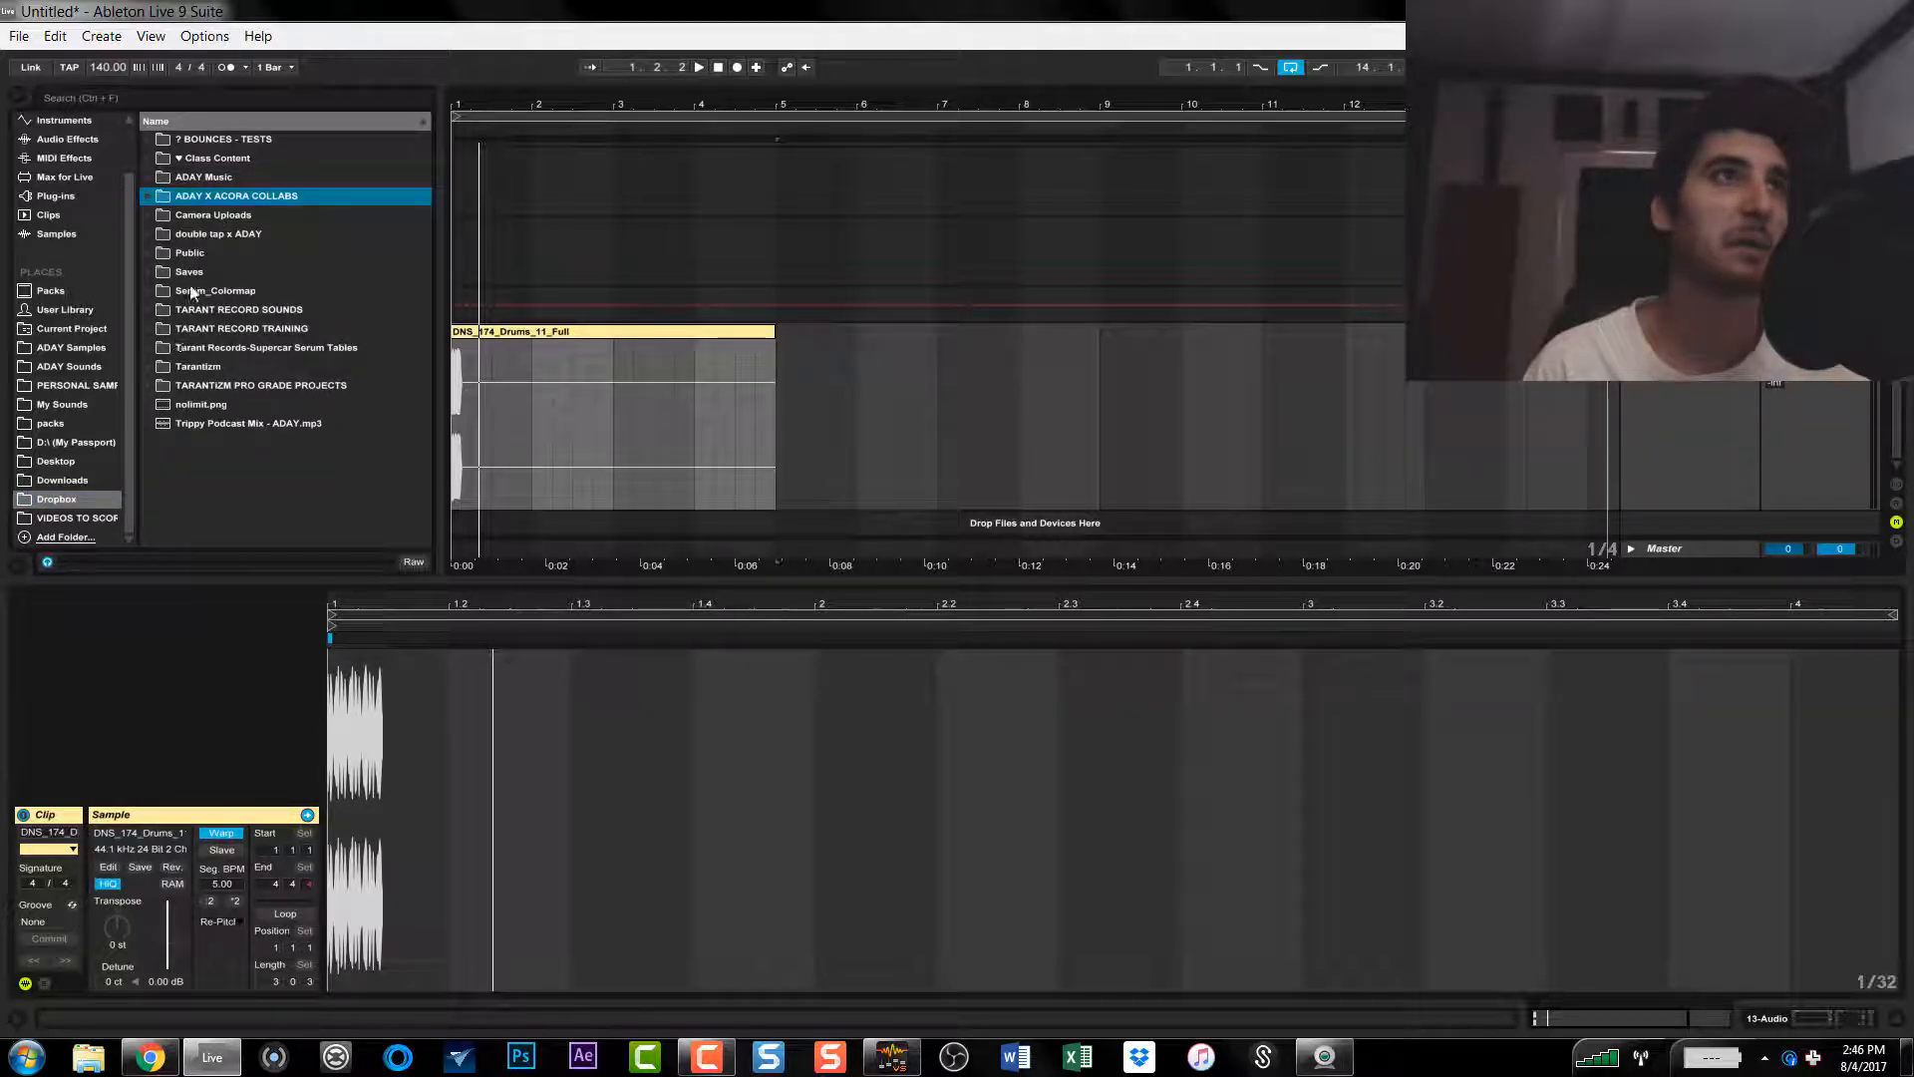
{"action": "left_click", "coordinate": [157, 177]}
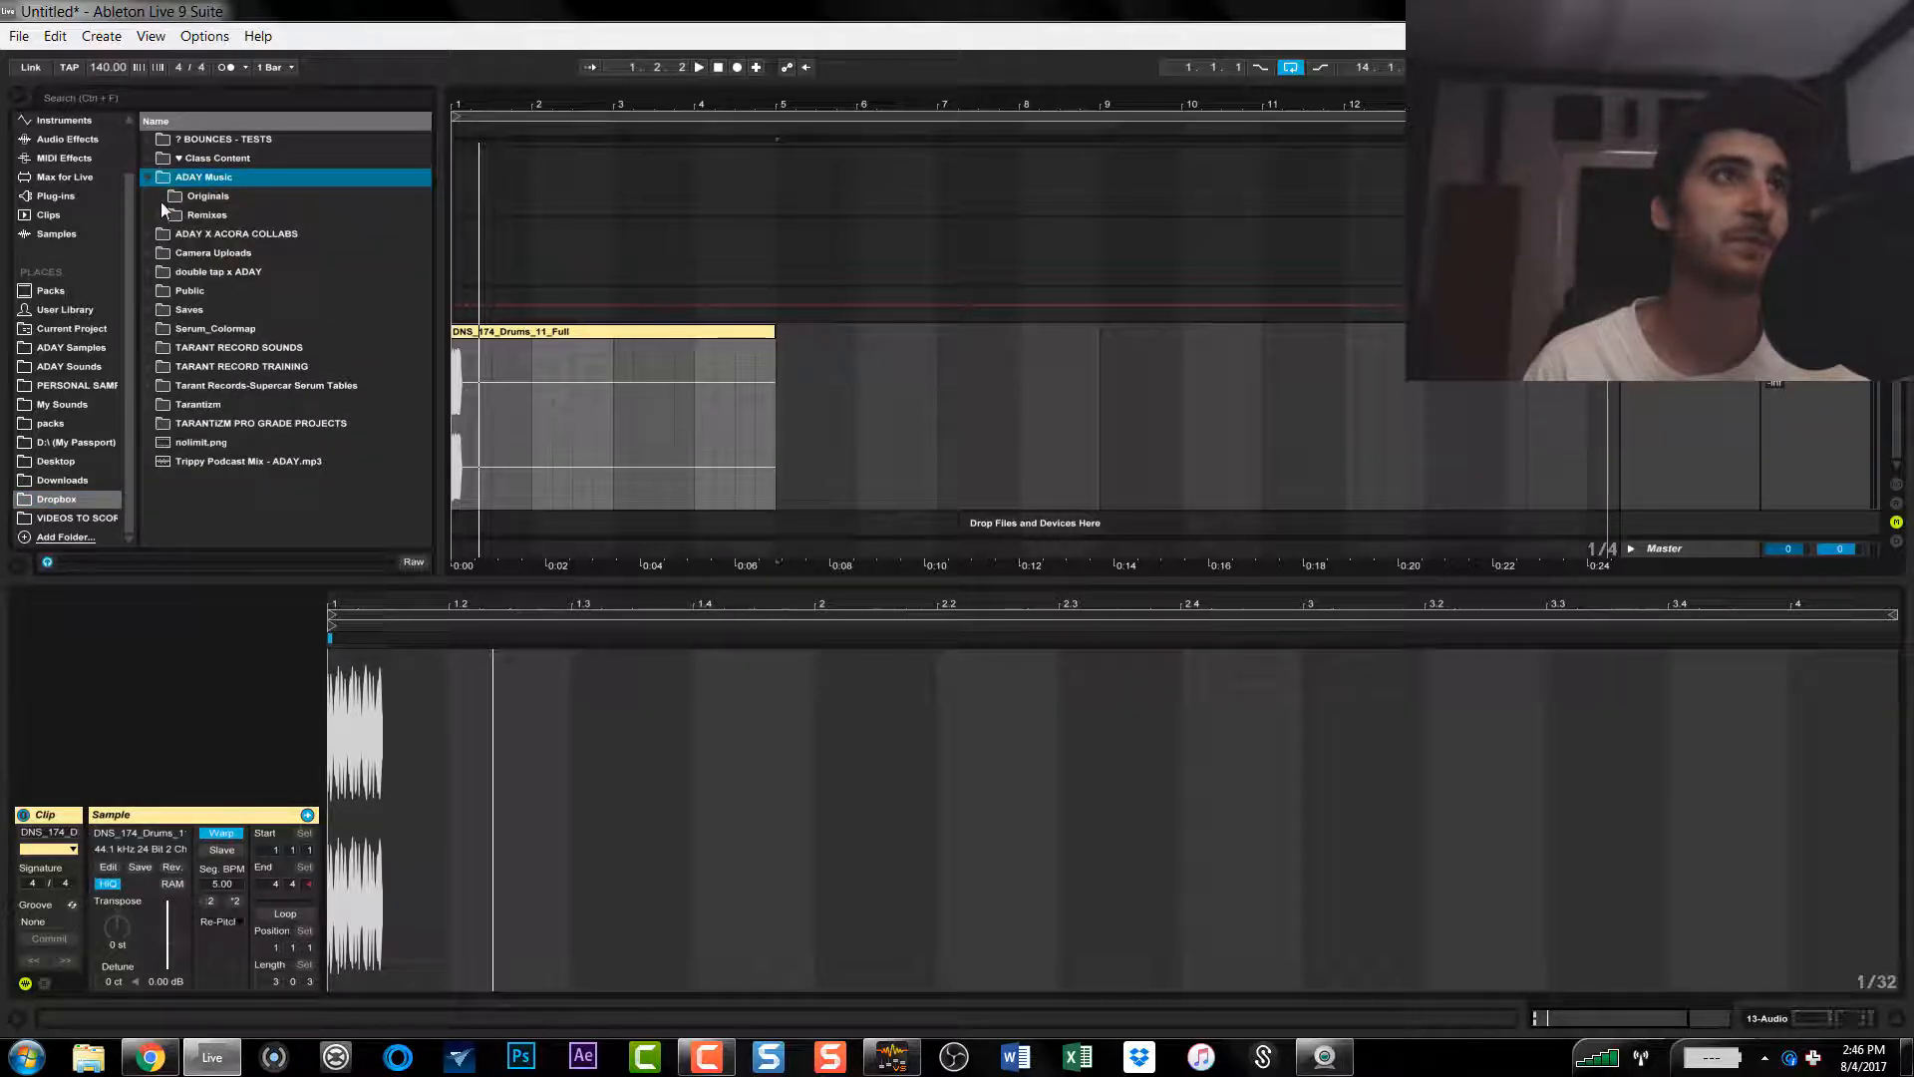
{"action": "left_click", "coordinate": [159, 200]}
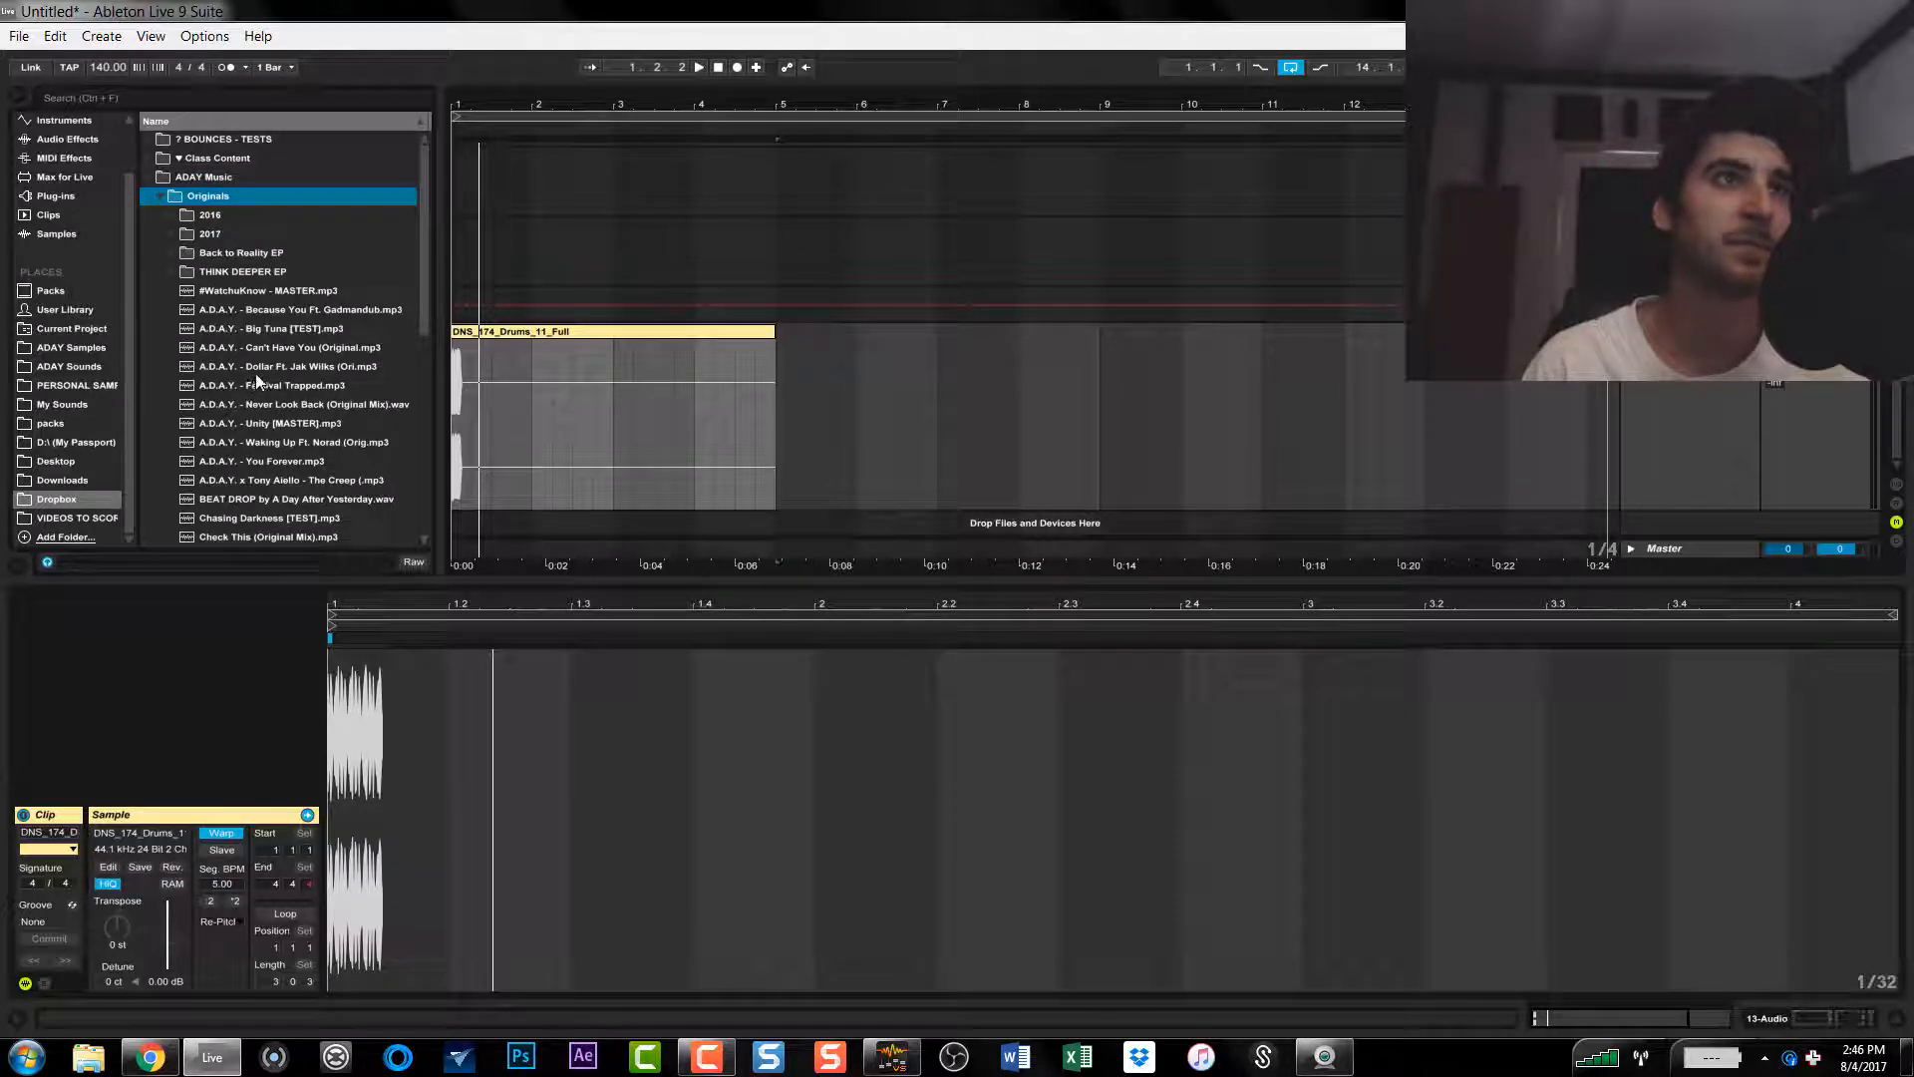
Step: Place the "Dollar" song file on the drum clip's track at 7.4.1 and extend the arrangement loop to 130 bars
{"action": "left_click_drag", "start_coordinate": [259, 366], "coordinate": [1002, 410]}
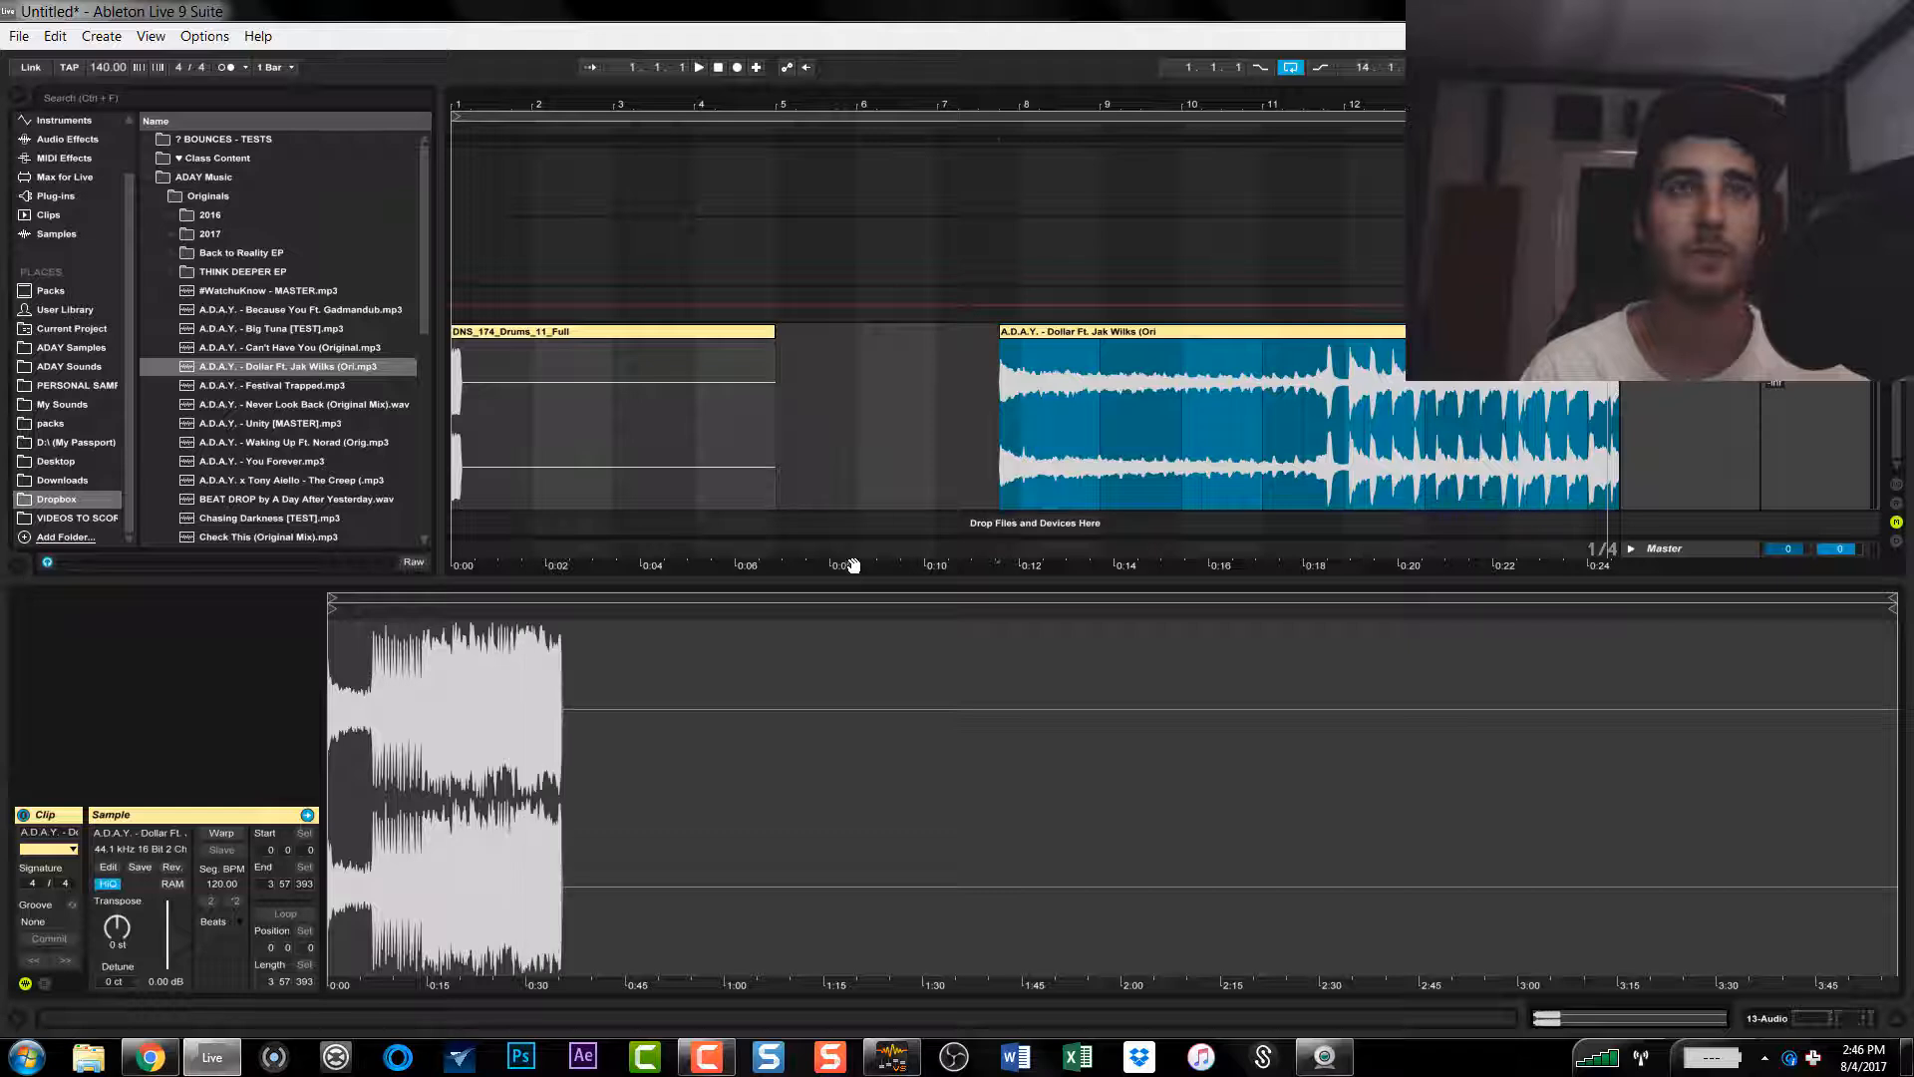
{"action": "key", "text": "space"}
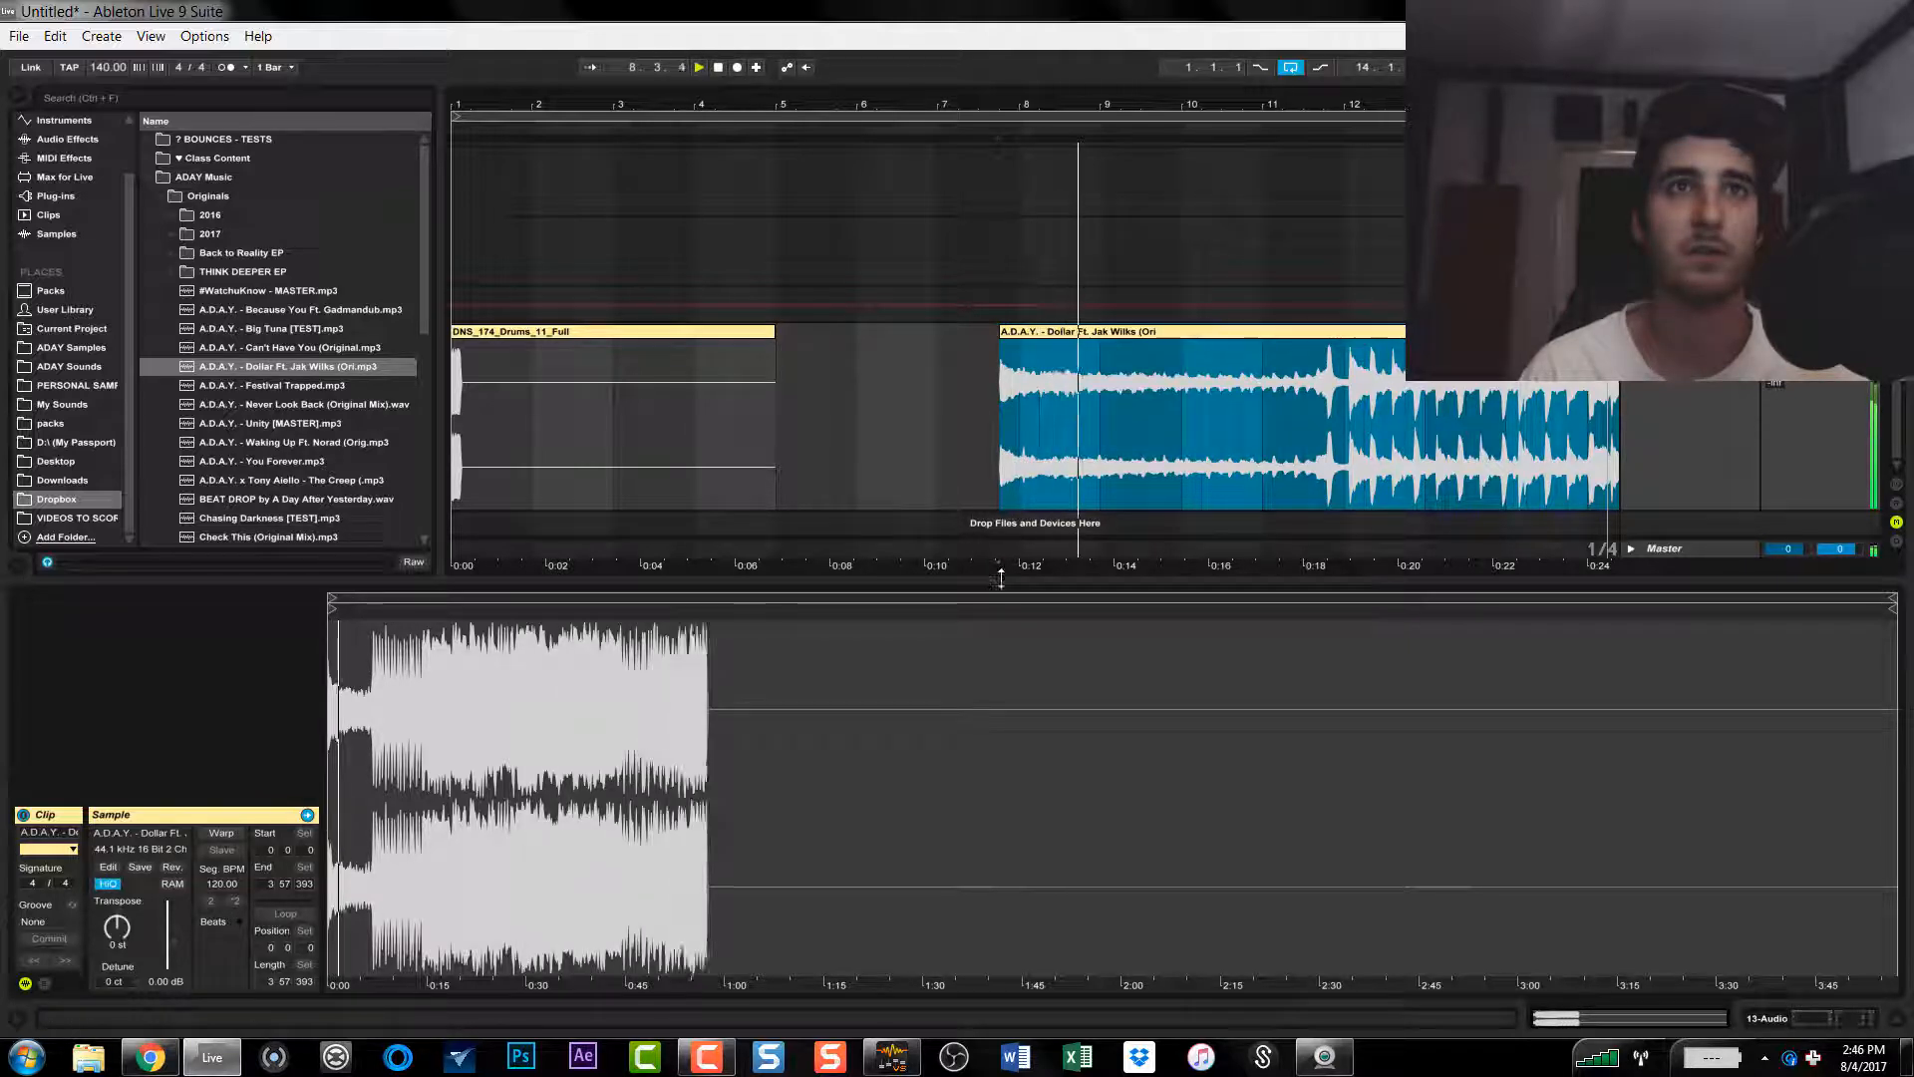
{"action": "double_click", "coordinate": [1067, 100]}
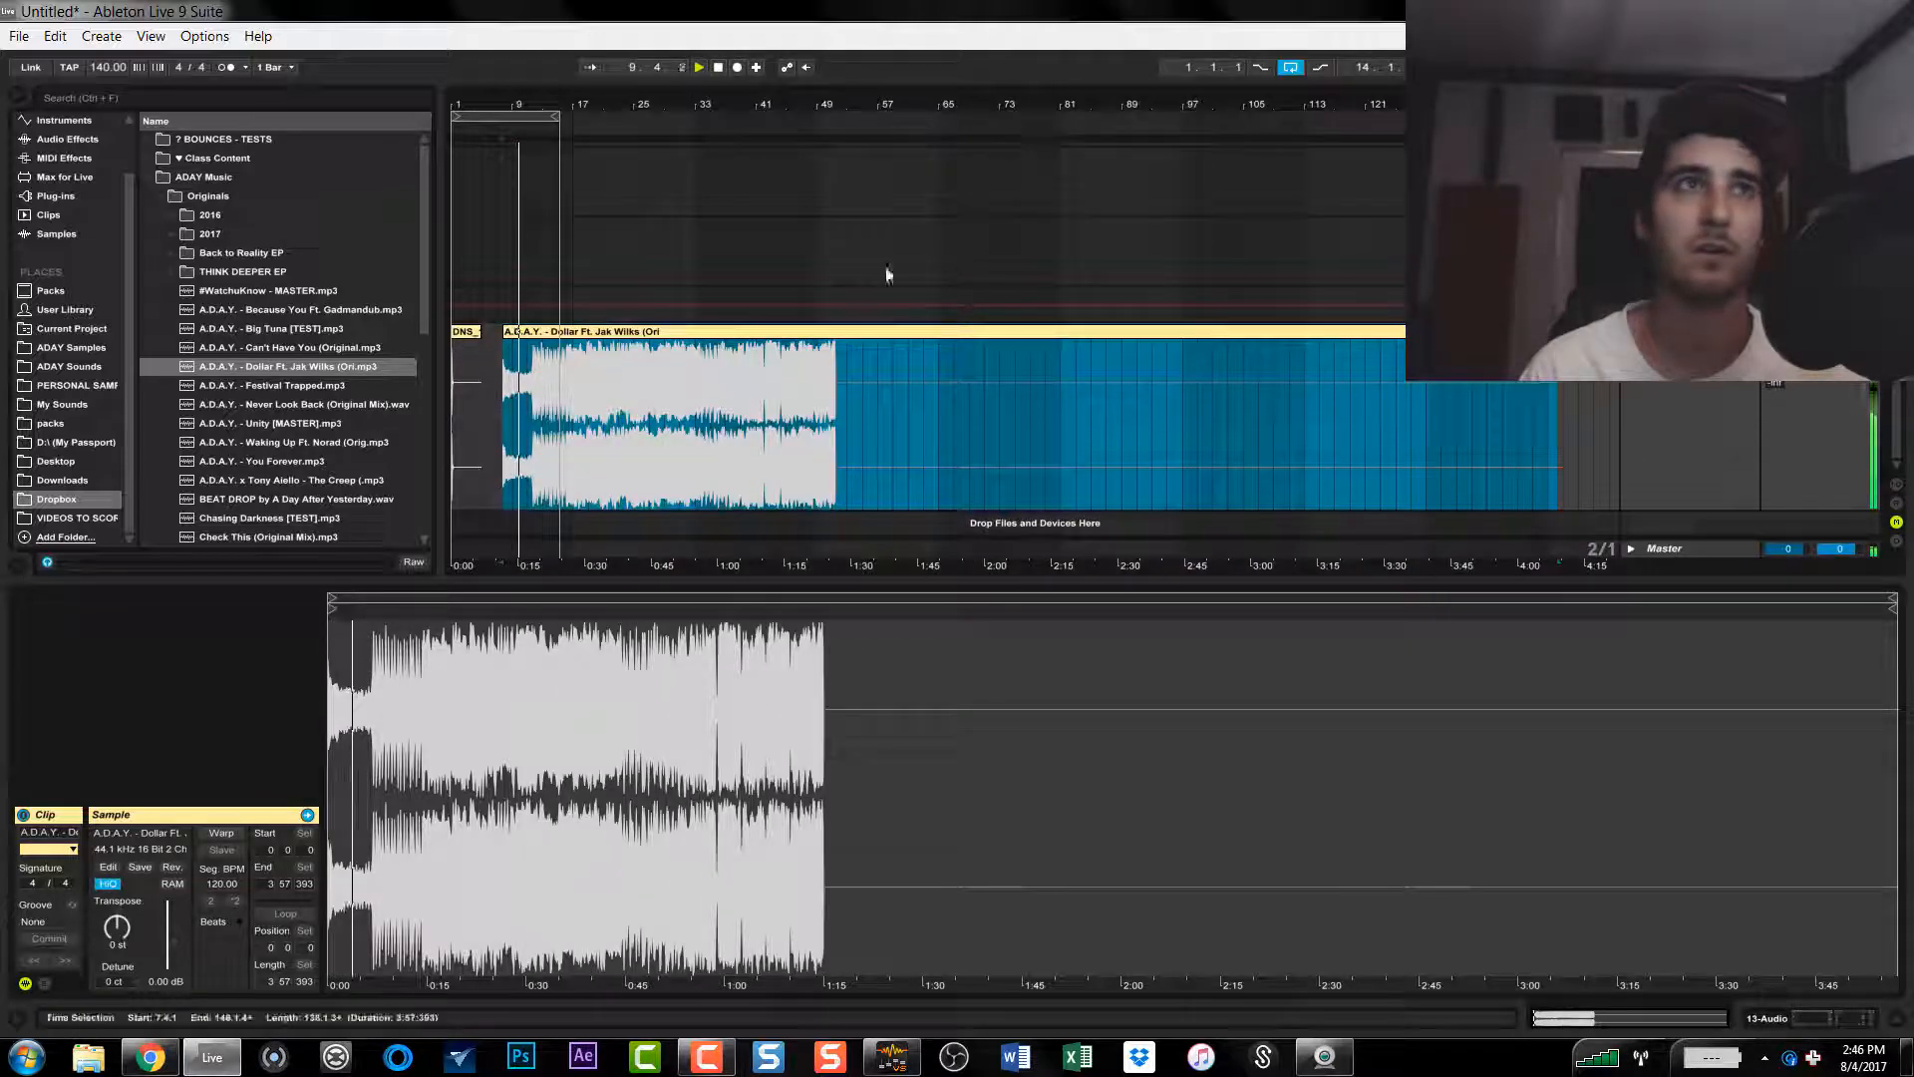
{"action": "left_click_drag", "start_coordinate": [555, 116], "coordinate": [1440, 116]}
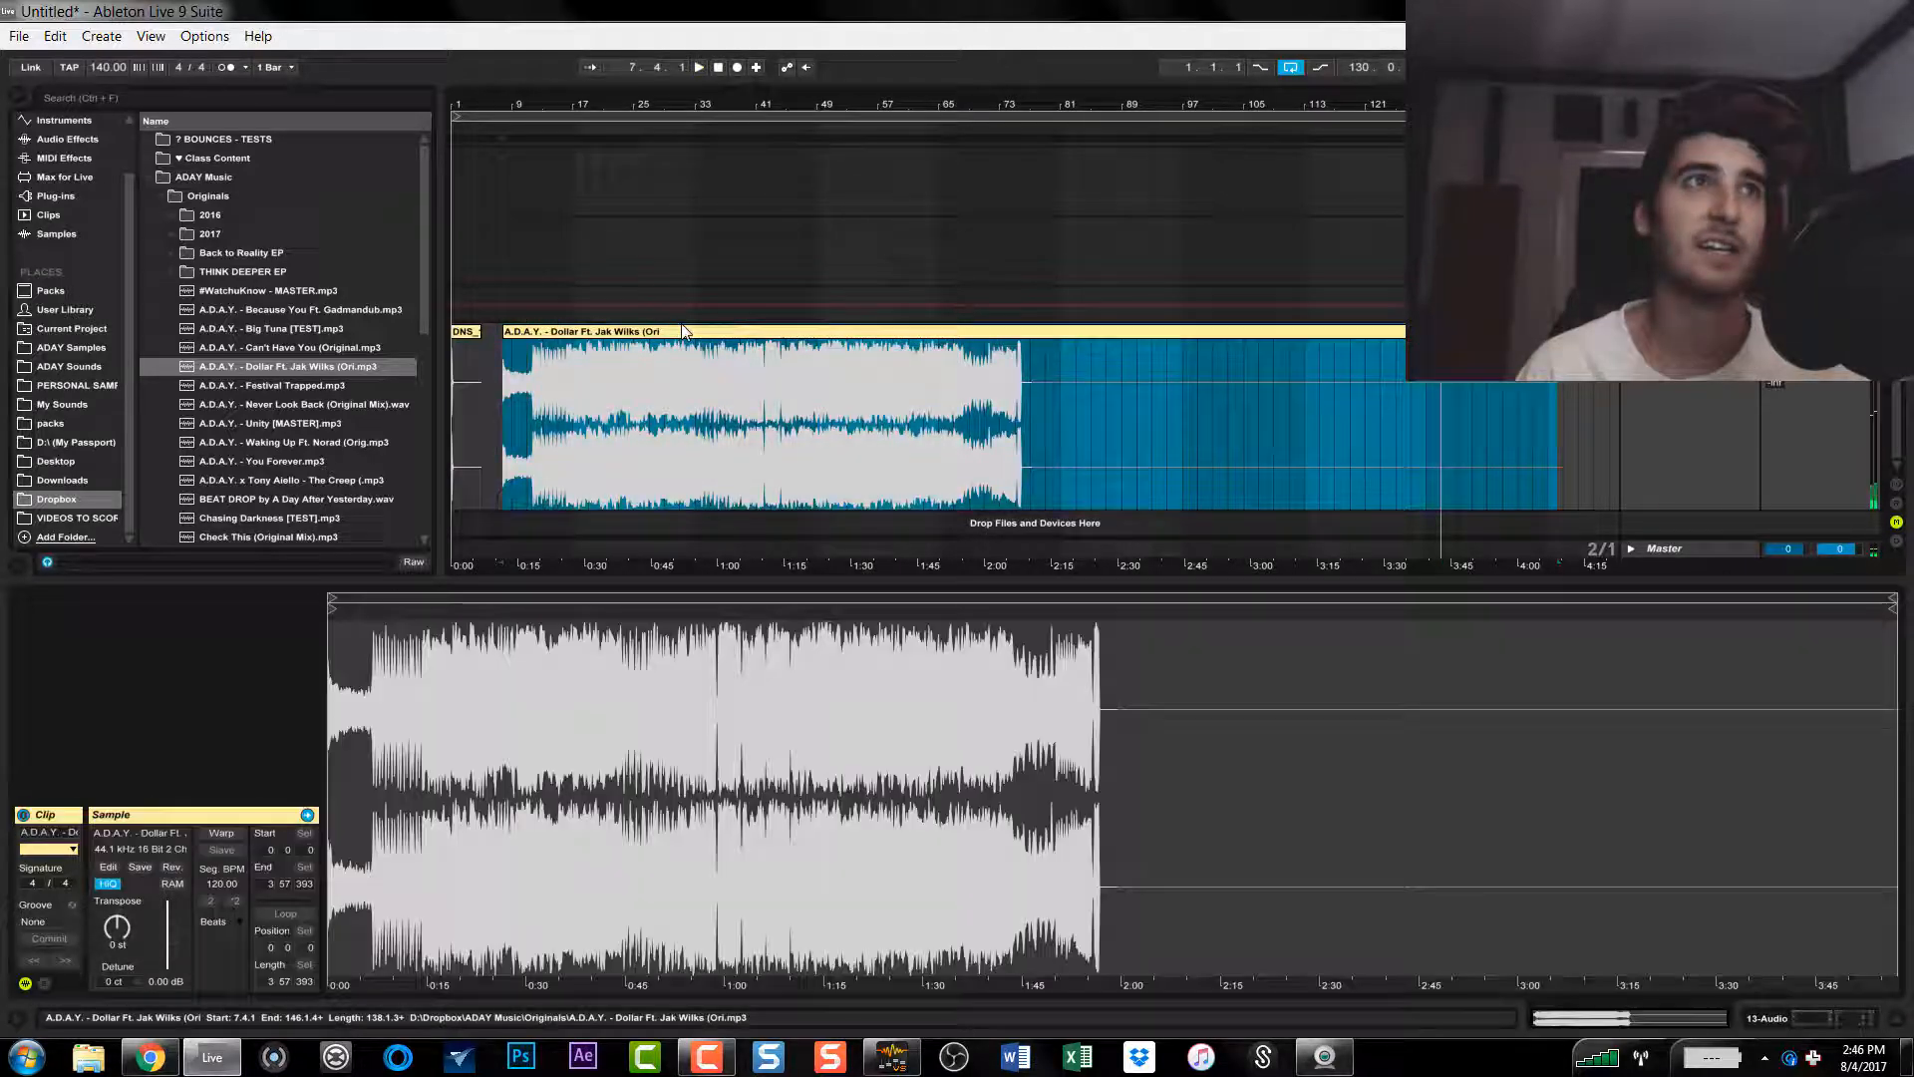
Step: Select the imported song clip and set the project tempo to 110 BPM
{"action": "left_click", "coordinate": [588, 369]}
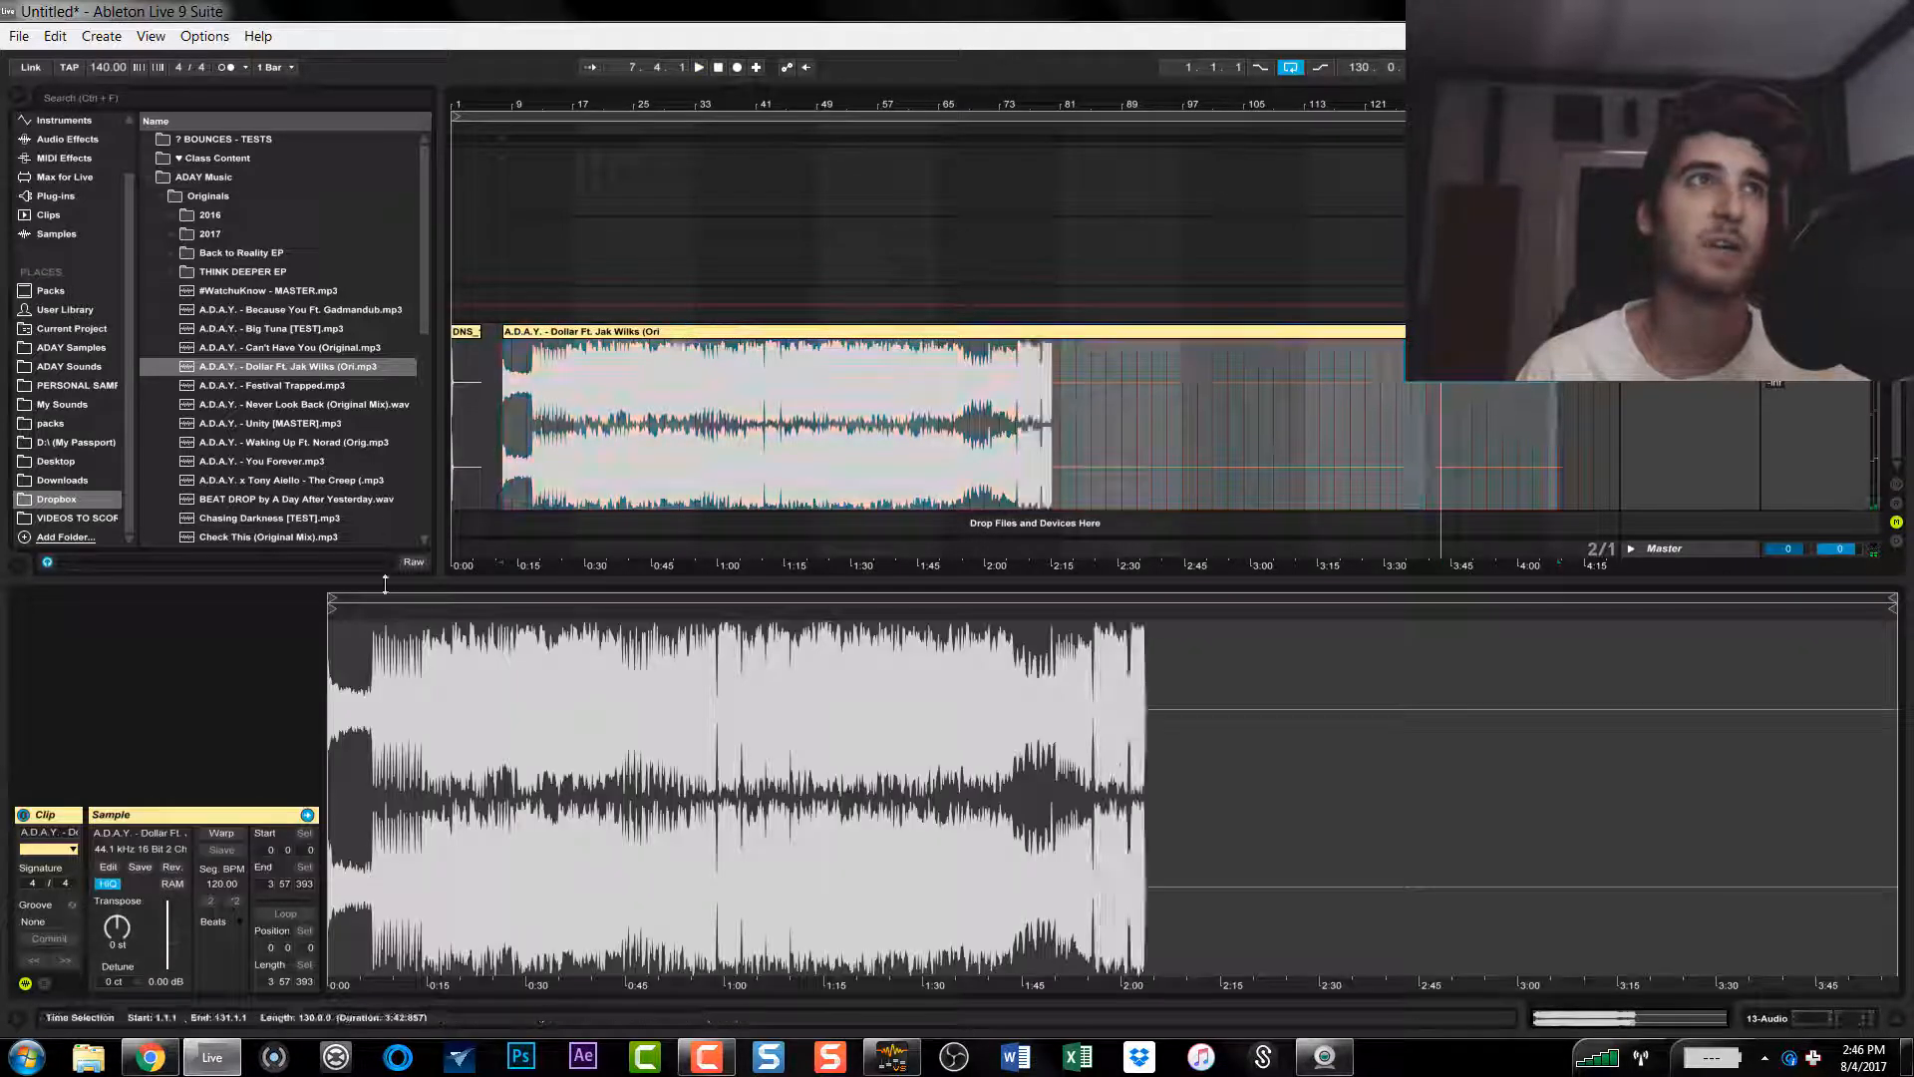
{"action": "left_click", "coordinate": [117, 67]}
{"action": "type", "text": "110"}
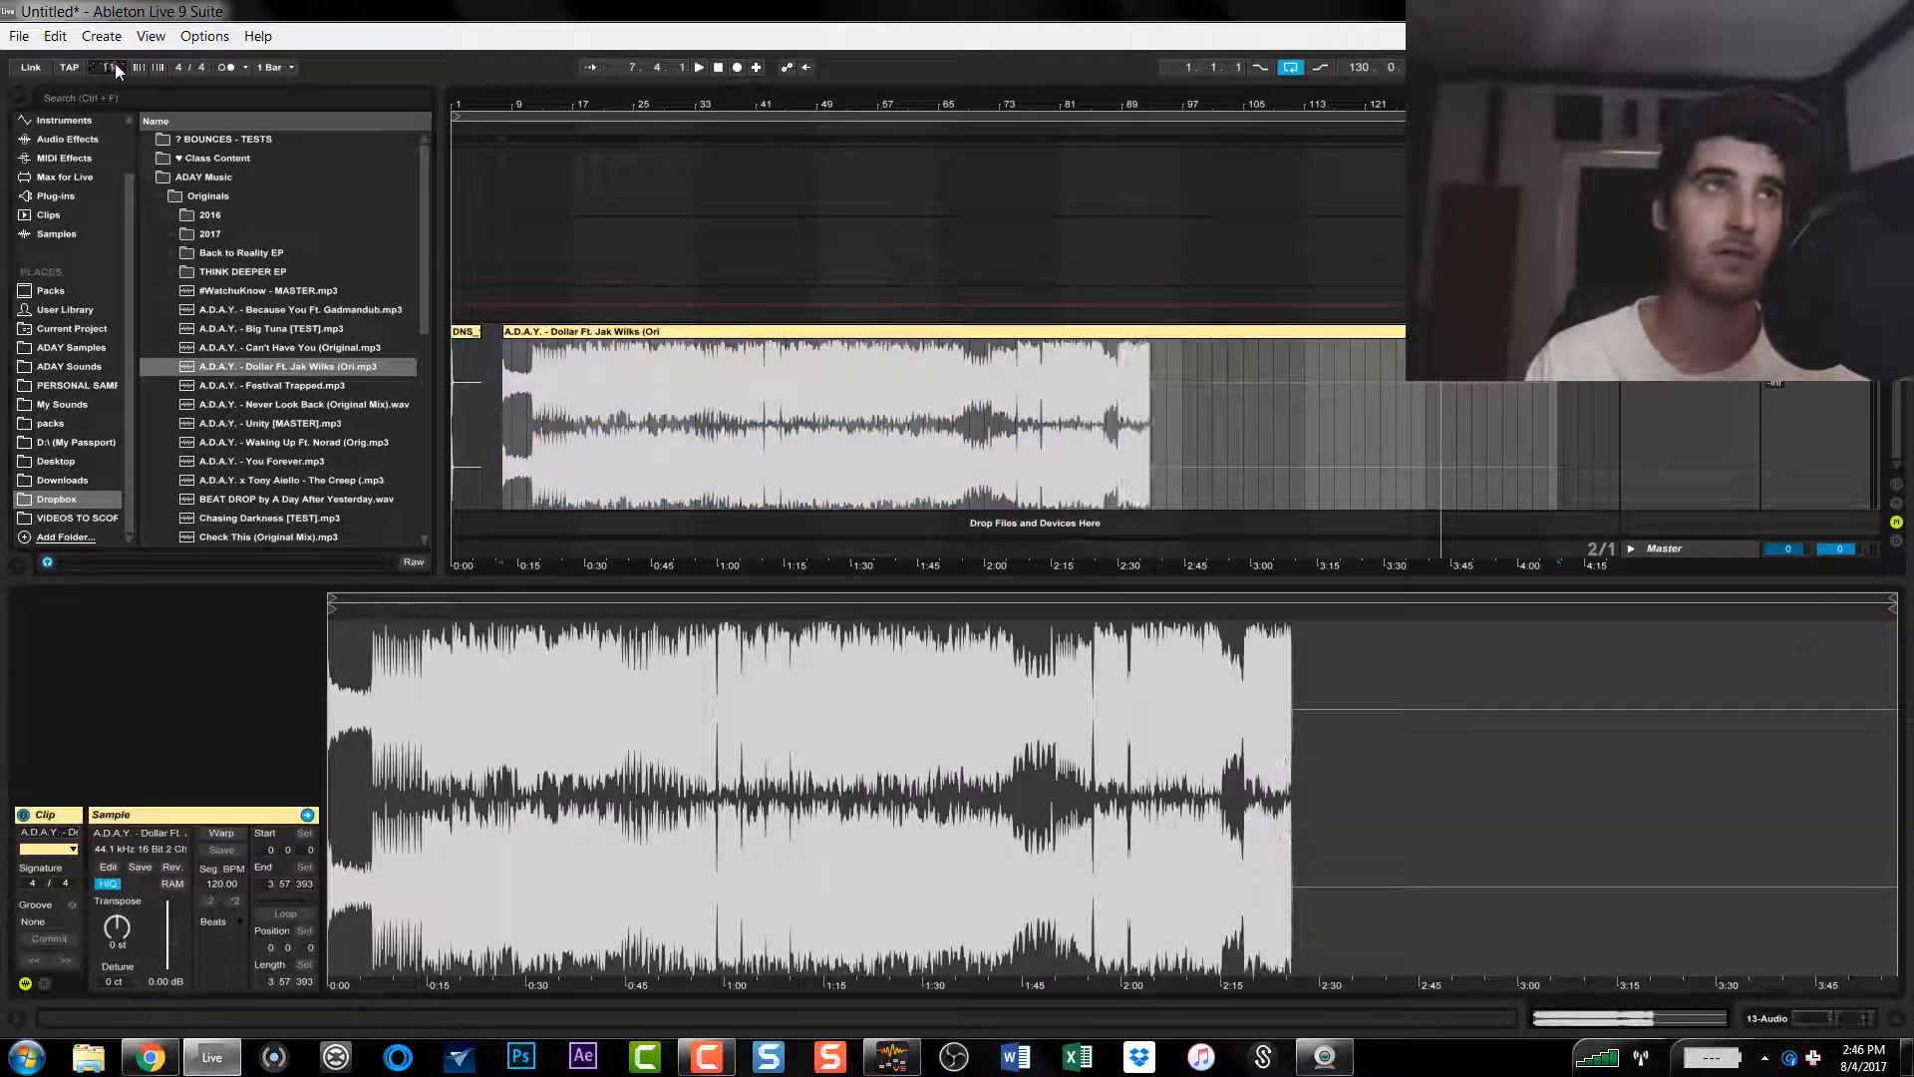
{"action": "key", "text": "Return"}
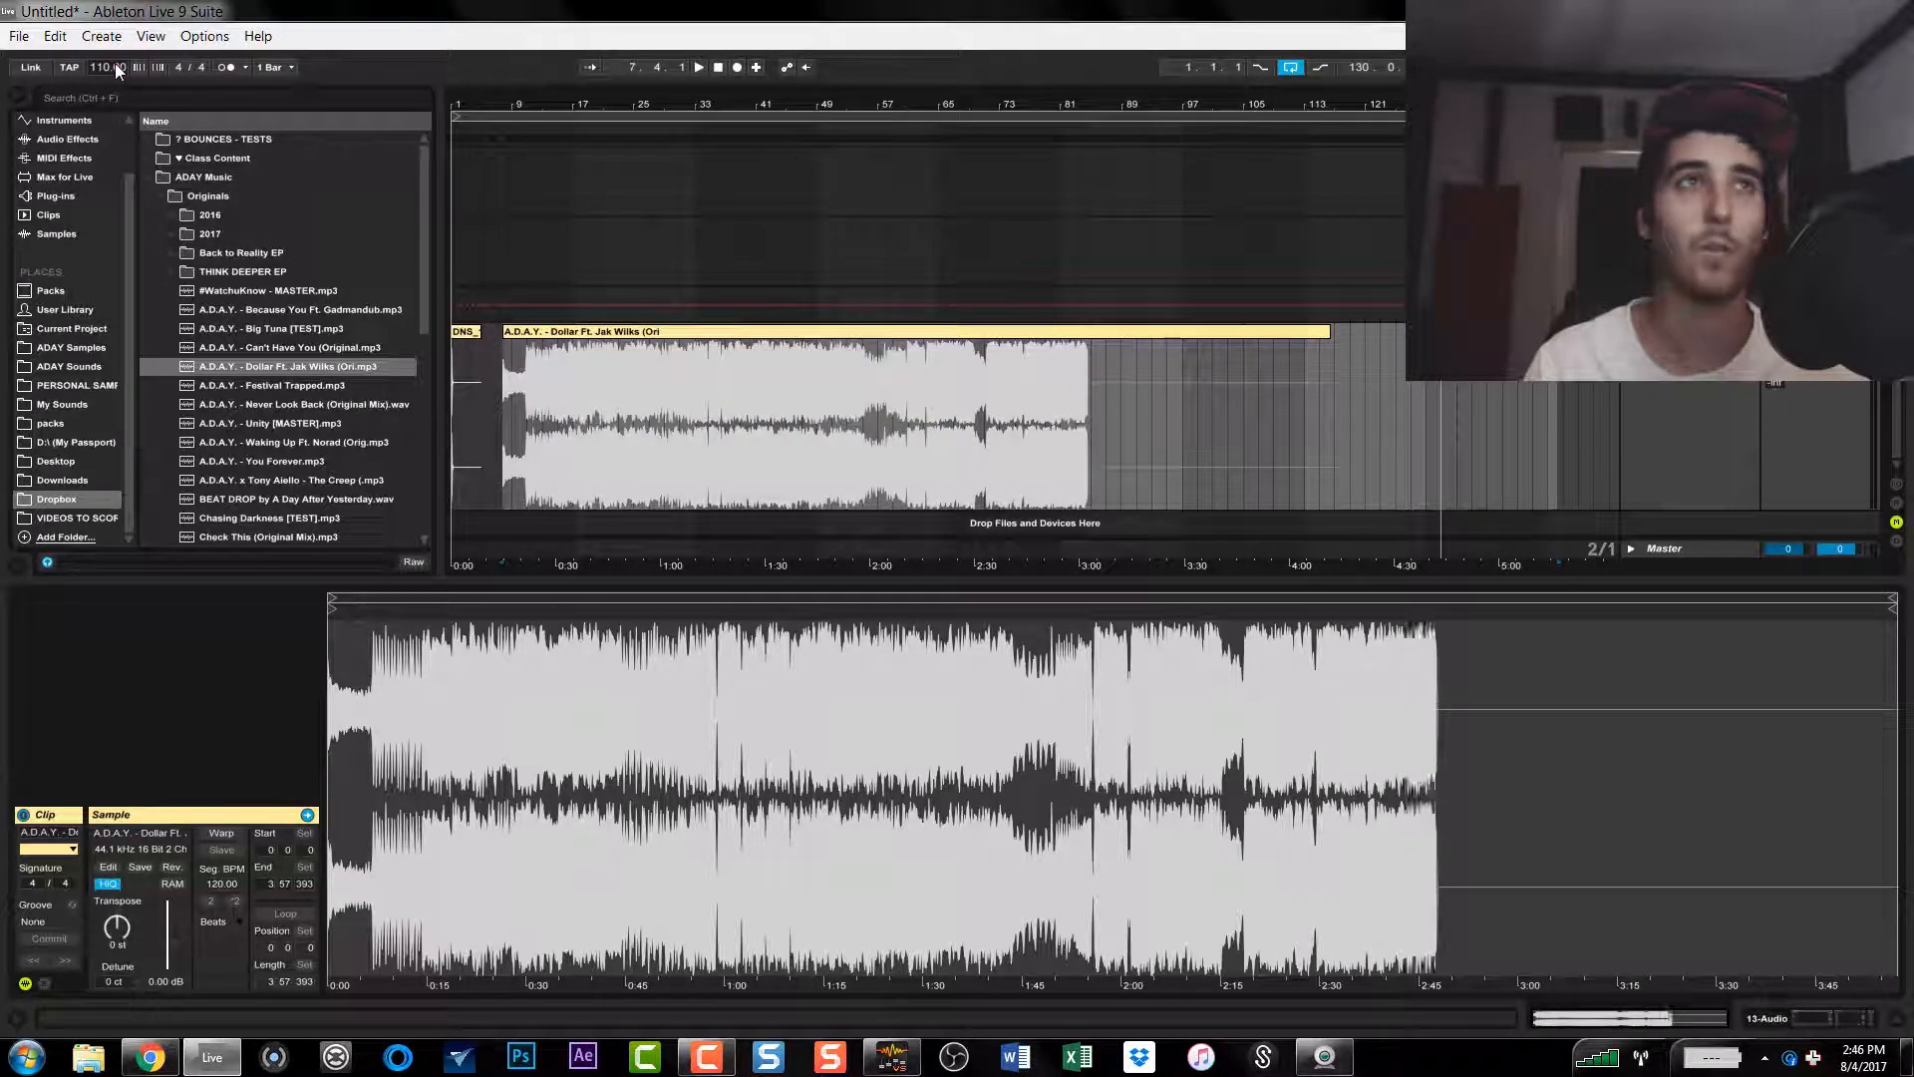
Step: Play the song from about bar 9 and turn on warping for its clip
{"action": "left_click", "coordinate": [521, 379]}
{"action": "key", "text": "space"}
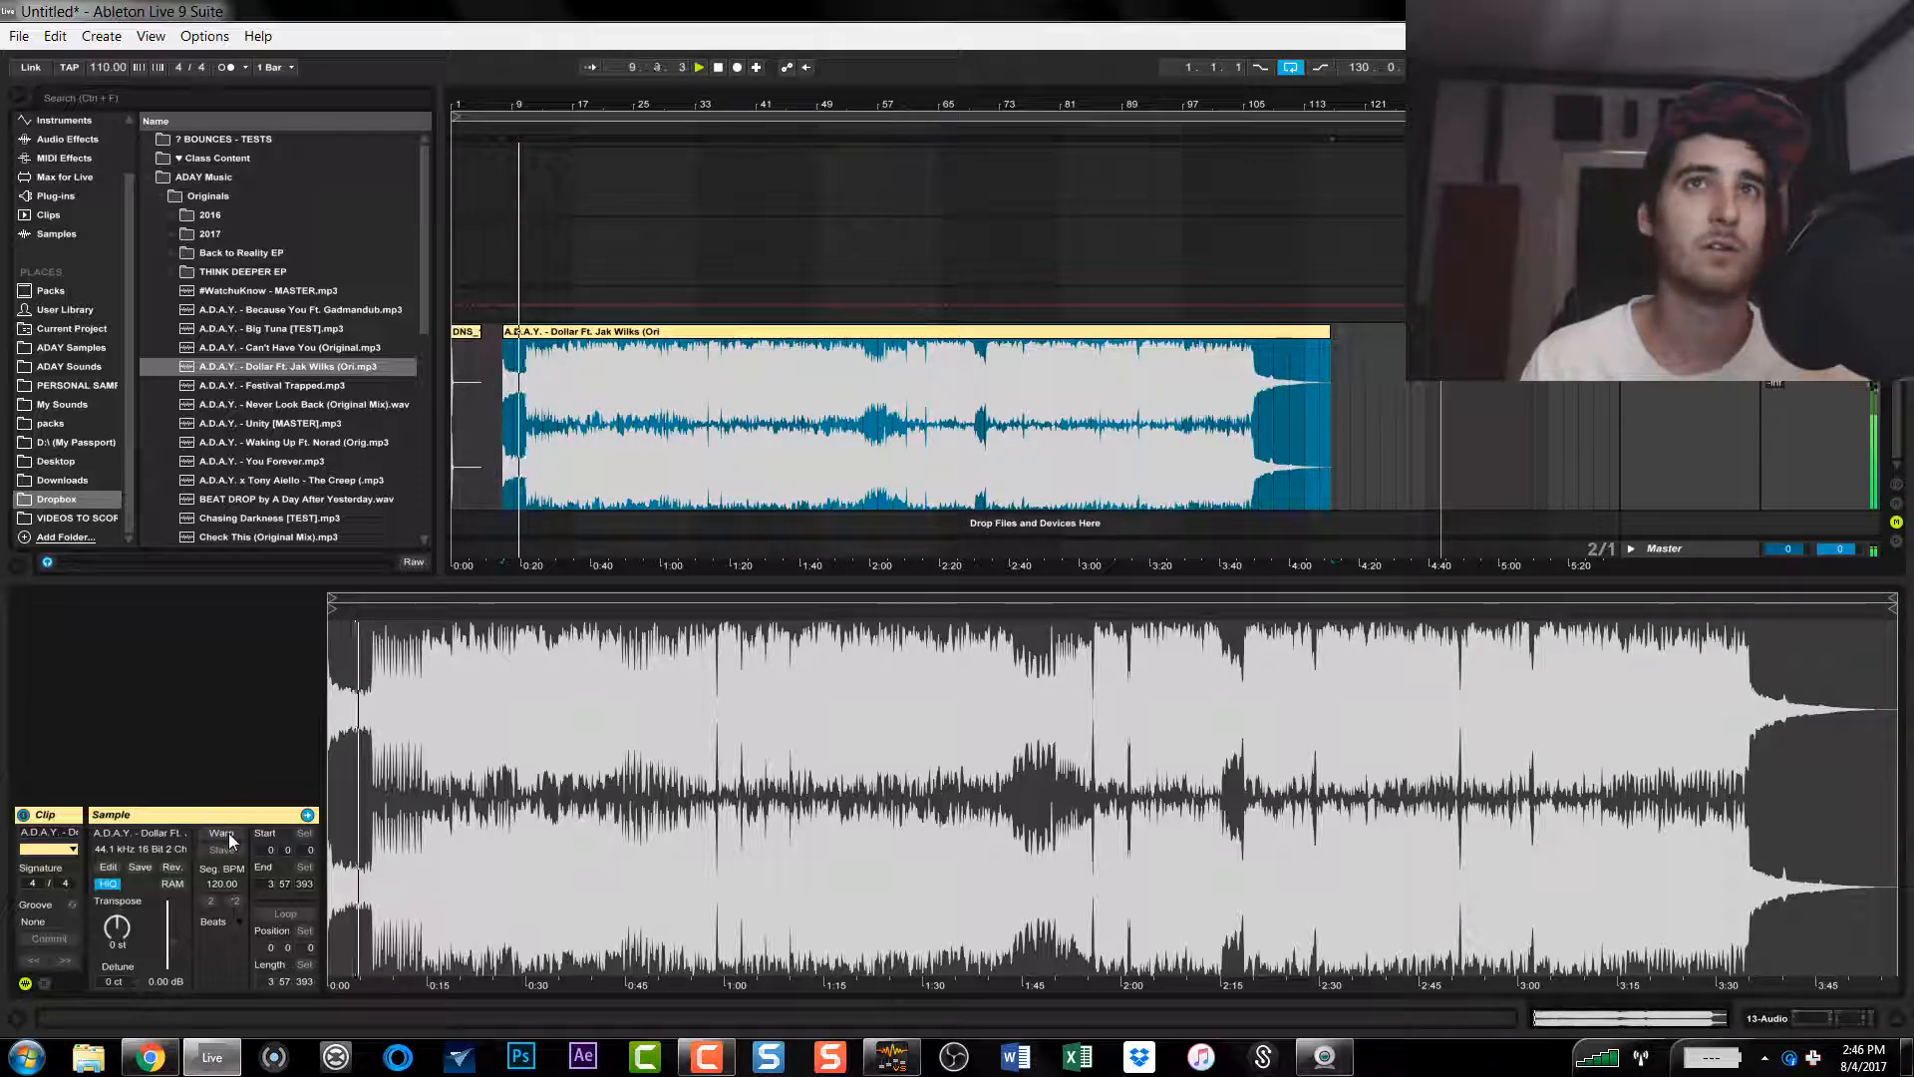
{"action": "left_click", "coordinate": [222, 834]}
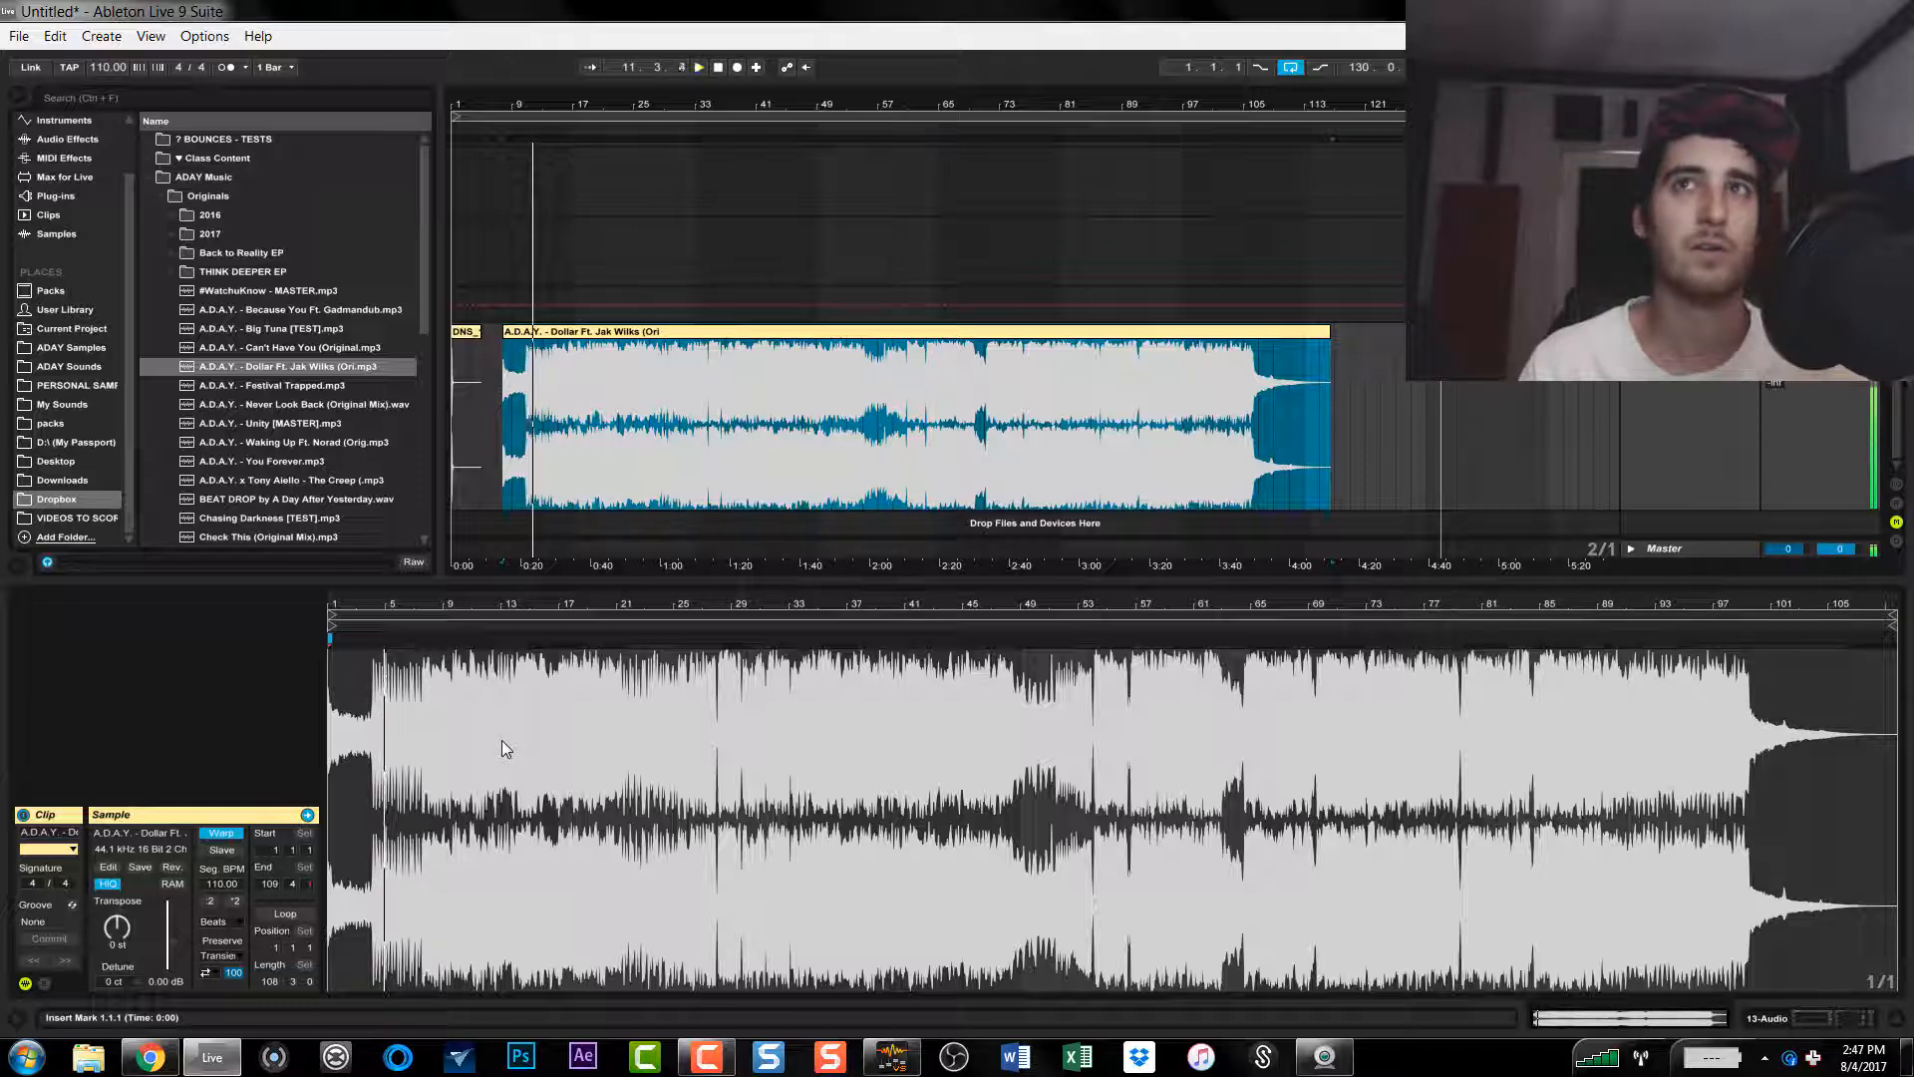
Step: Set the song clip's warp mode to Complex Pro
{"action": "left_click", "coordinate": [544, 407]}
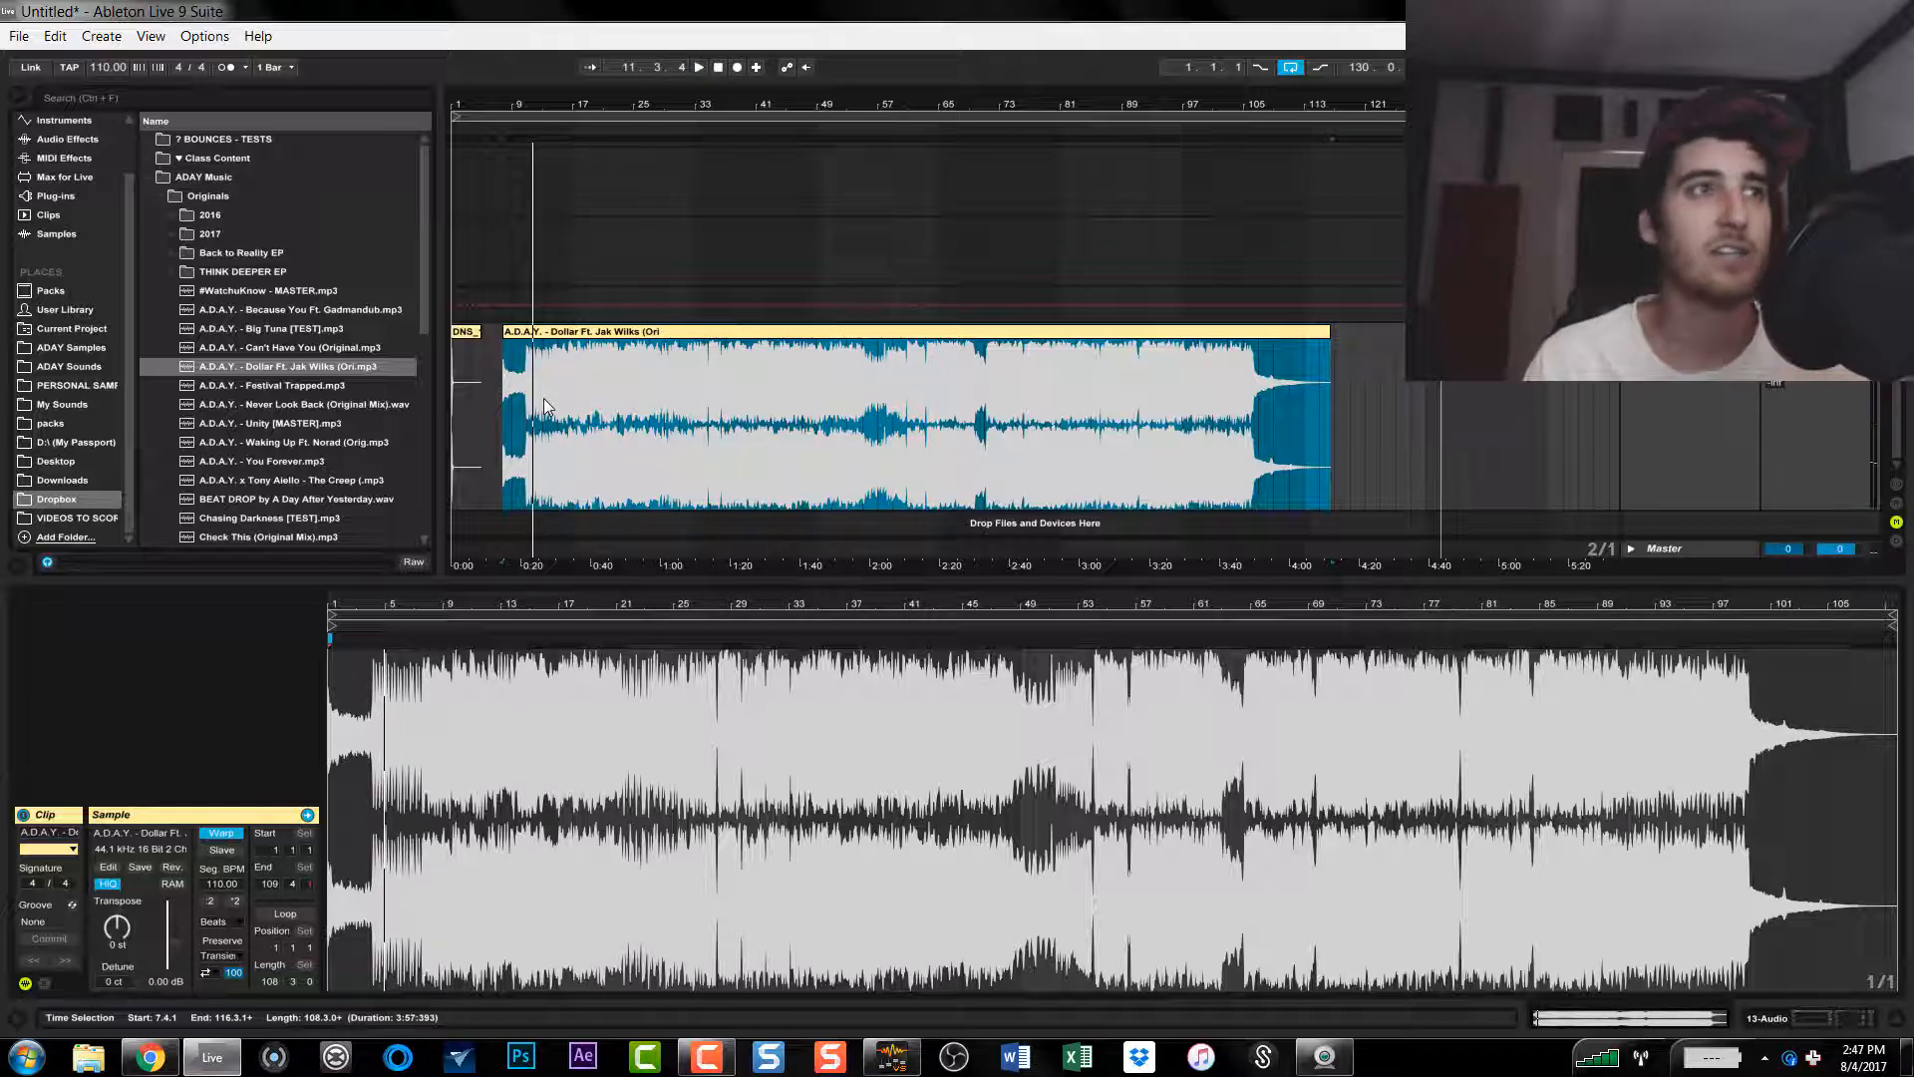
{"action": "left_click", "coordinate": [236, 925]}
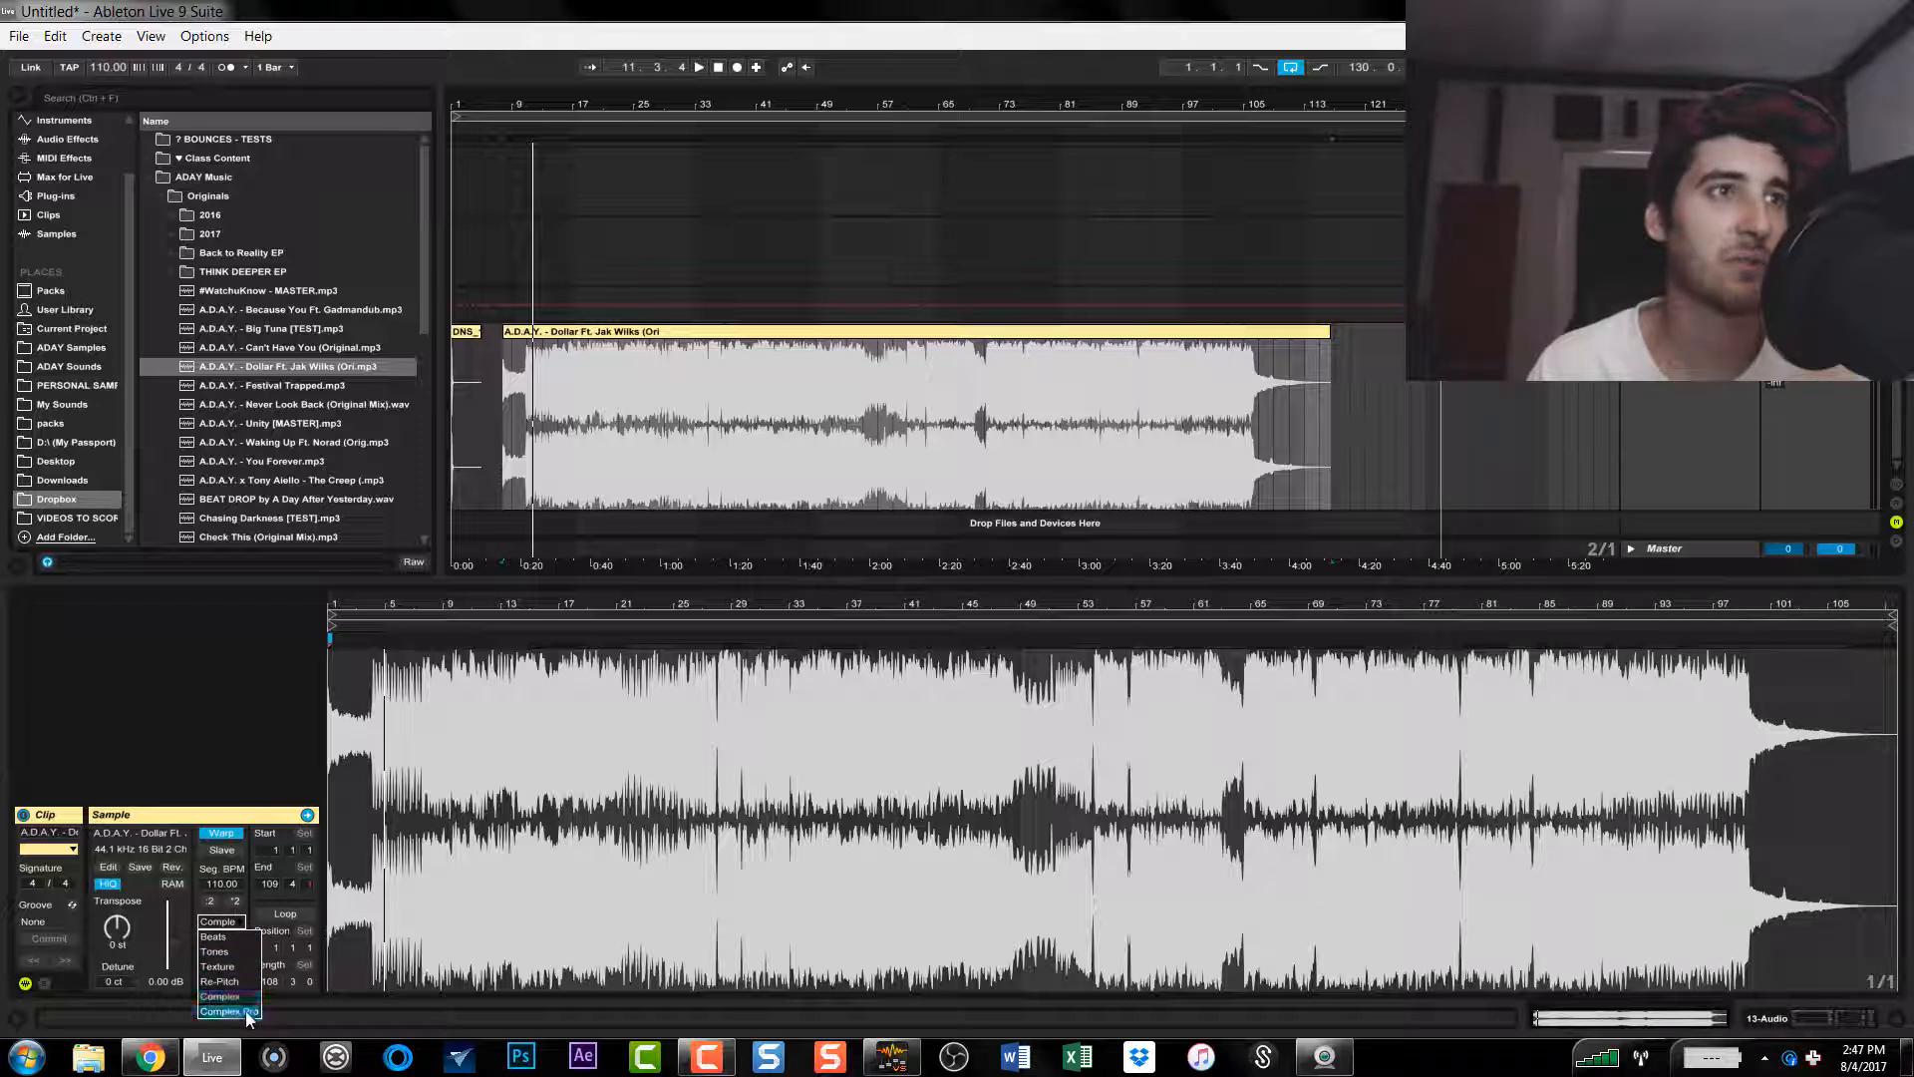
{"action": "left_click", "coordinate": [227, 1011]}
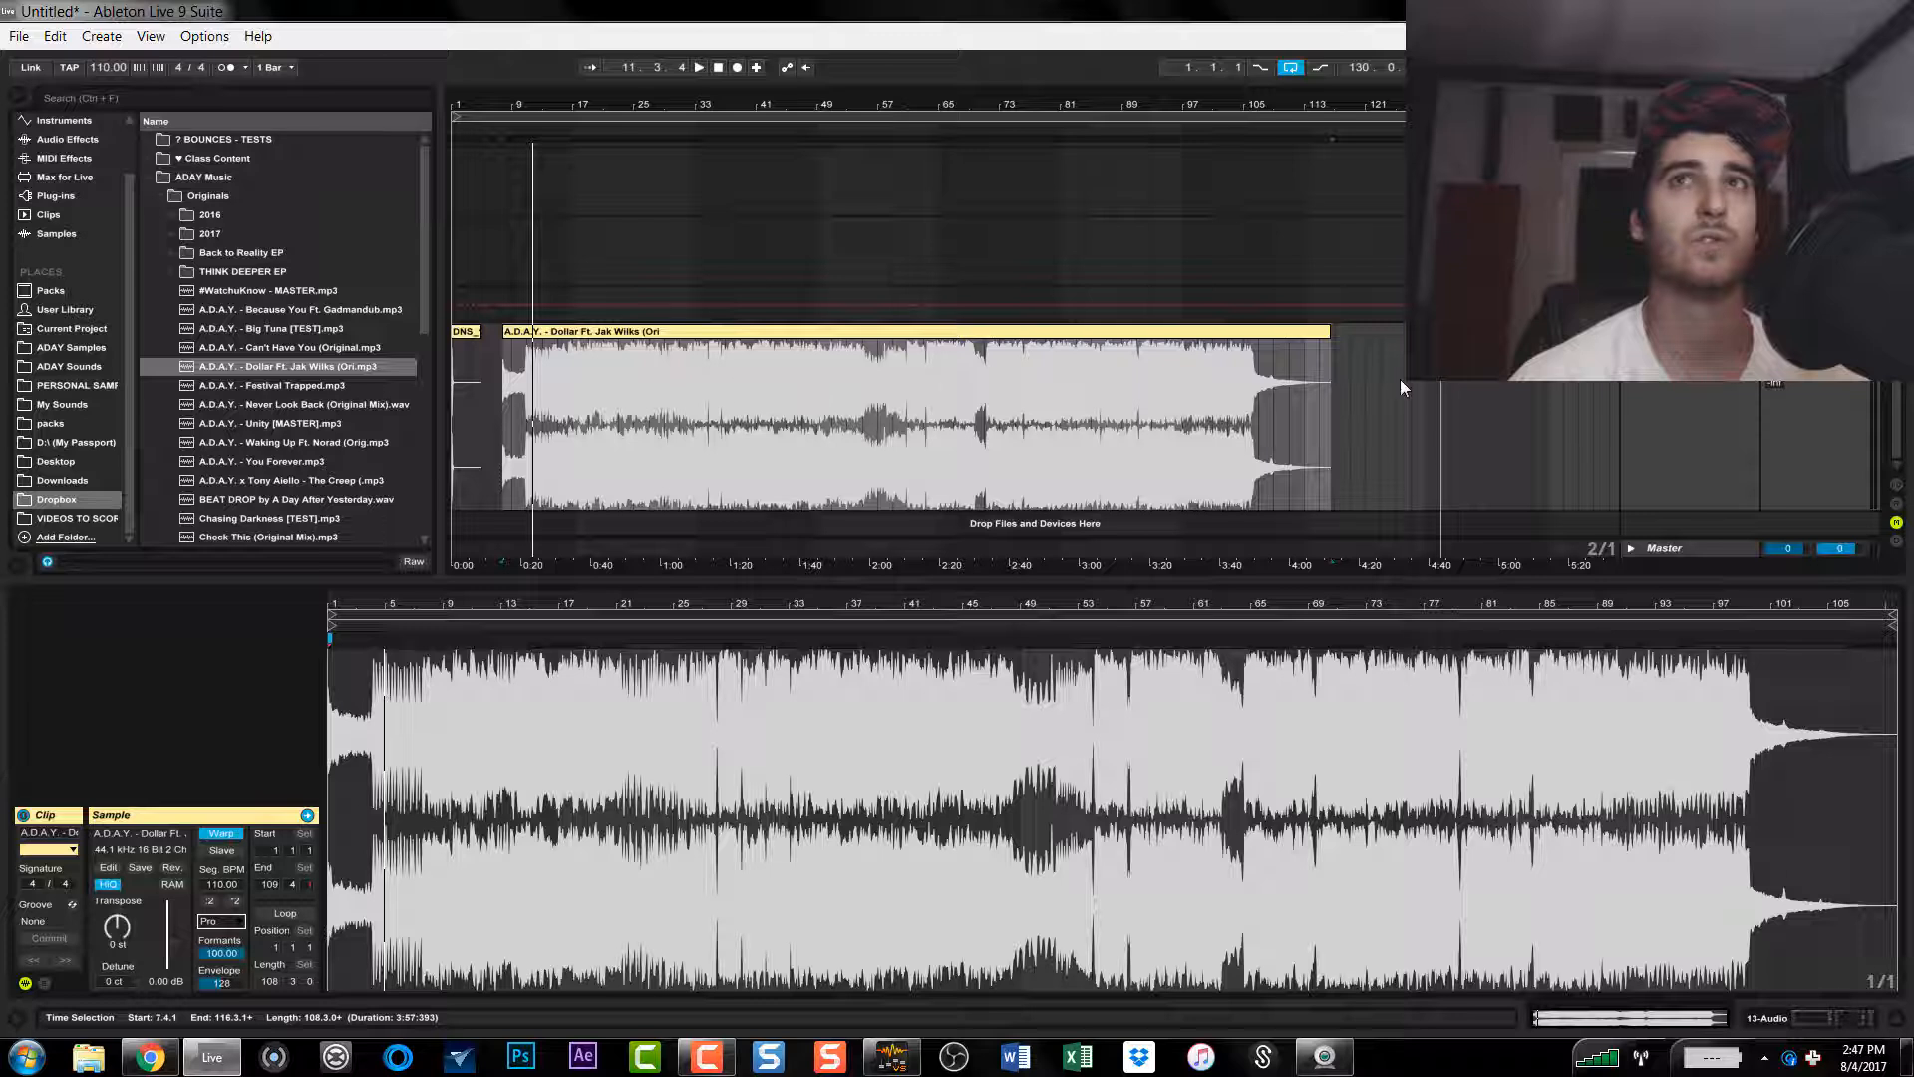
Step: Set the project tempo to 142 BPM and play the song with Formants lowered to 0 and Envelope to 8
{"action": "left_click", "coordinate": [900, 364]}
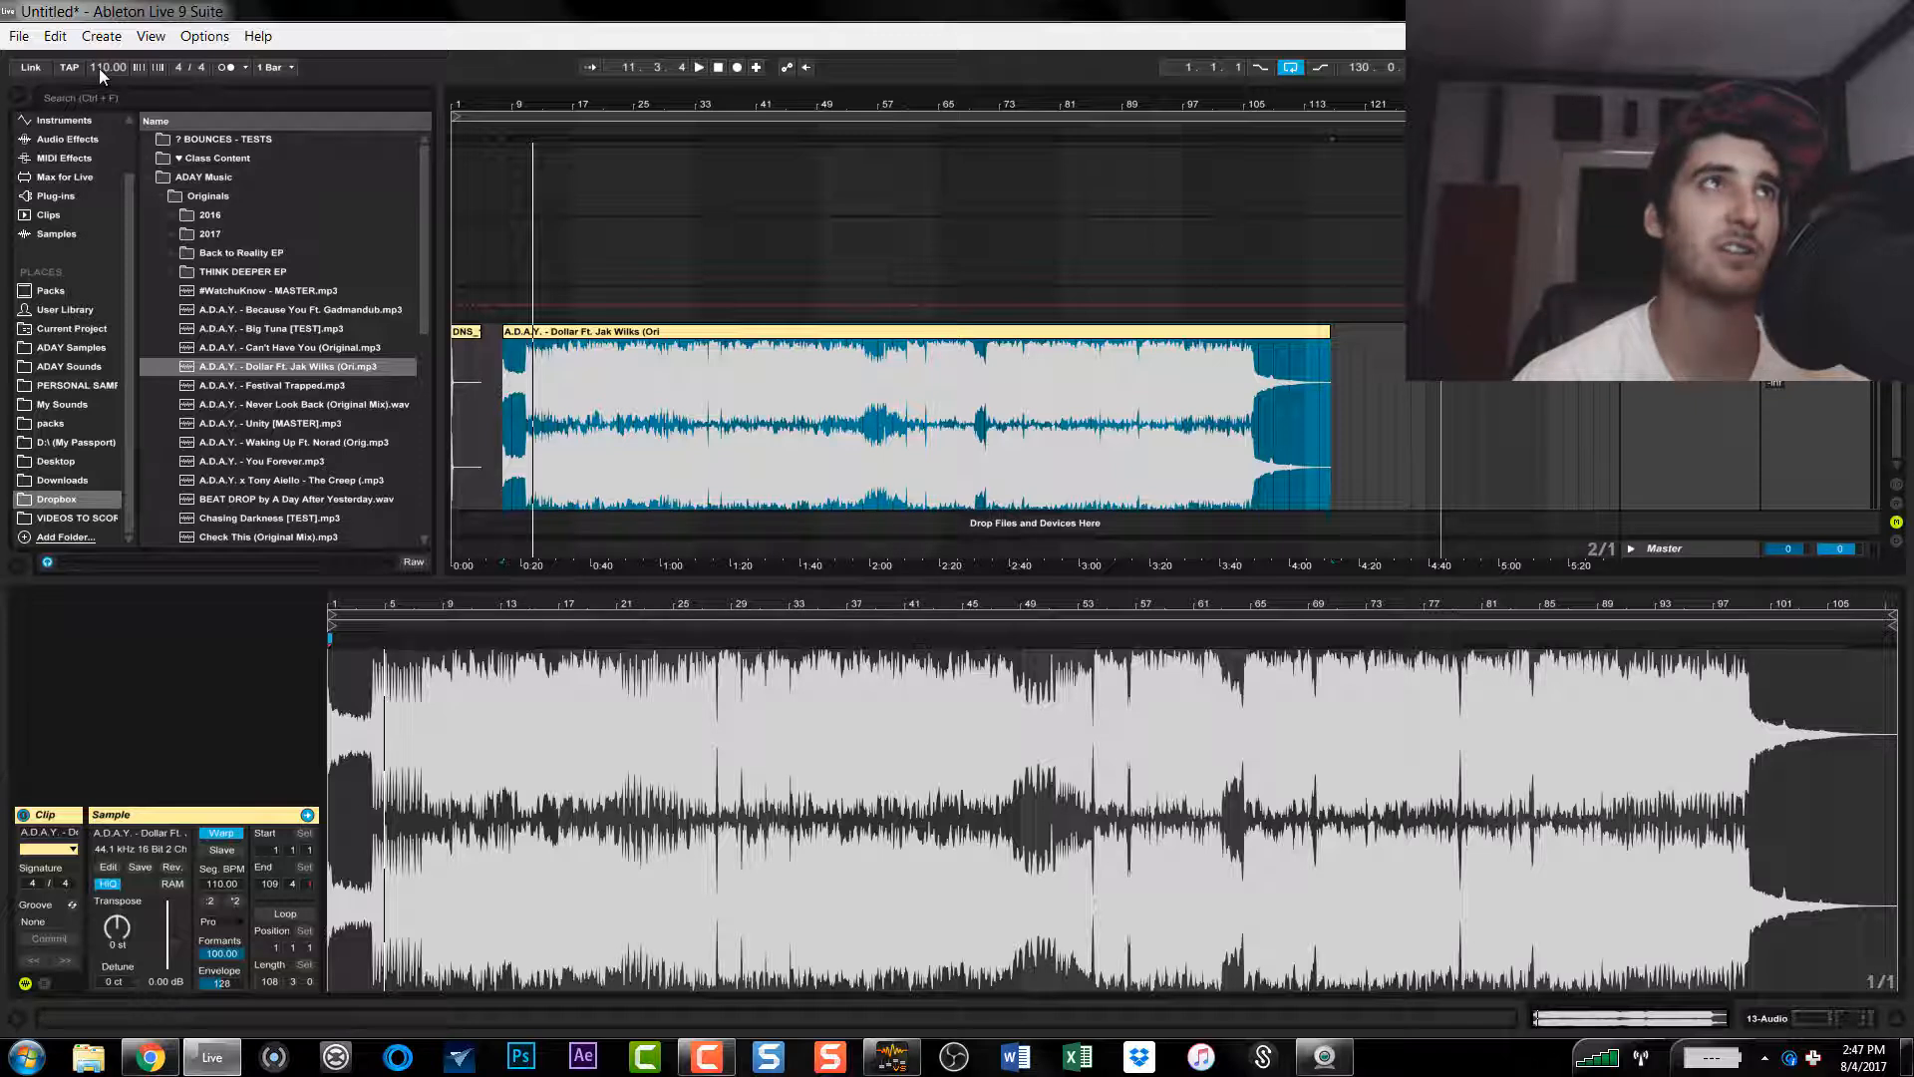
{"action": "left_click_drag", "start_coordinate": [99, 67], "coordinate": [98, 35]}
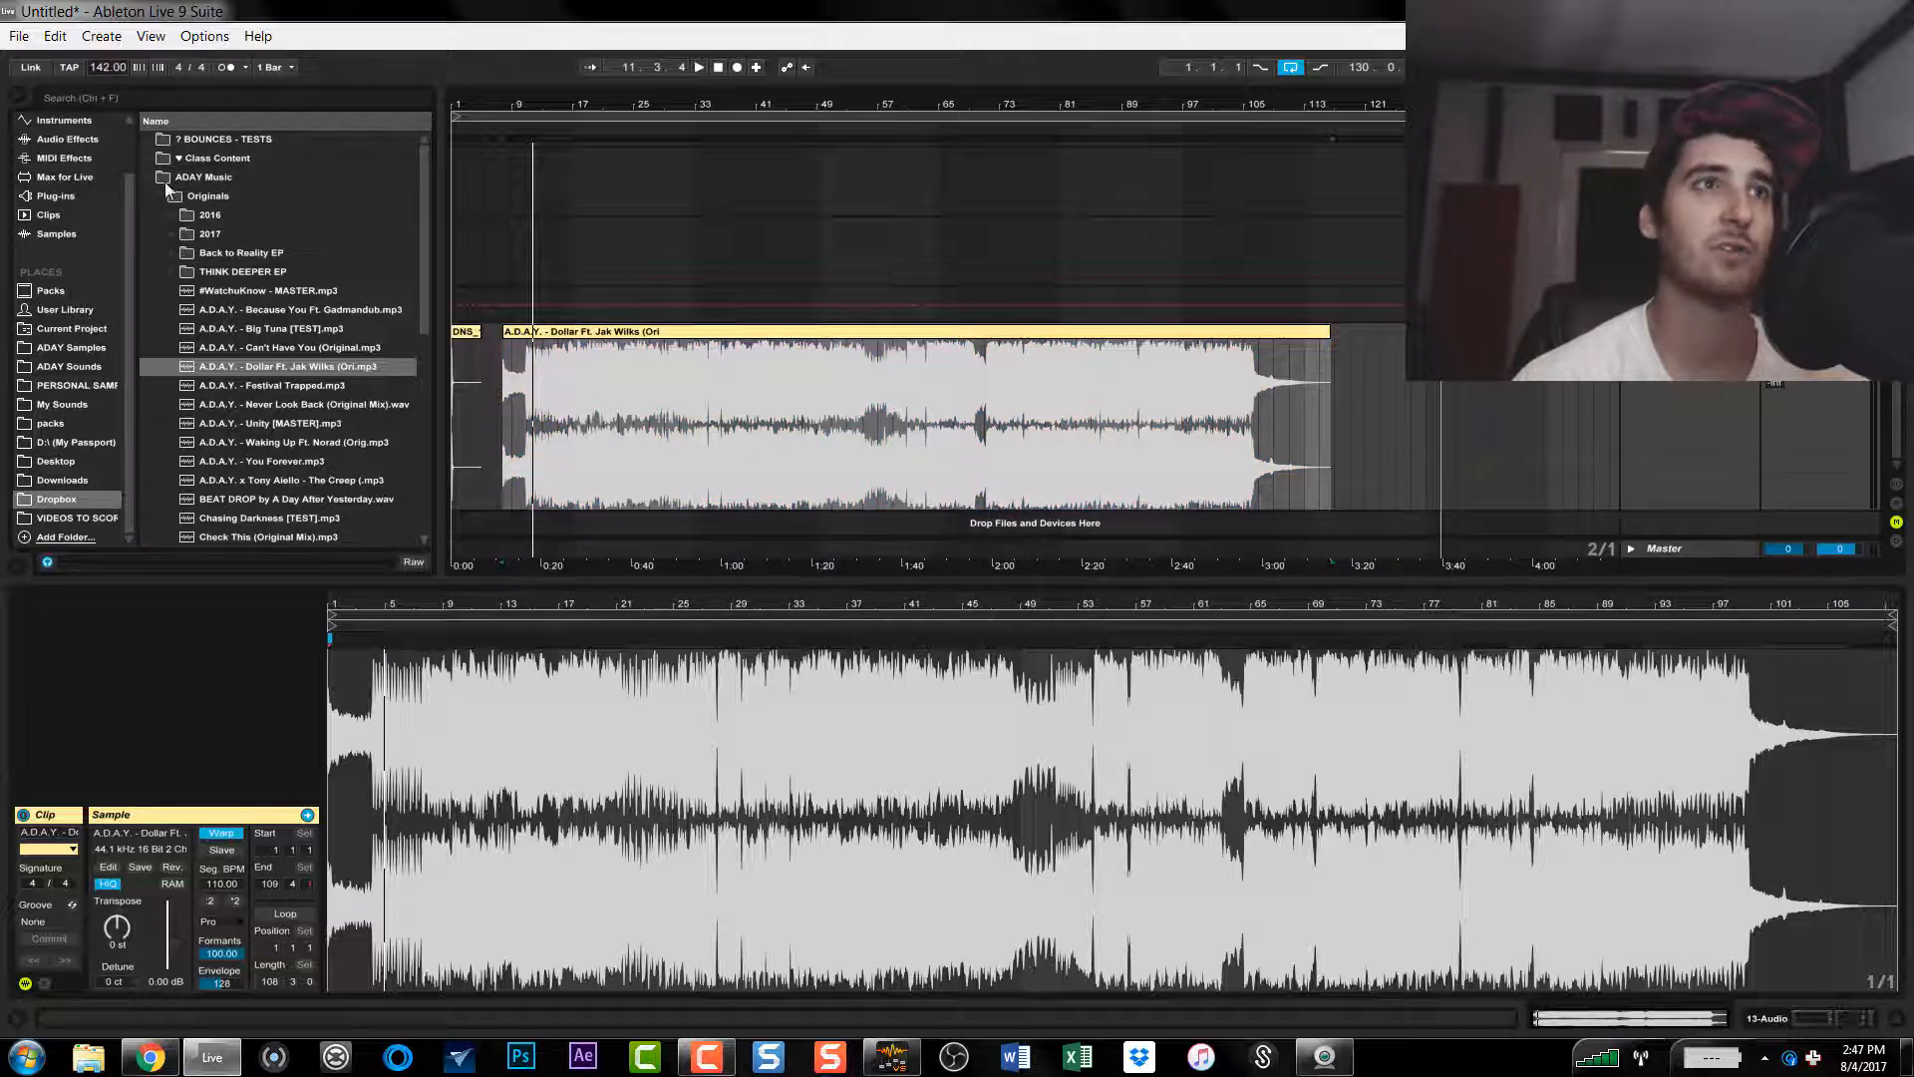
{"action": "key", "text": "space"}
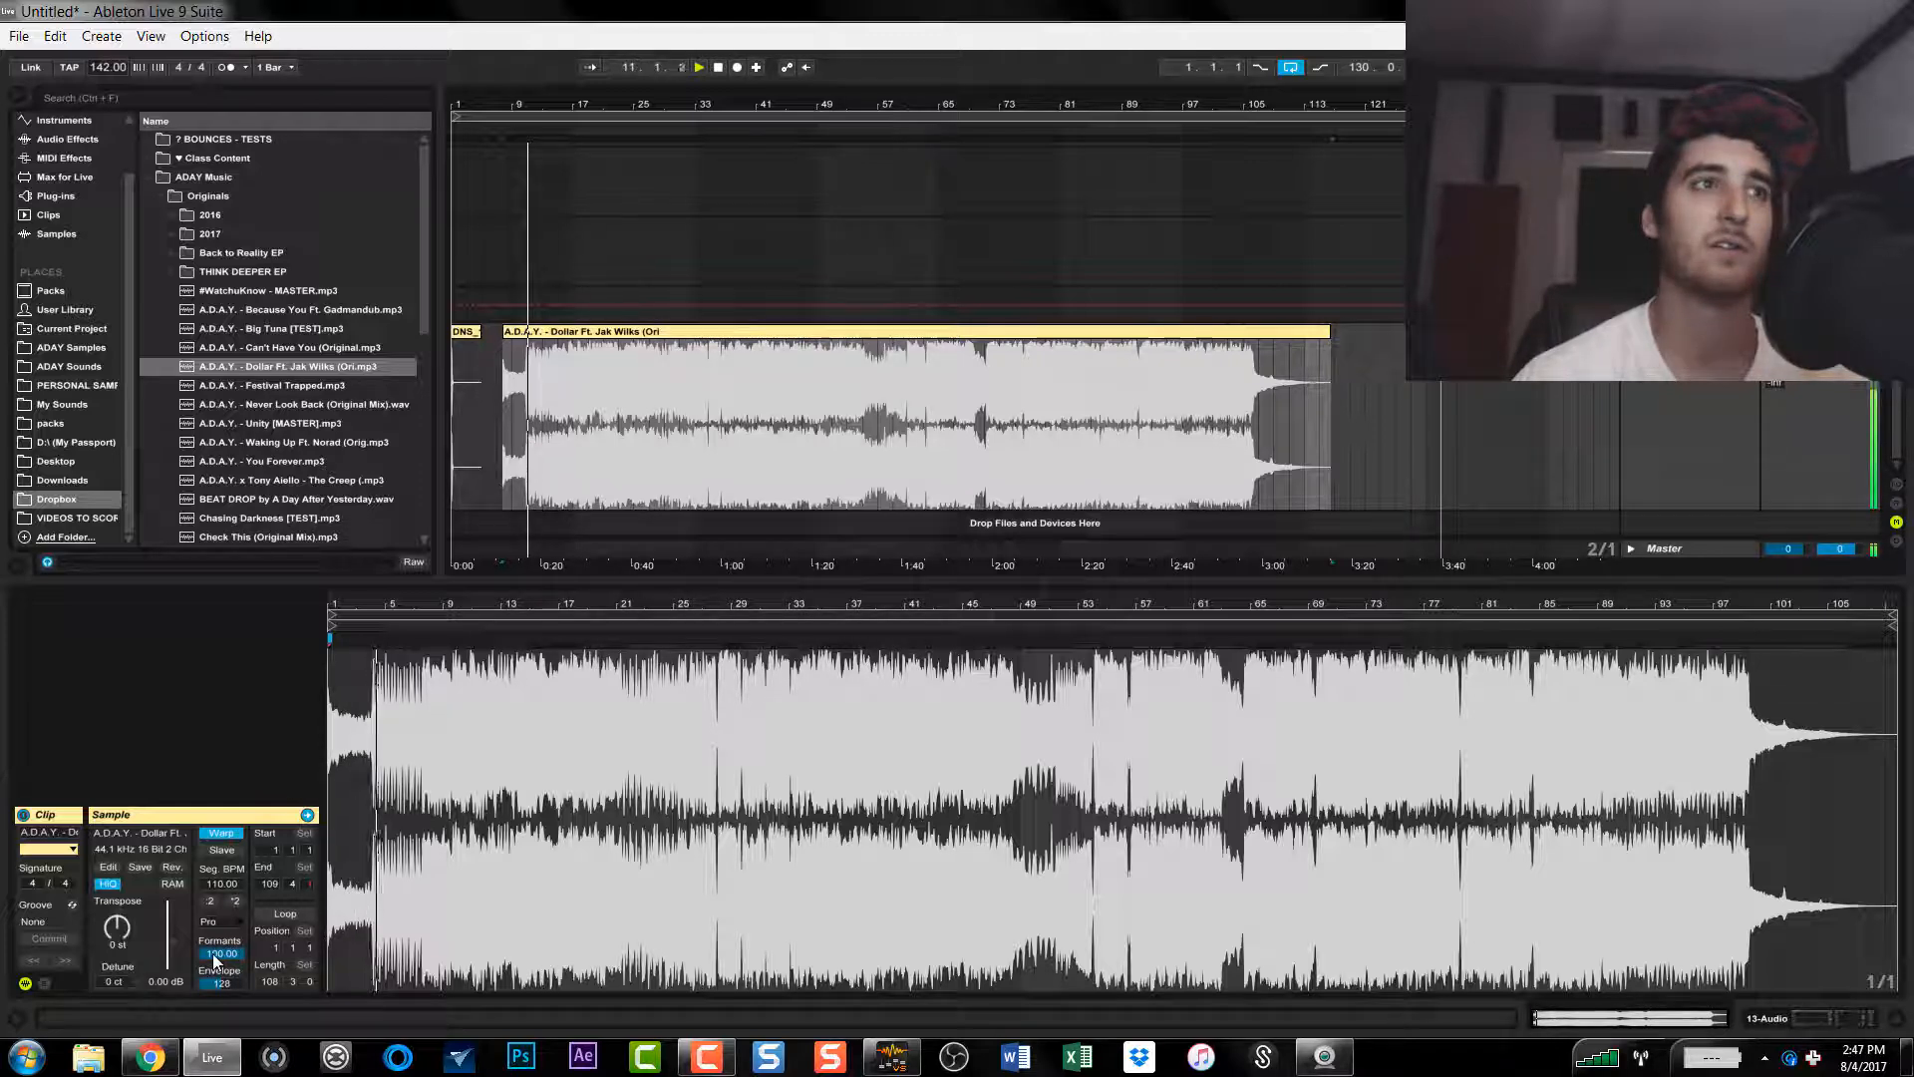
{"action": "left_click_drag", "start_coordinate": [215, 960], "coordinate": [214, 1019]}
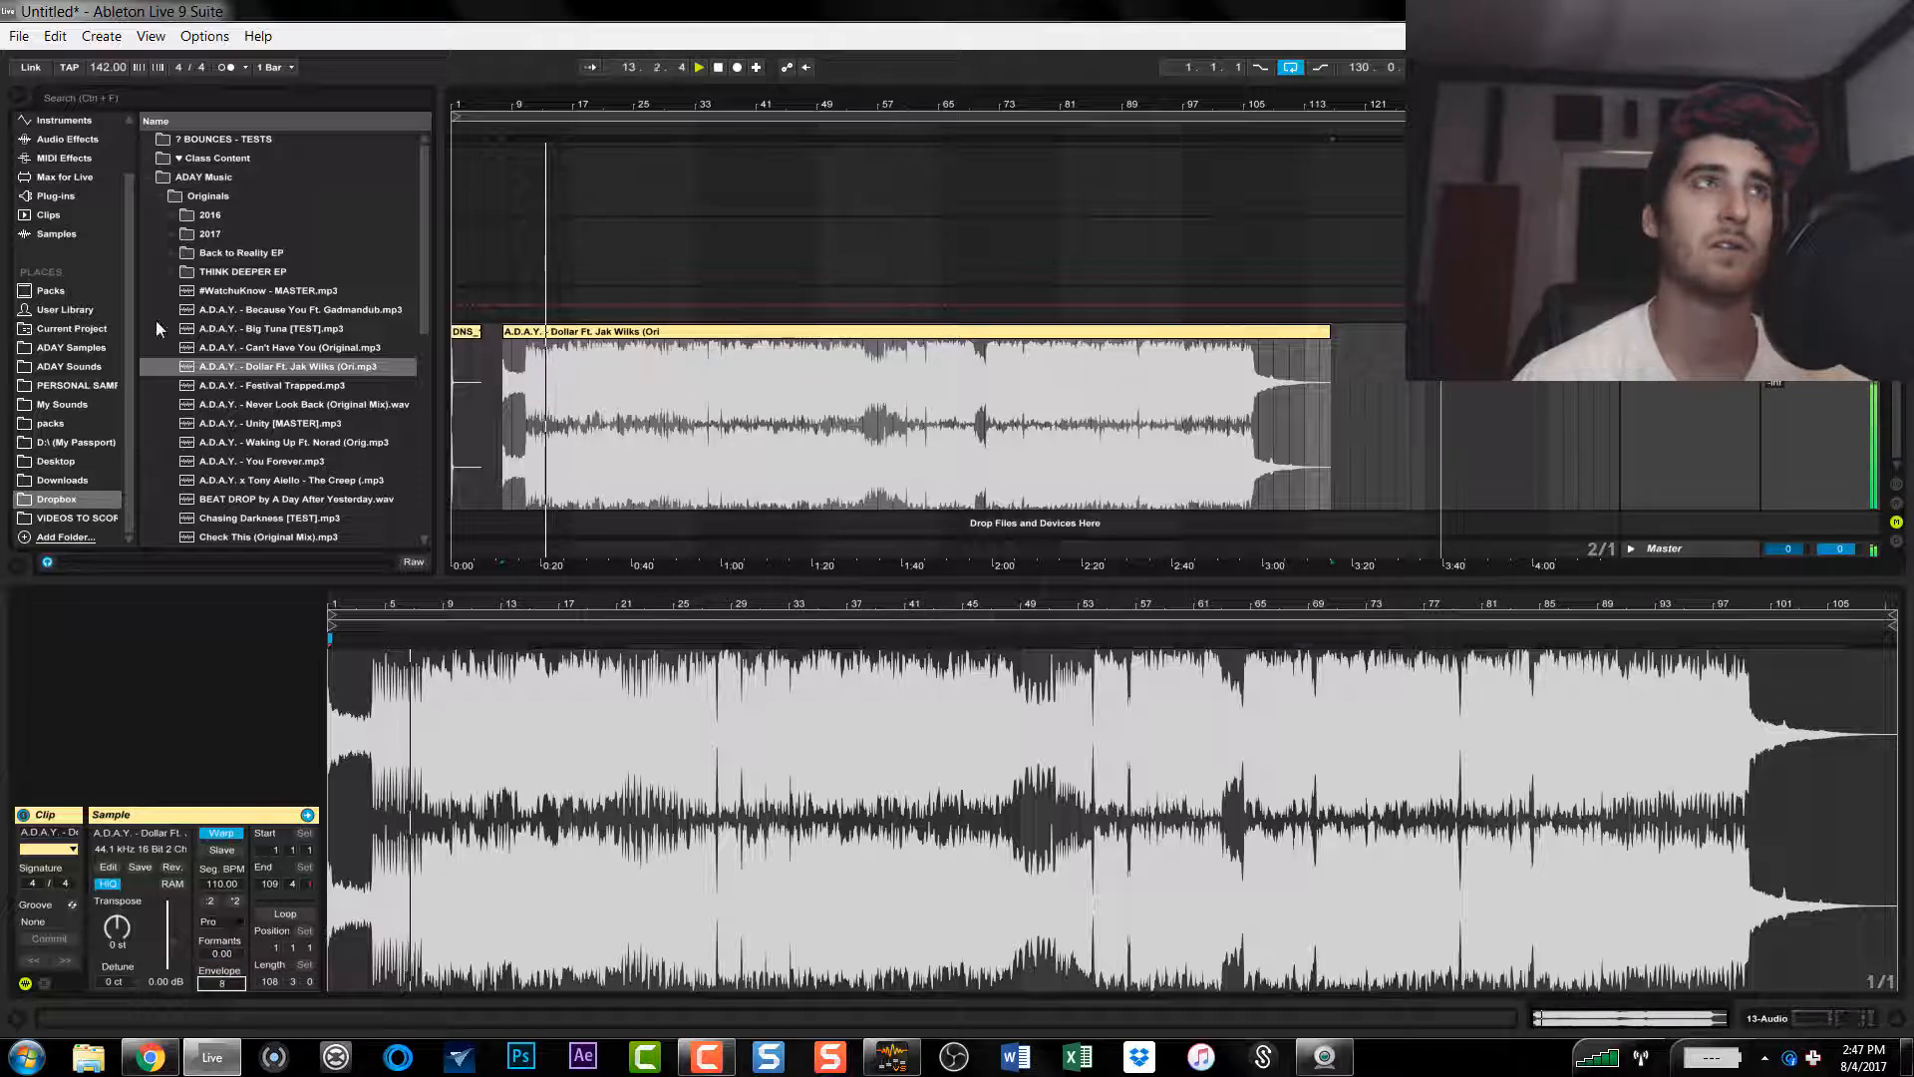
Step: Raise the project tempo to 173 BPM and set the song's Formants to 100 and Envelope to 236 during playback
{"action": "mouse_move", "coordinate": [99, 69]}
{"action": "left_mouse_down"}
{"action": "mouse_move", "coordinate": [98, 10]}
{"action": "mouse_move", "coordinate": [99, 58]}
{"action": "left_mouse_up"}
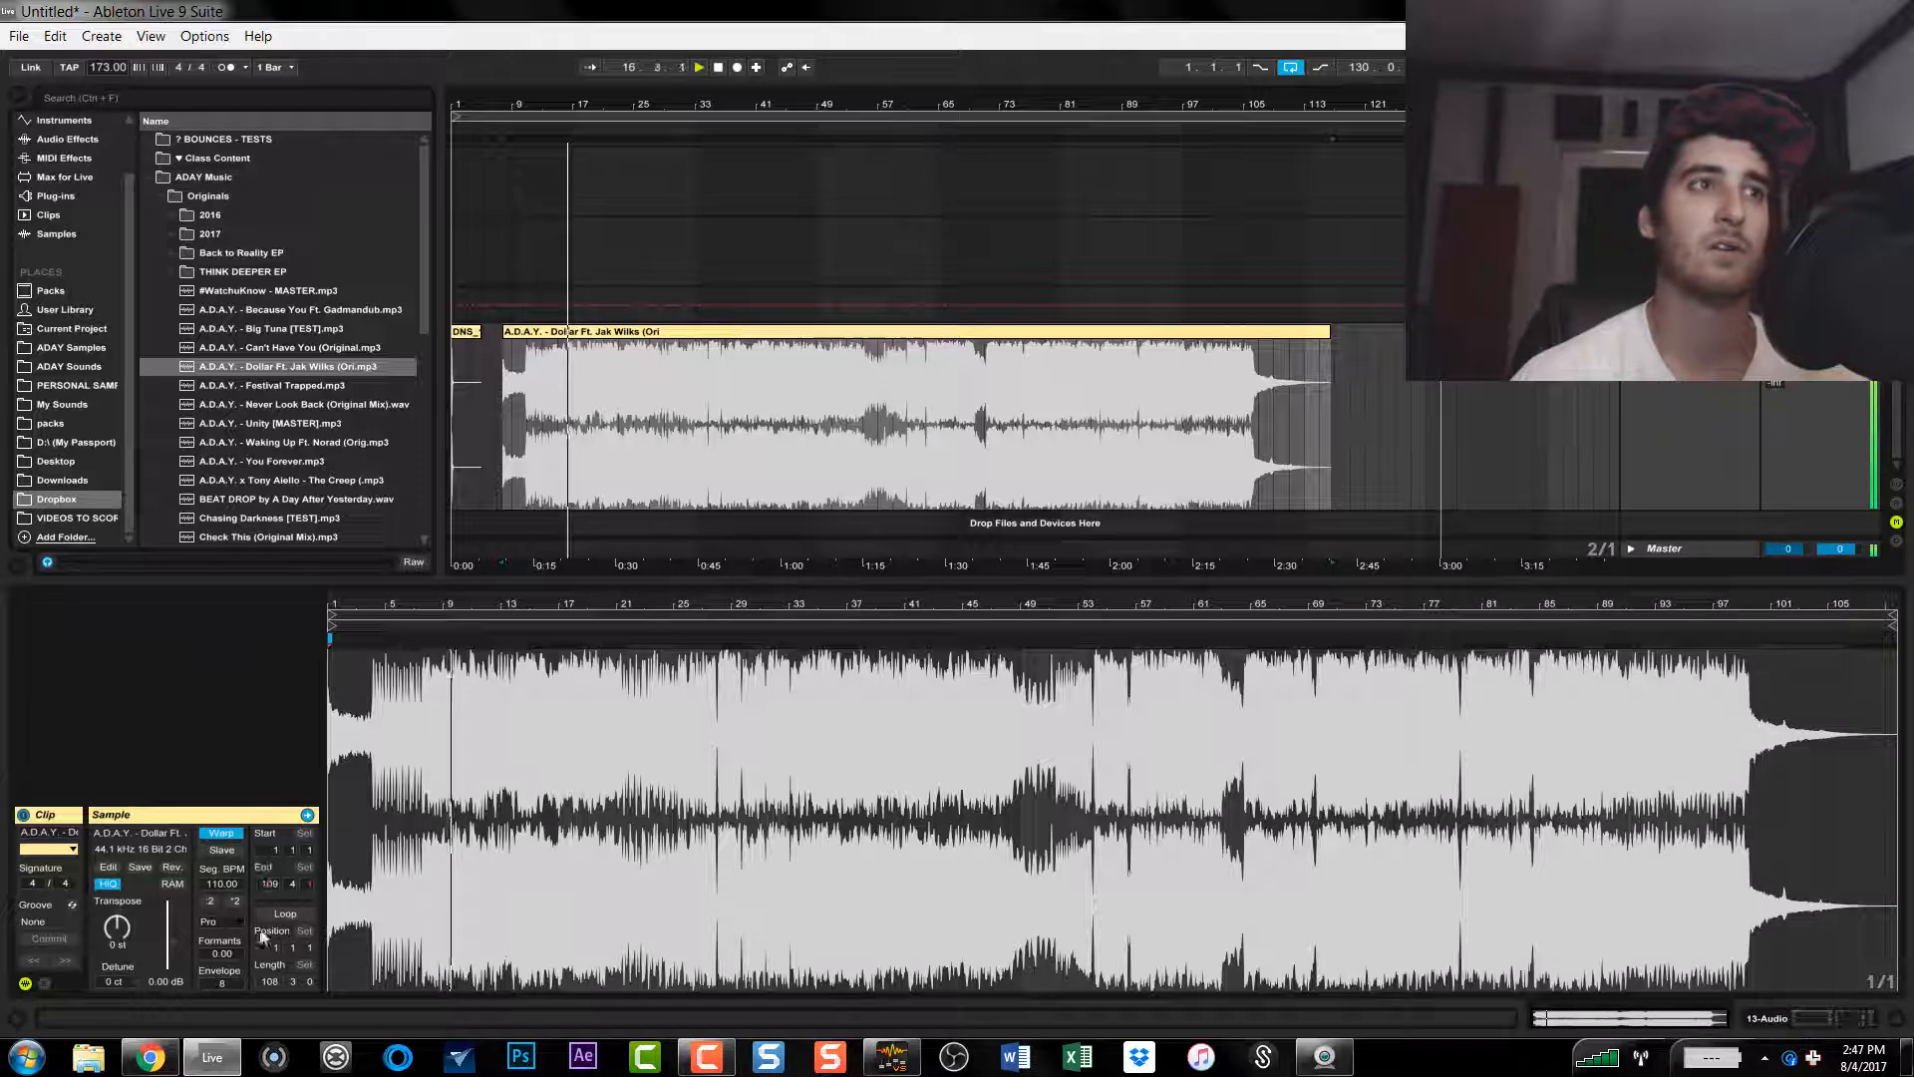
{"action": "left_click_drag", "start_coordinate": [222, 954], "coordinate": [222, 902]}
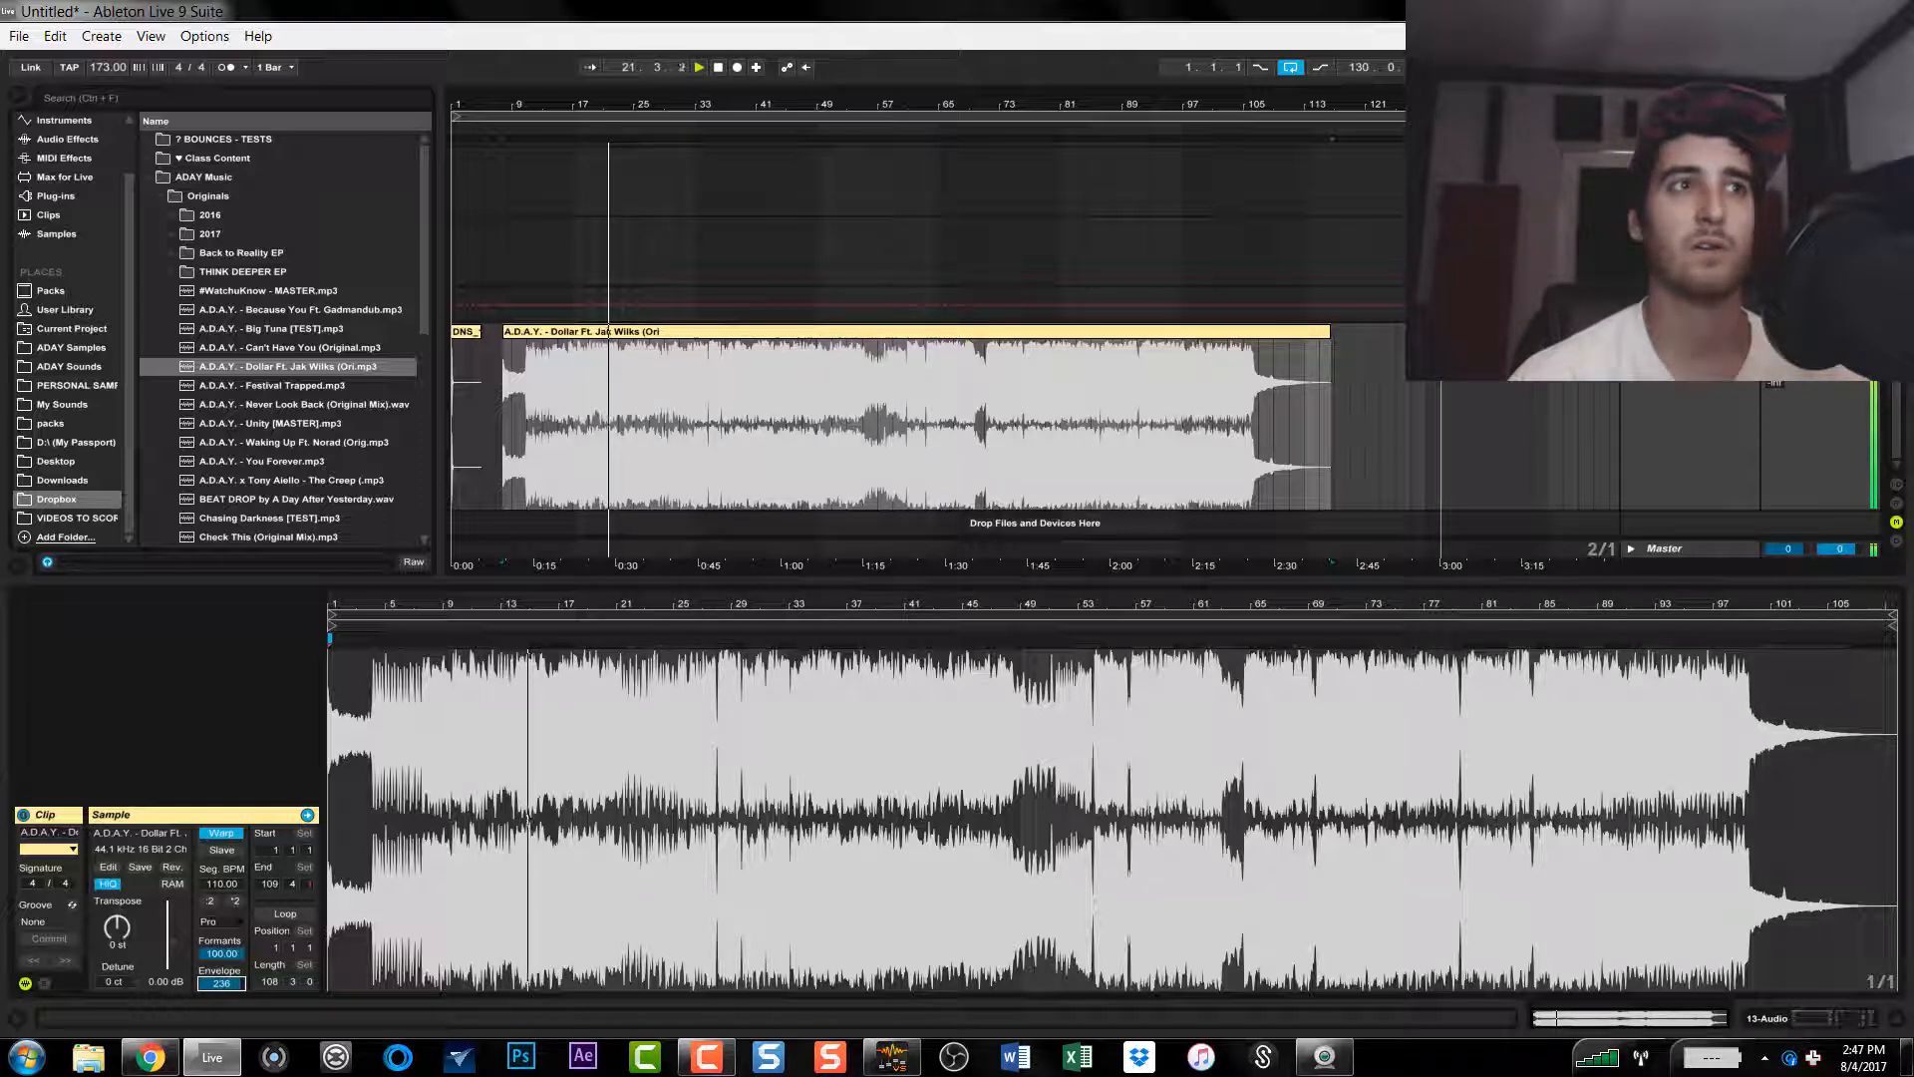
Step: Switch the song clip's warp mode to Complex for comparison and return it to Complex Pro
{"action": "left_click", "coordinate": [223, 921]}
{"action": "left_click", "coordinate": [232, 997]}
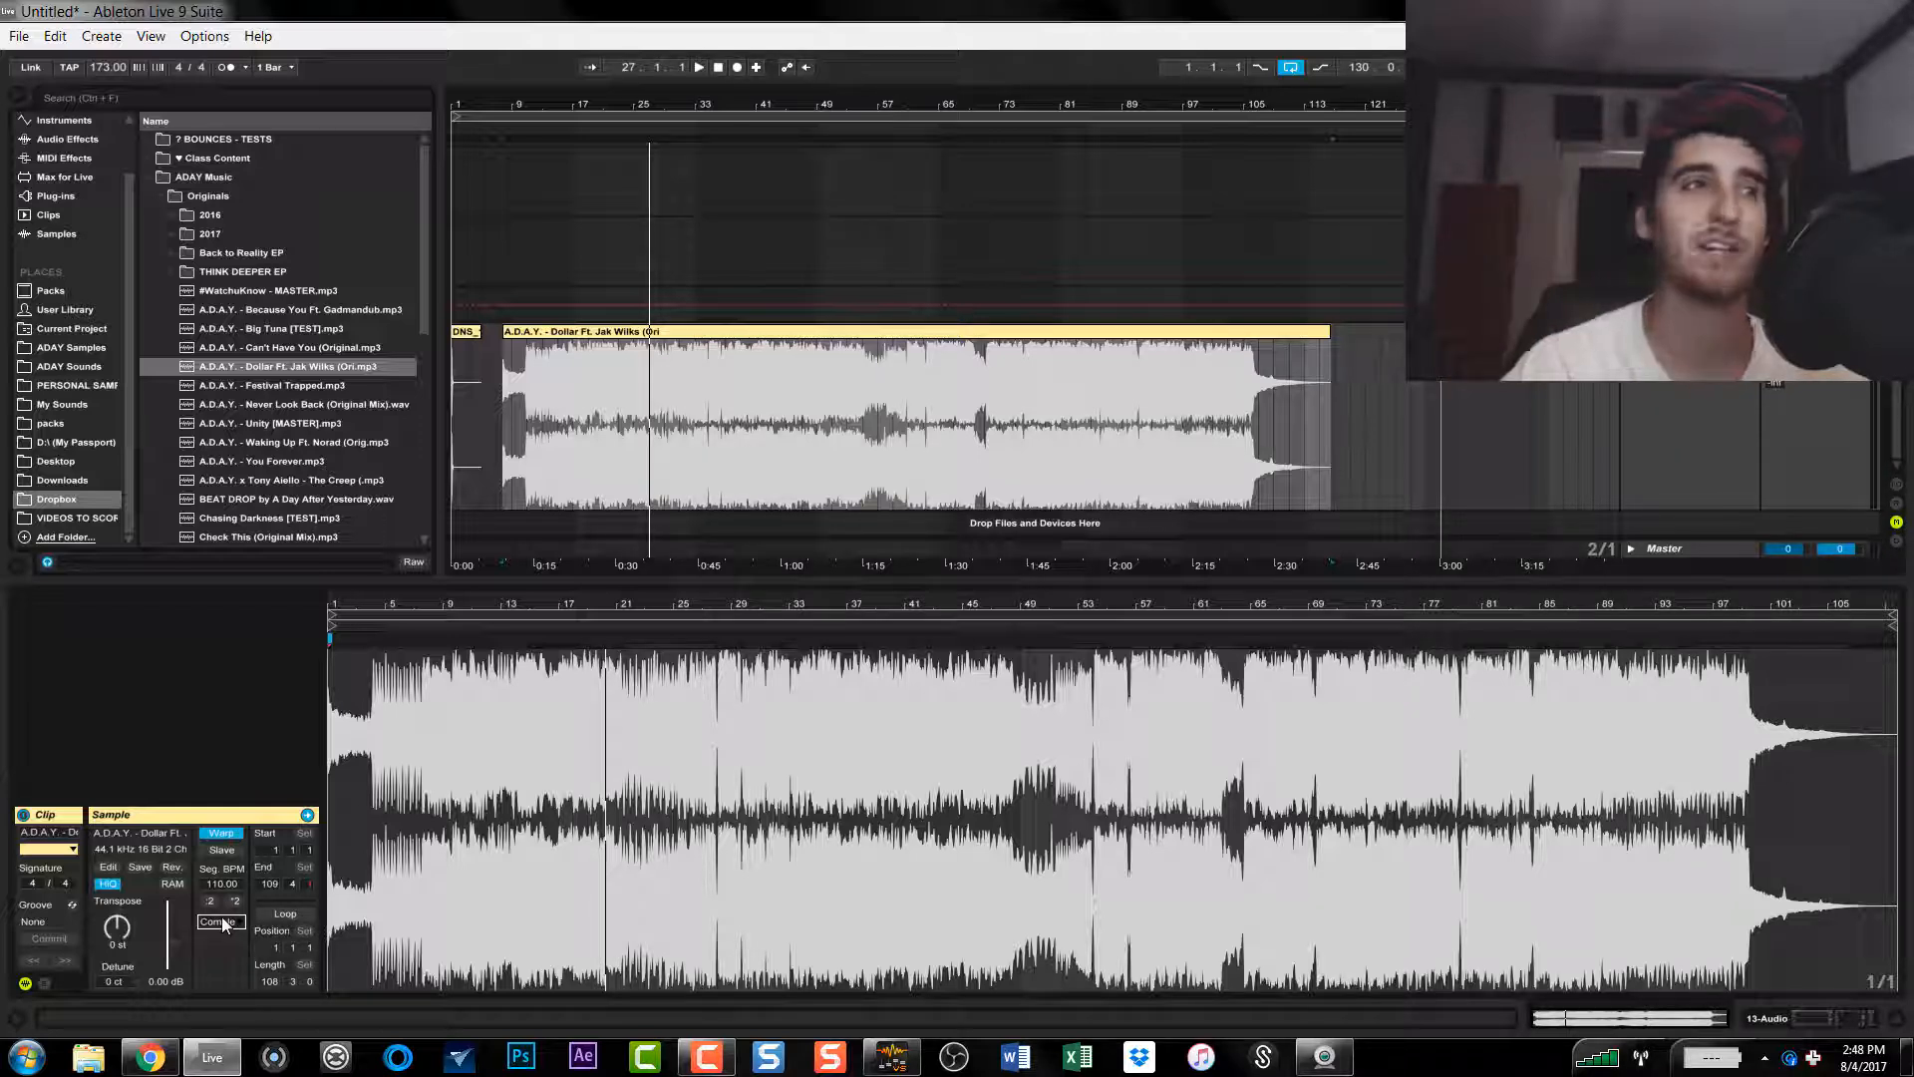
{"action": "left_click", "coordinate": [224, 923]}
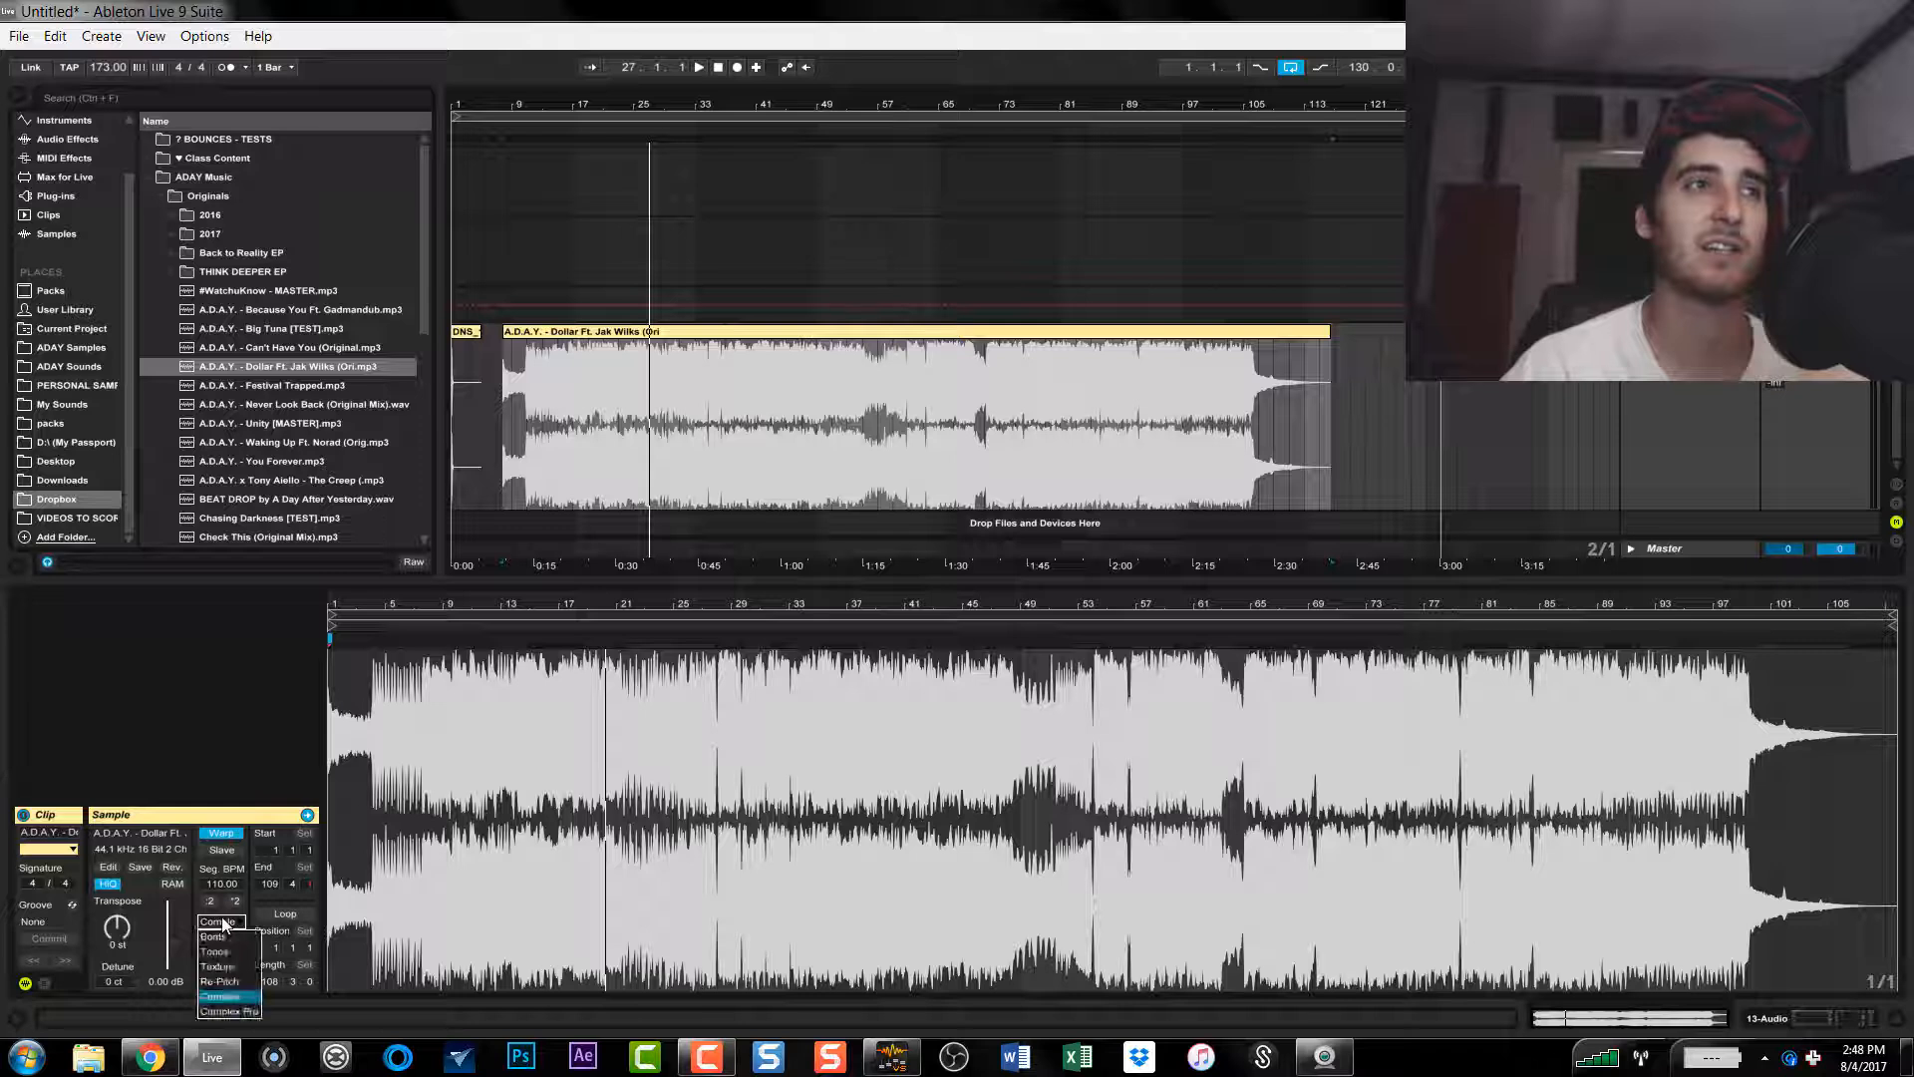
{"action": "left_click", "coordinate": [232, 1013]}
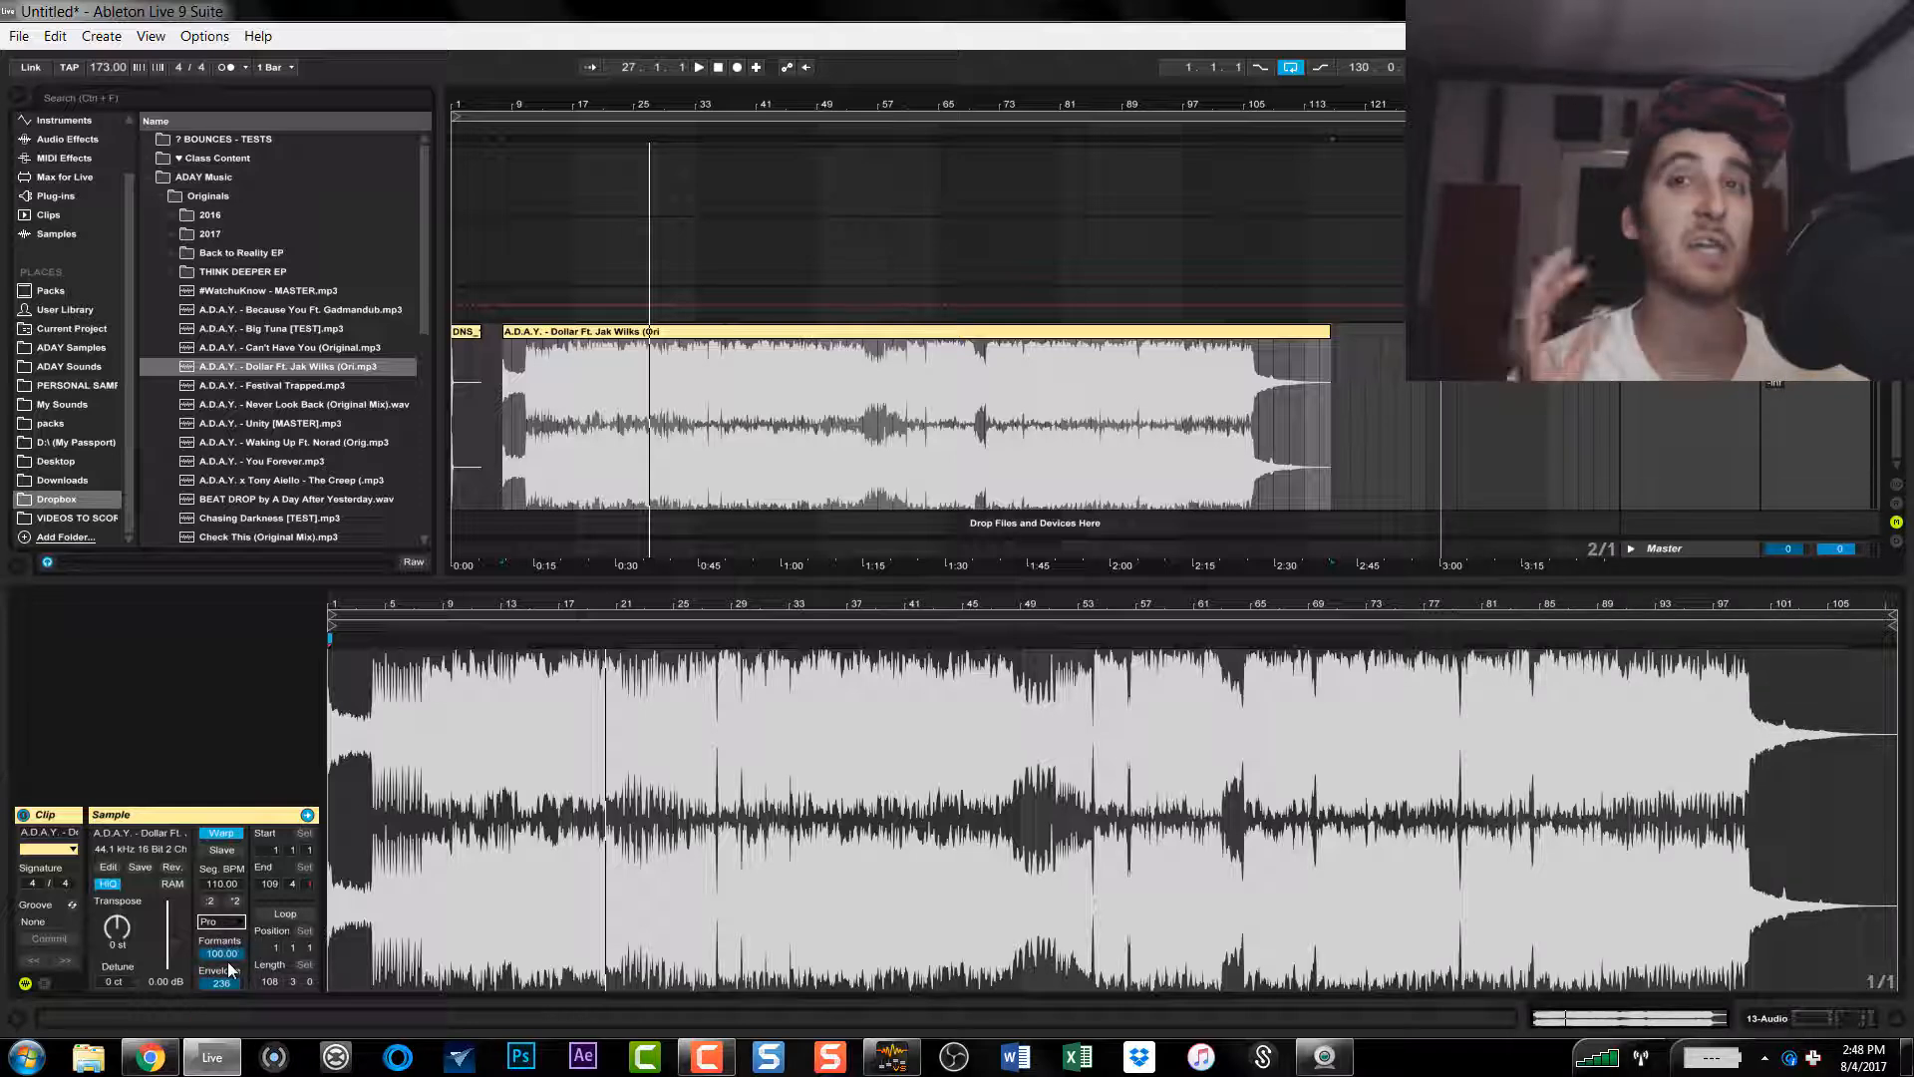
Step: Lower the project tempo to 128 BPM and play the song from about bar 11
{"action": "key", "text": "space"}
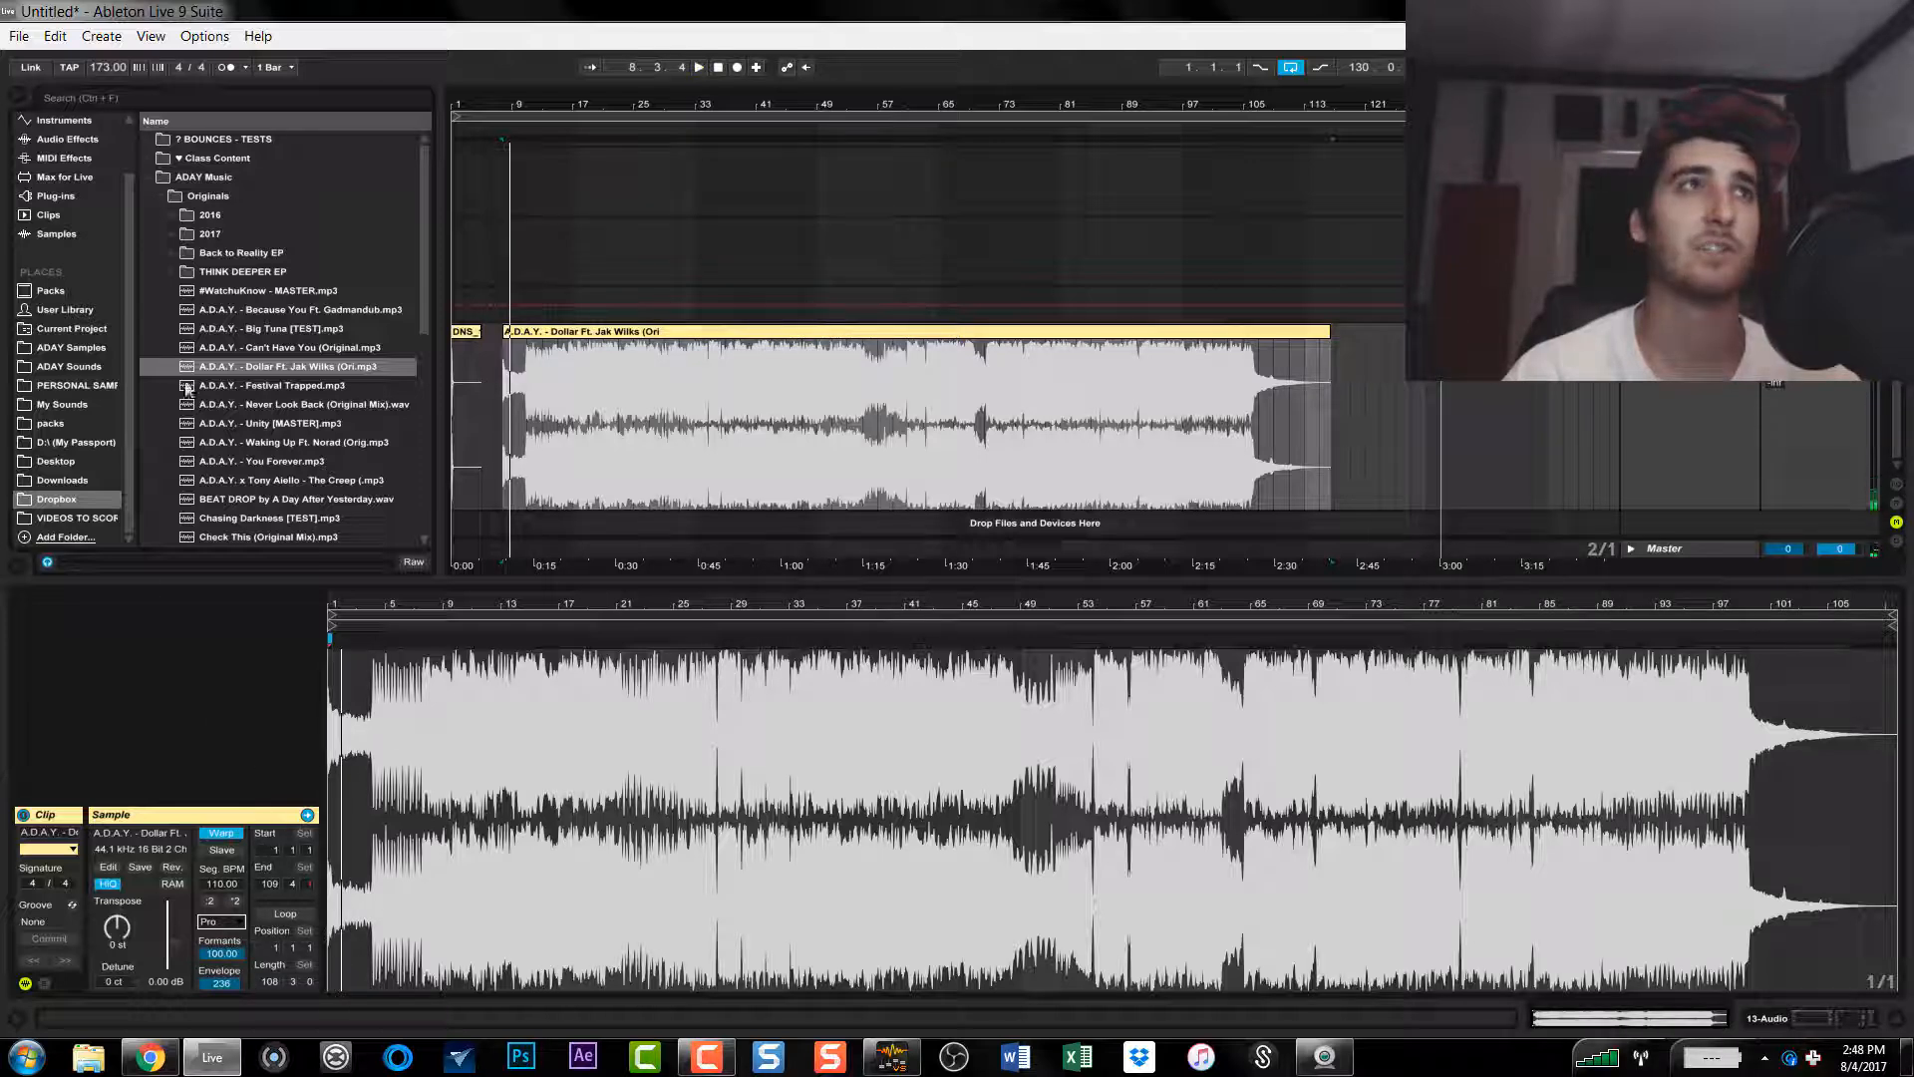
{"action": "left_click_drag", "start_coordinate": [111, 75], "coordinate": [112, 120]}
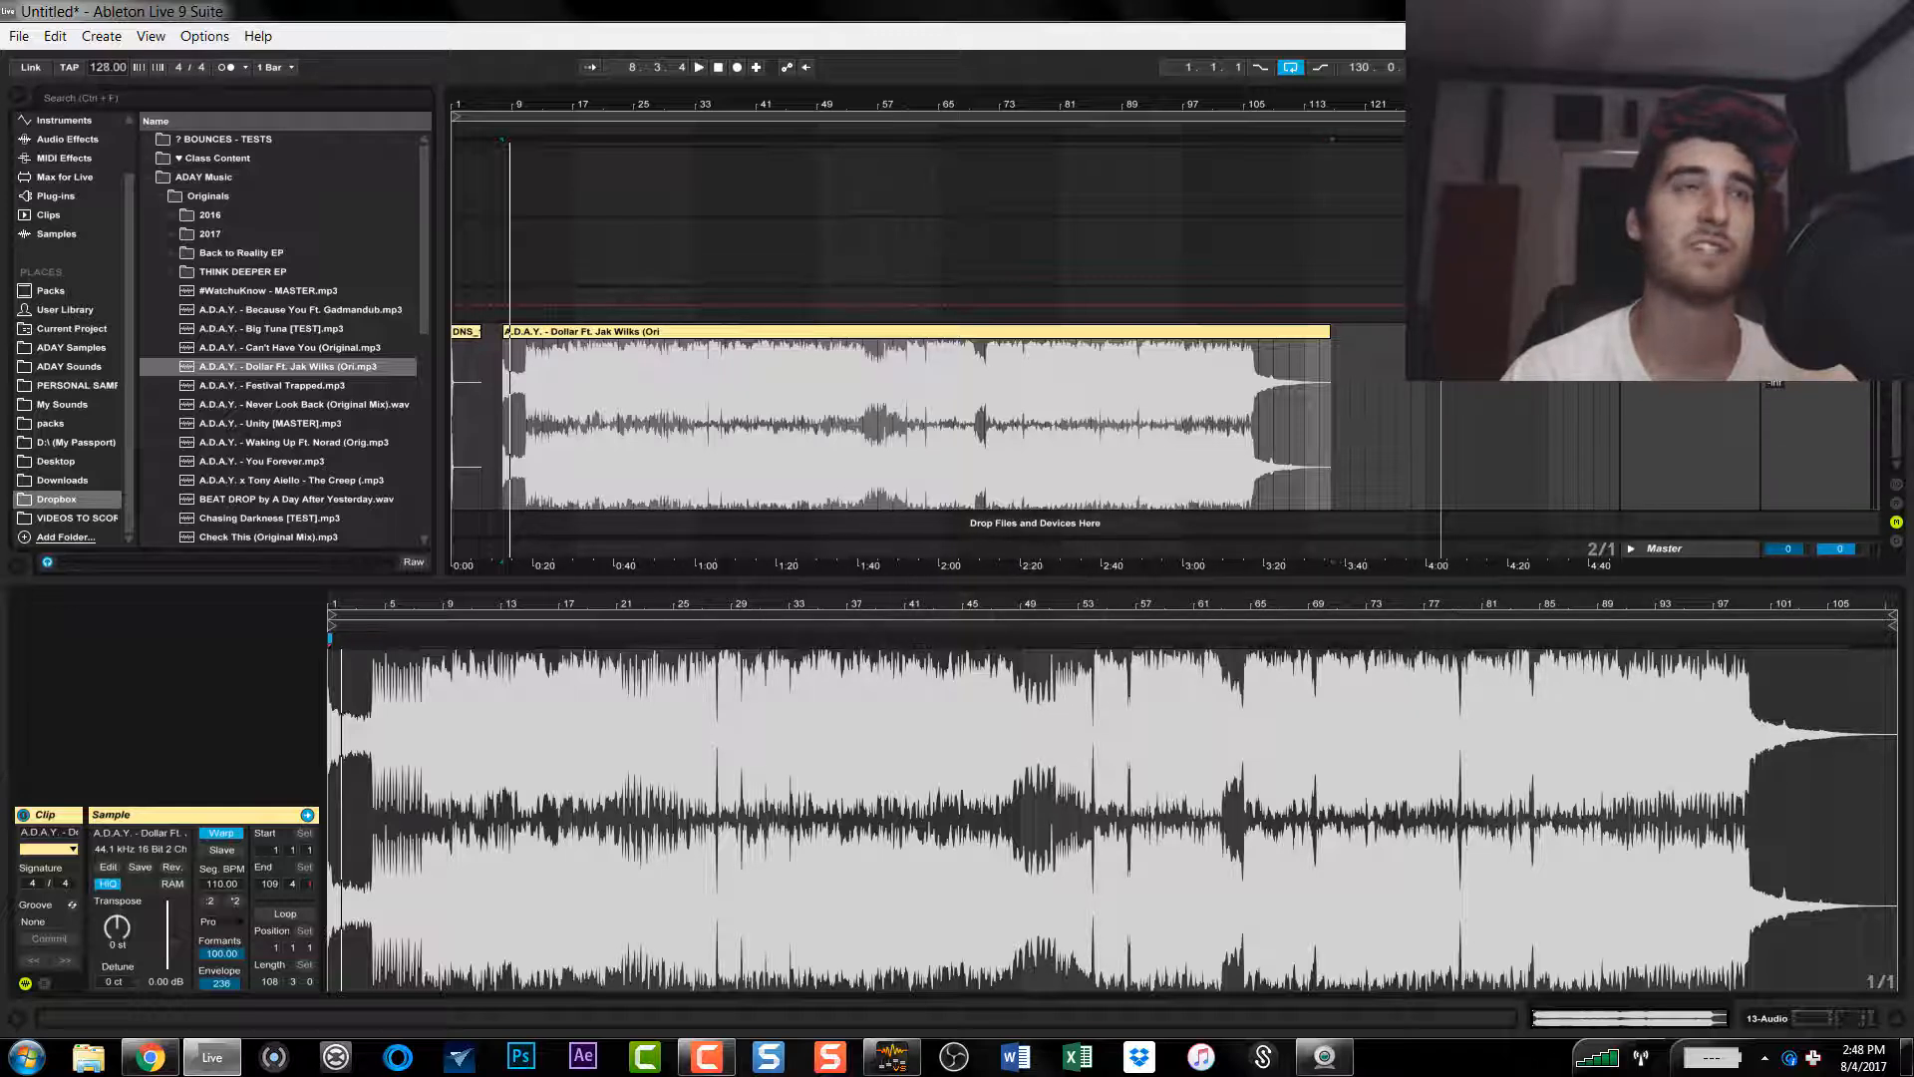
{"action": "key", "text": "space"}
{"action": "left_click", "coordinate": [526, 380]}
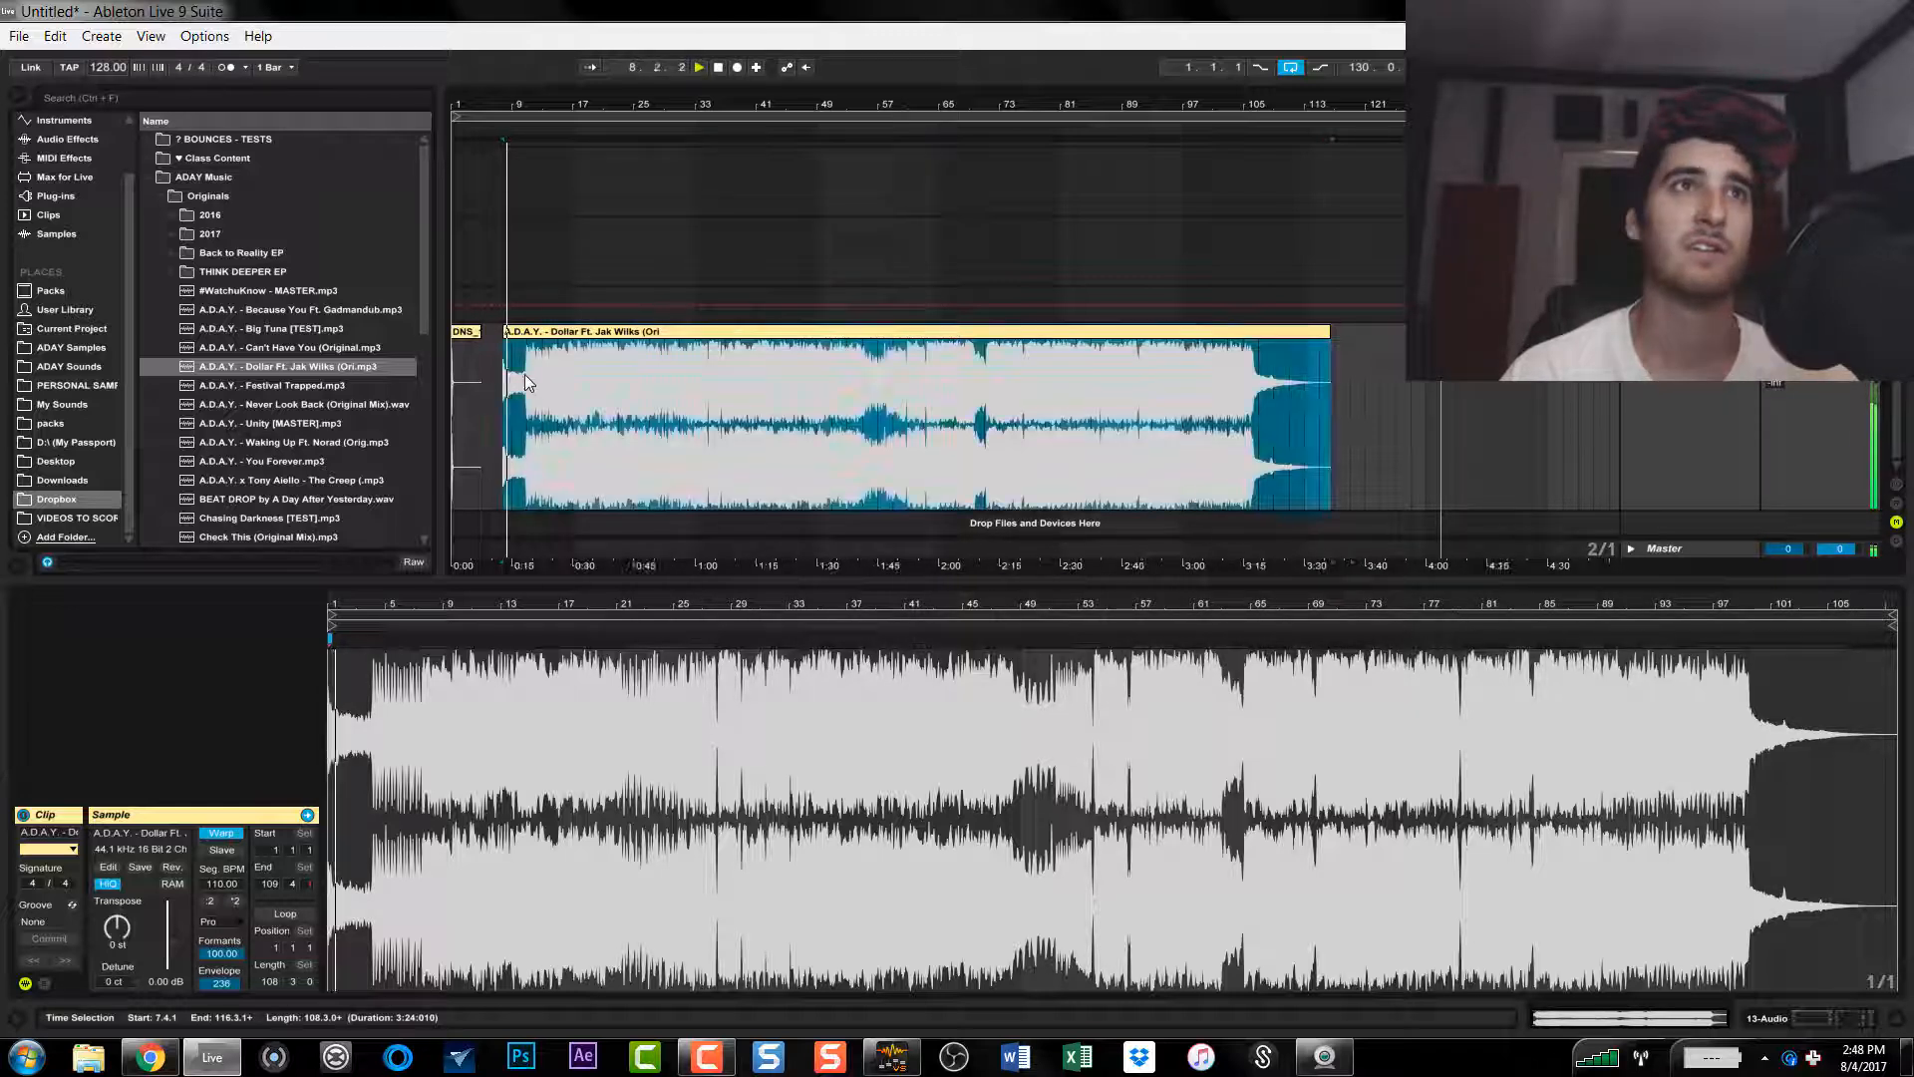
{"action": "key", "text": "space"}
{"action": "key", "text": "space"}
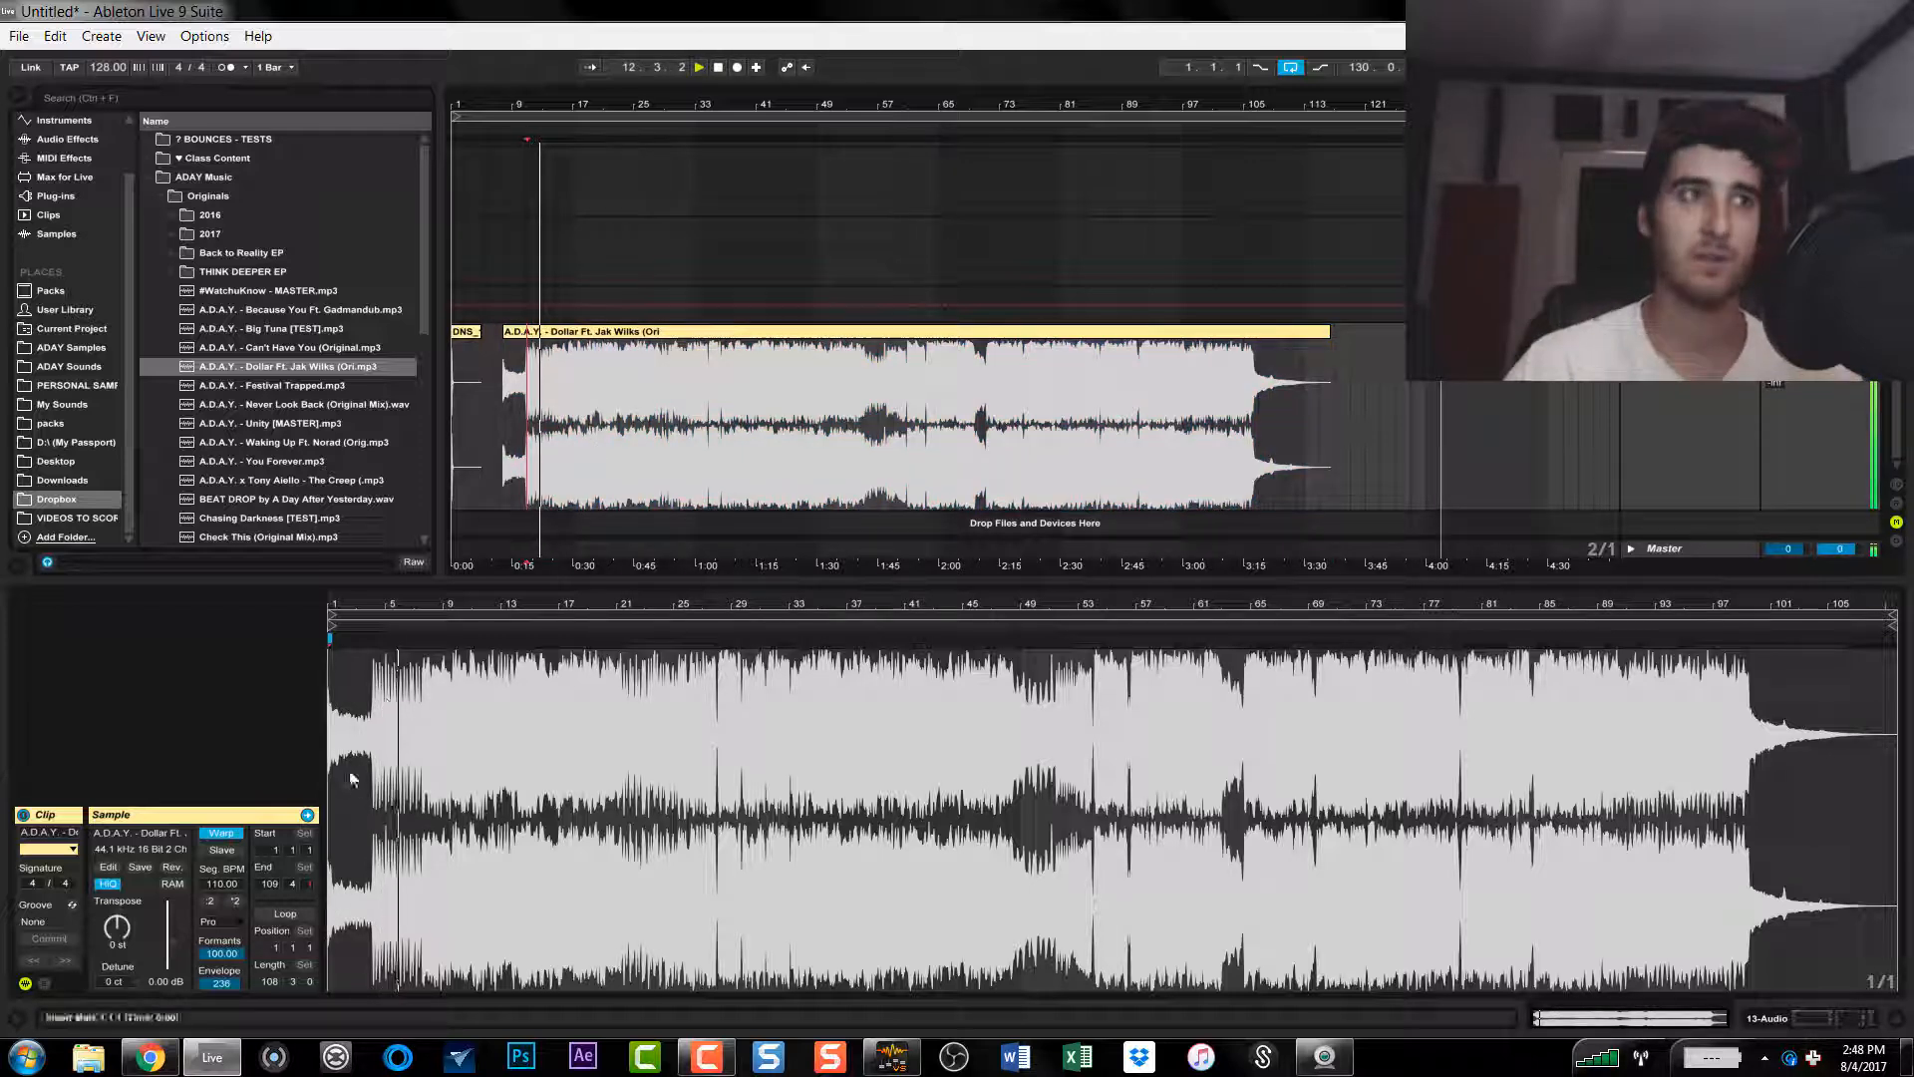
Step: Adjust the song's Formants to 71 and Envelope to 232 while listening, and stop playback
{"action": "left_click_drag", "start_coordinate": [221, 953], "coordinate": [221, 972]}
{"action": "left_click_drag", "start_coordinate": [221, 954], "coordinate": [223, 887]}
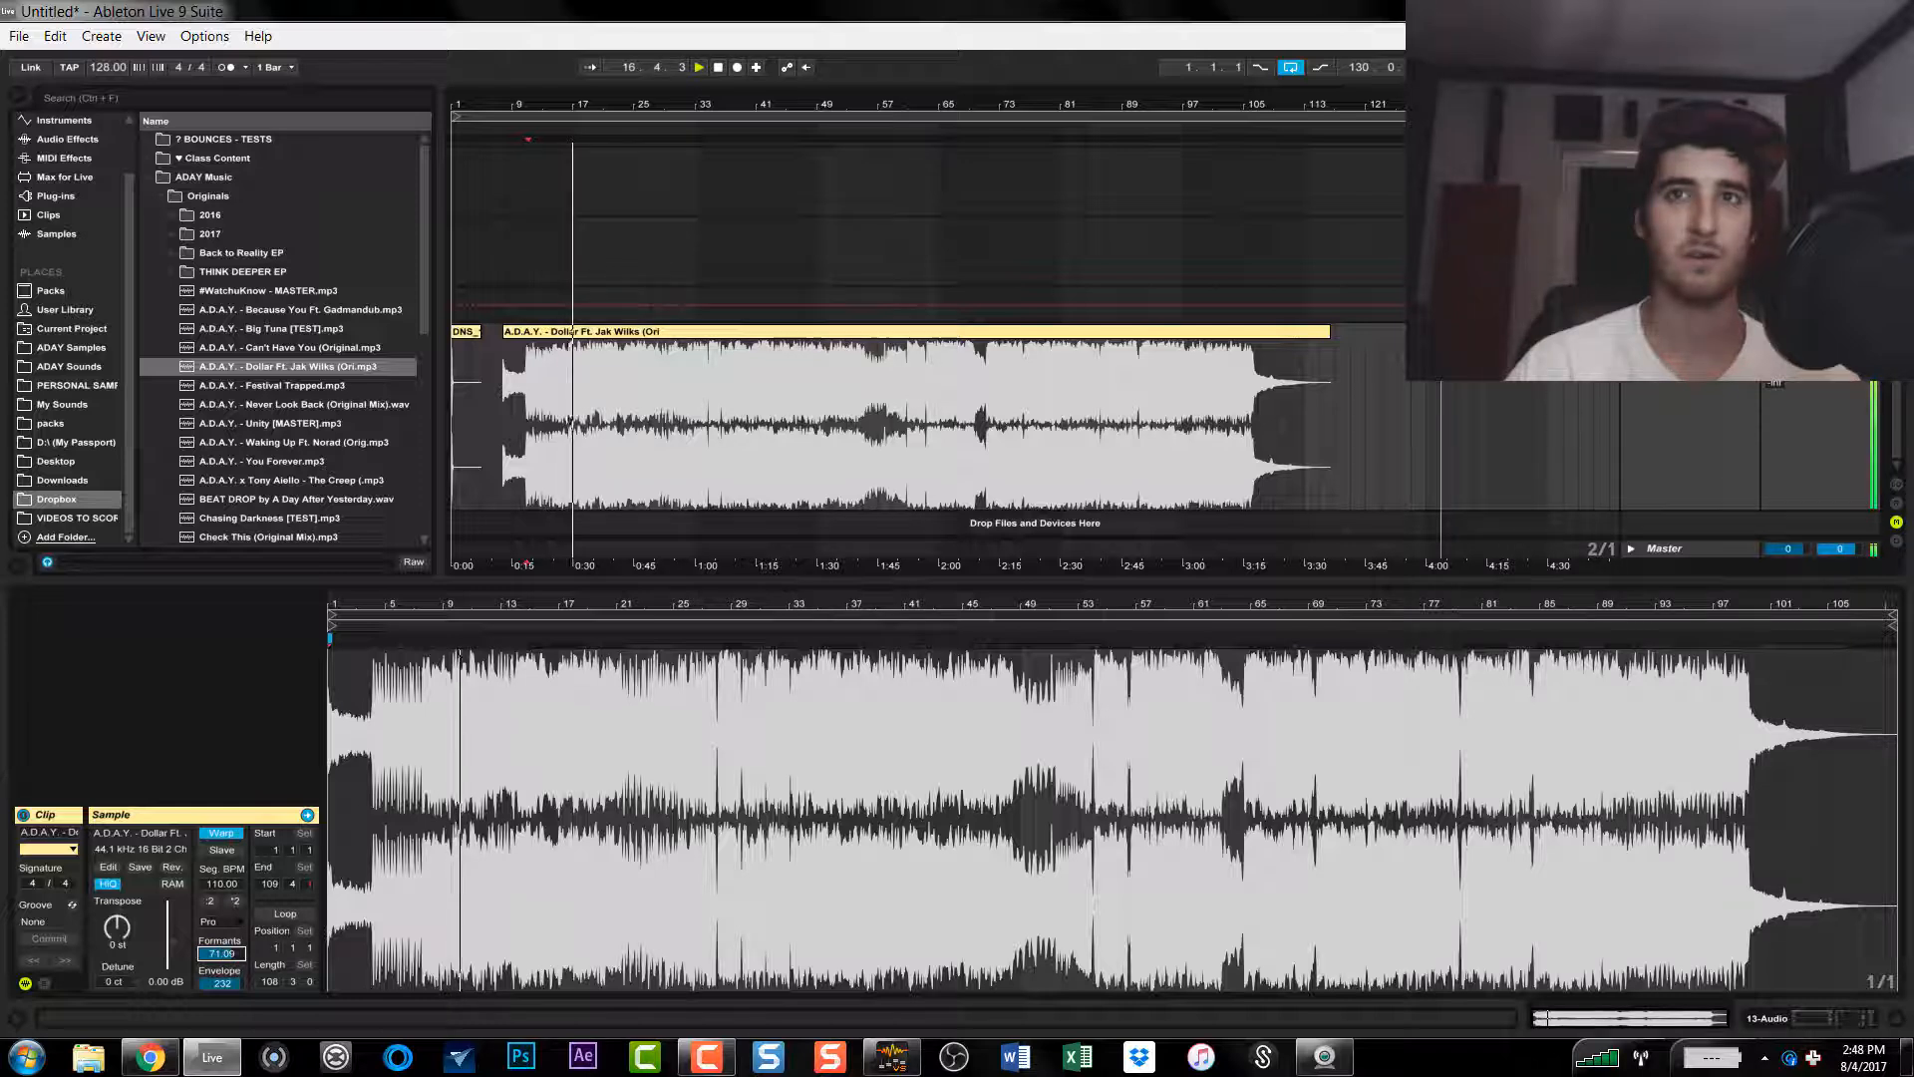
{"action": "key", "text": "space"}
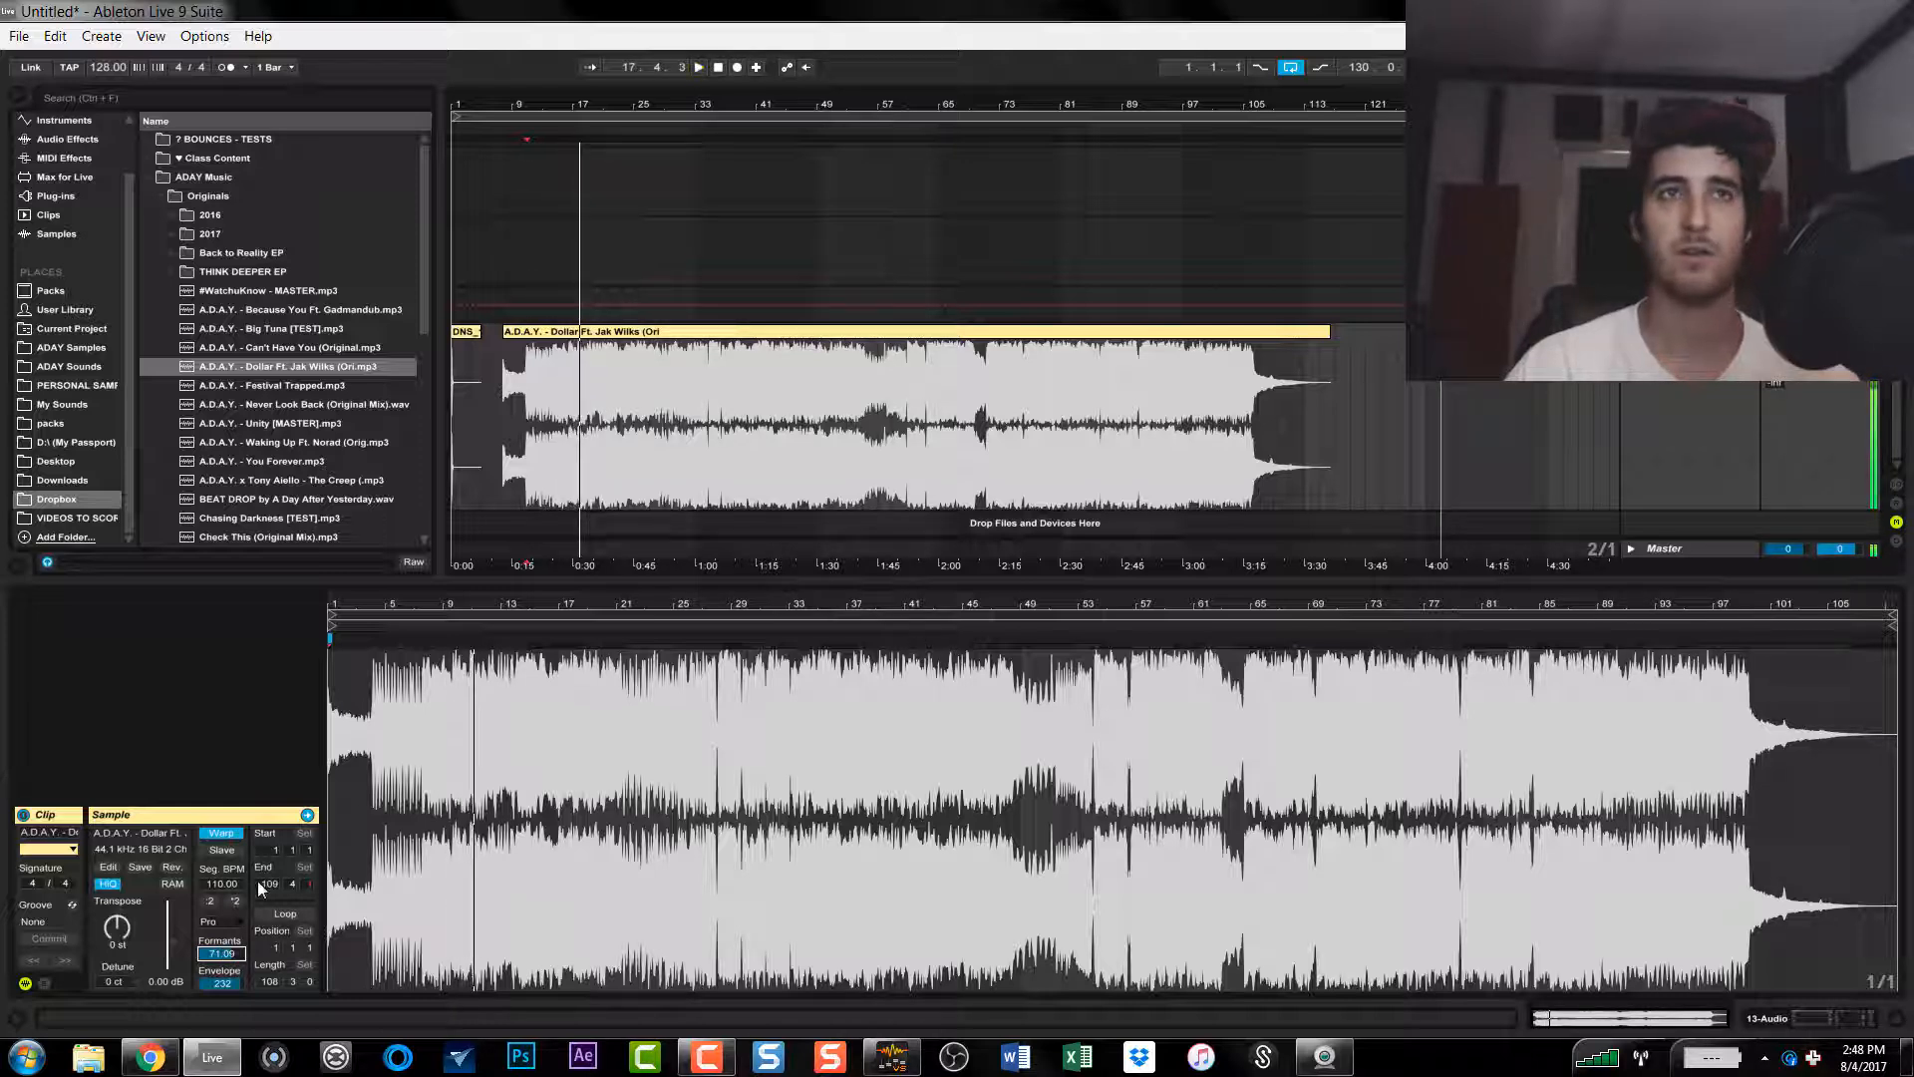